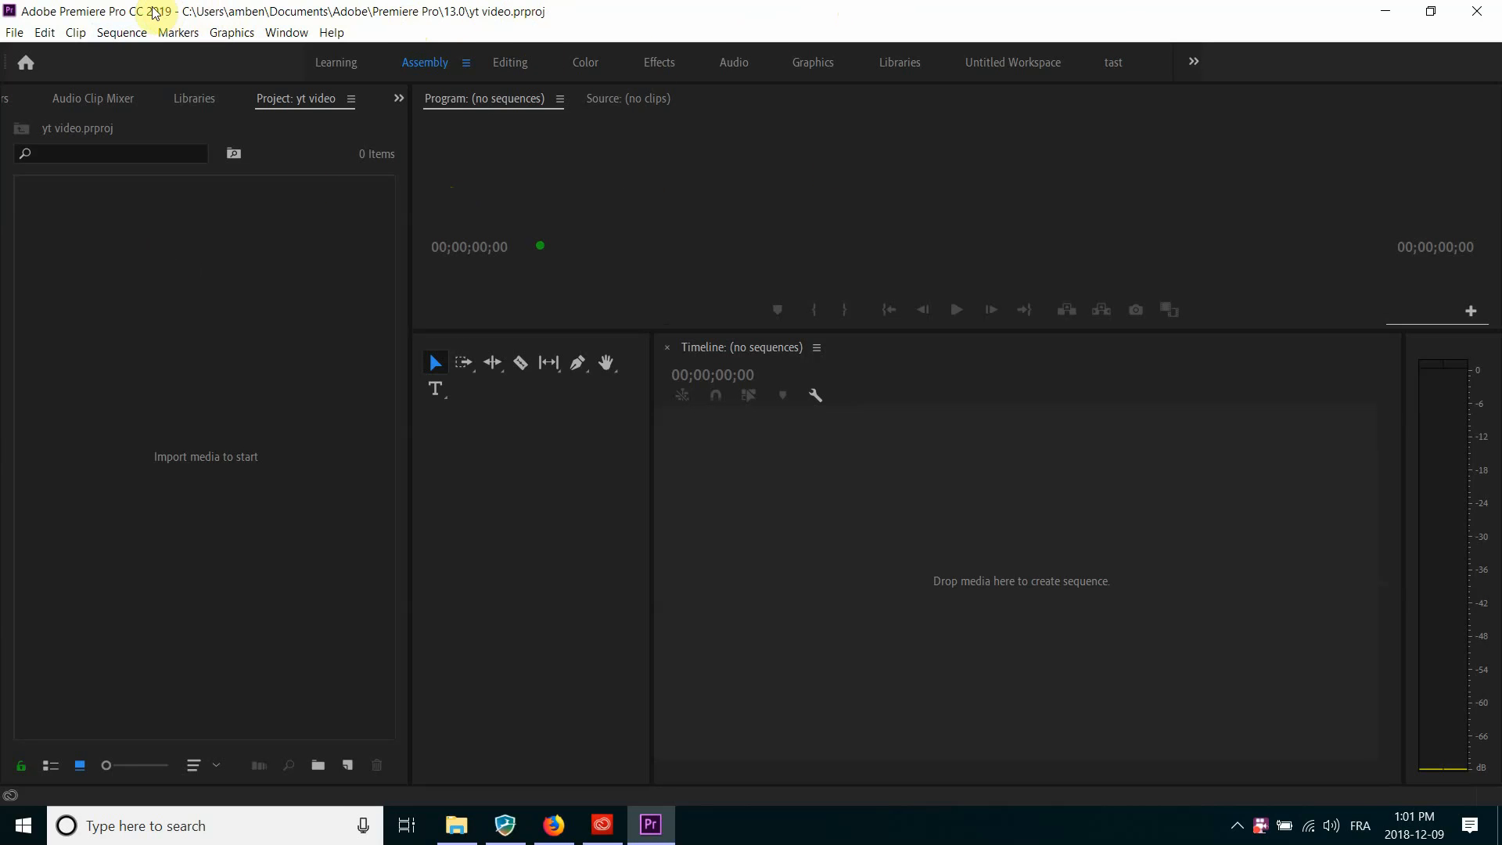
- Create a new project named ytvid, keeping the default location and general settings
click(15, 33)
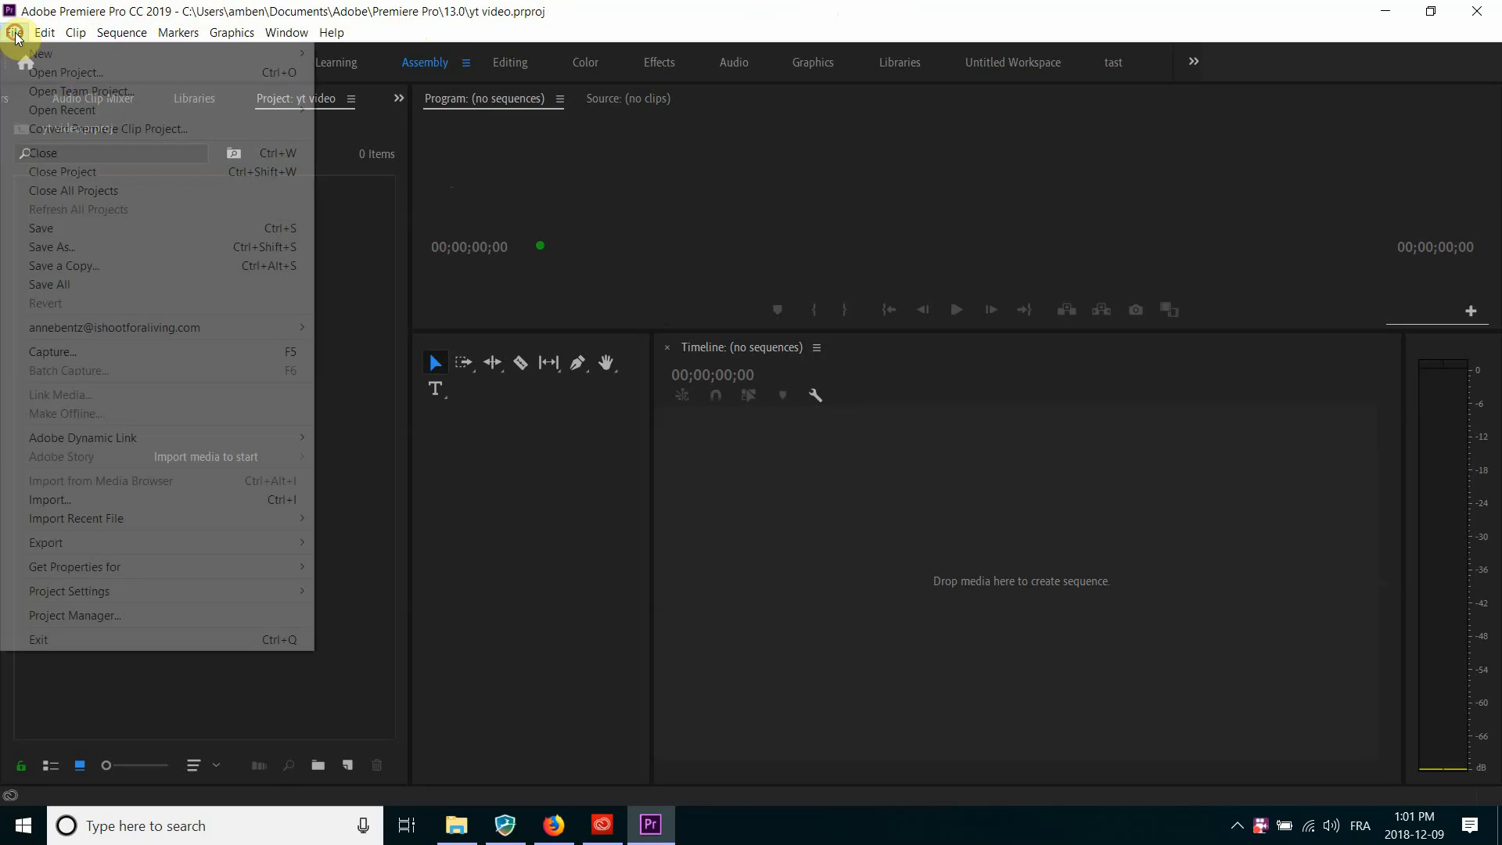
mouse_move(35, 53)
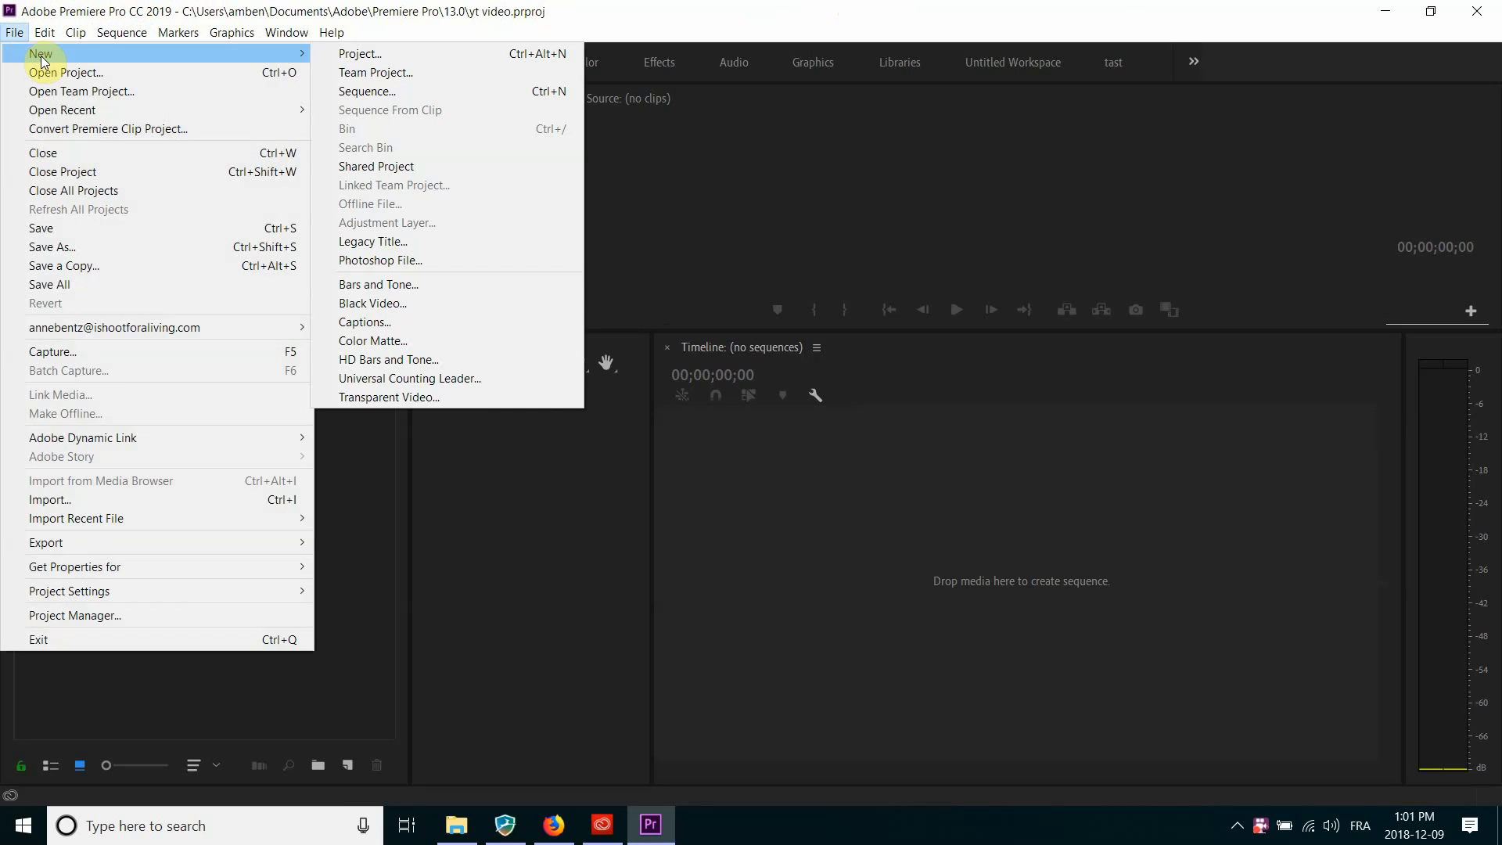
click(336, 52)
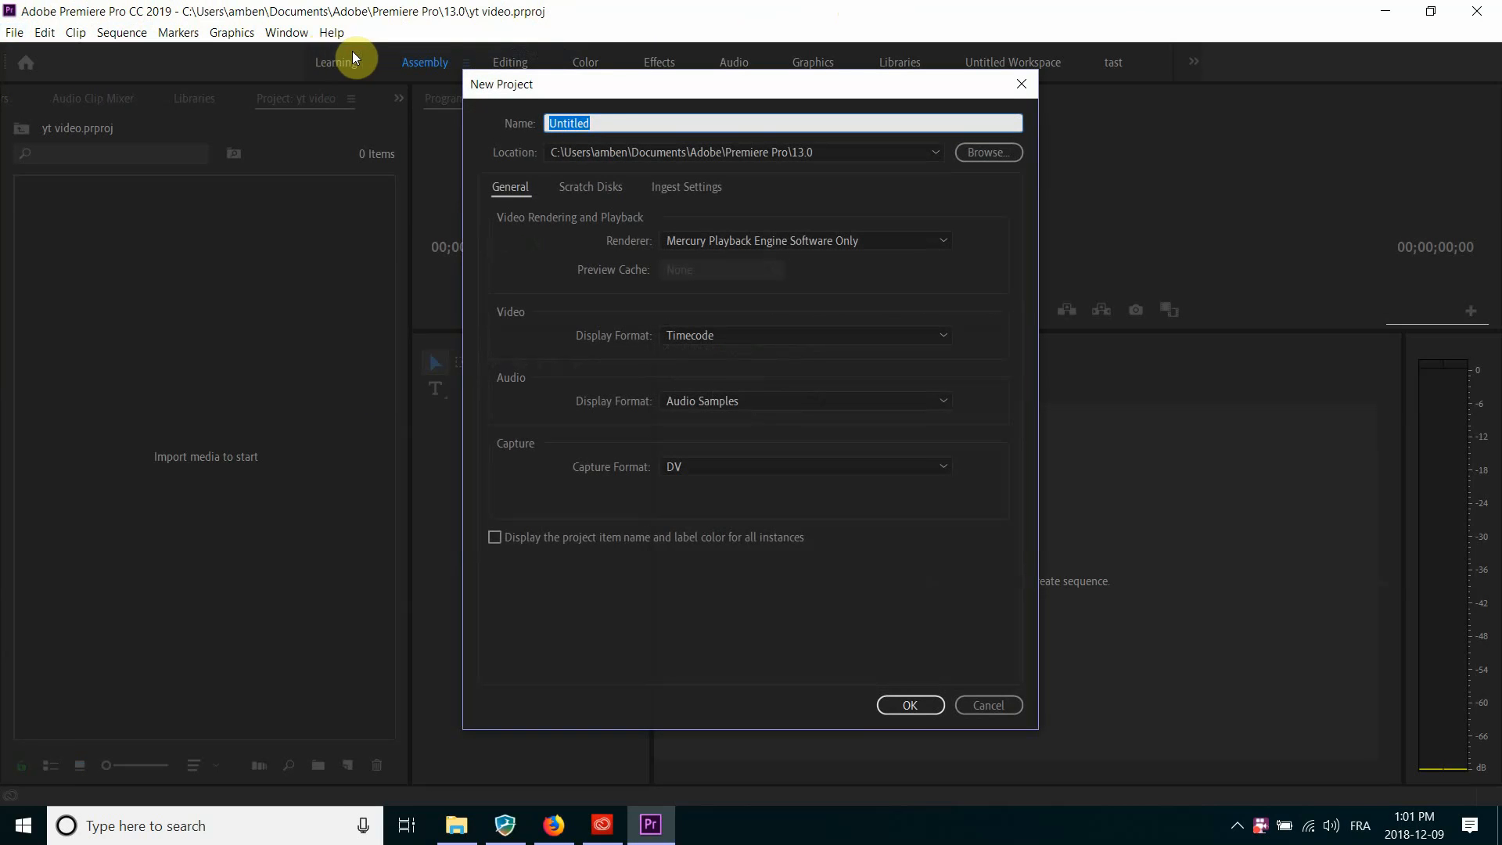
click(603, 120)
drag(603, 120, 546, 116)
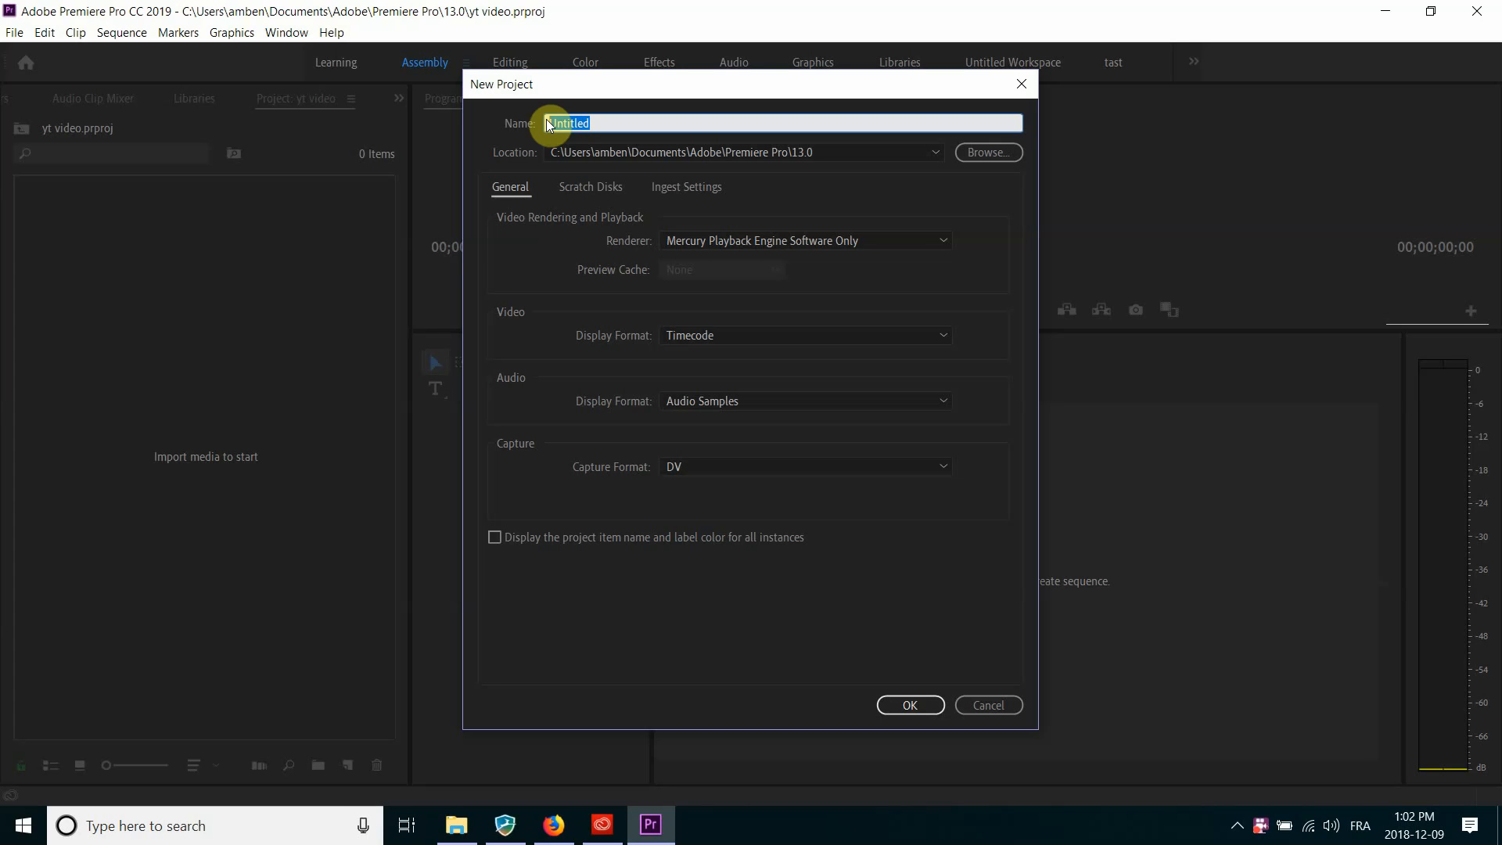
text(y)
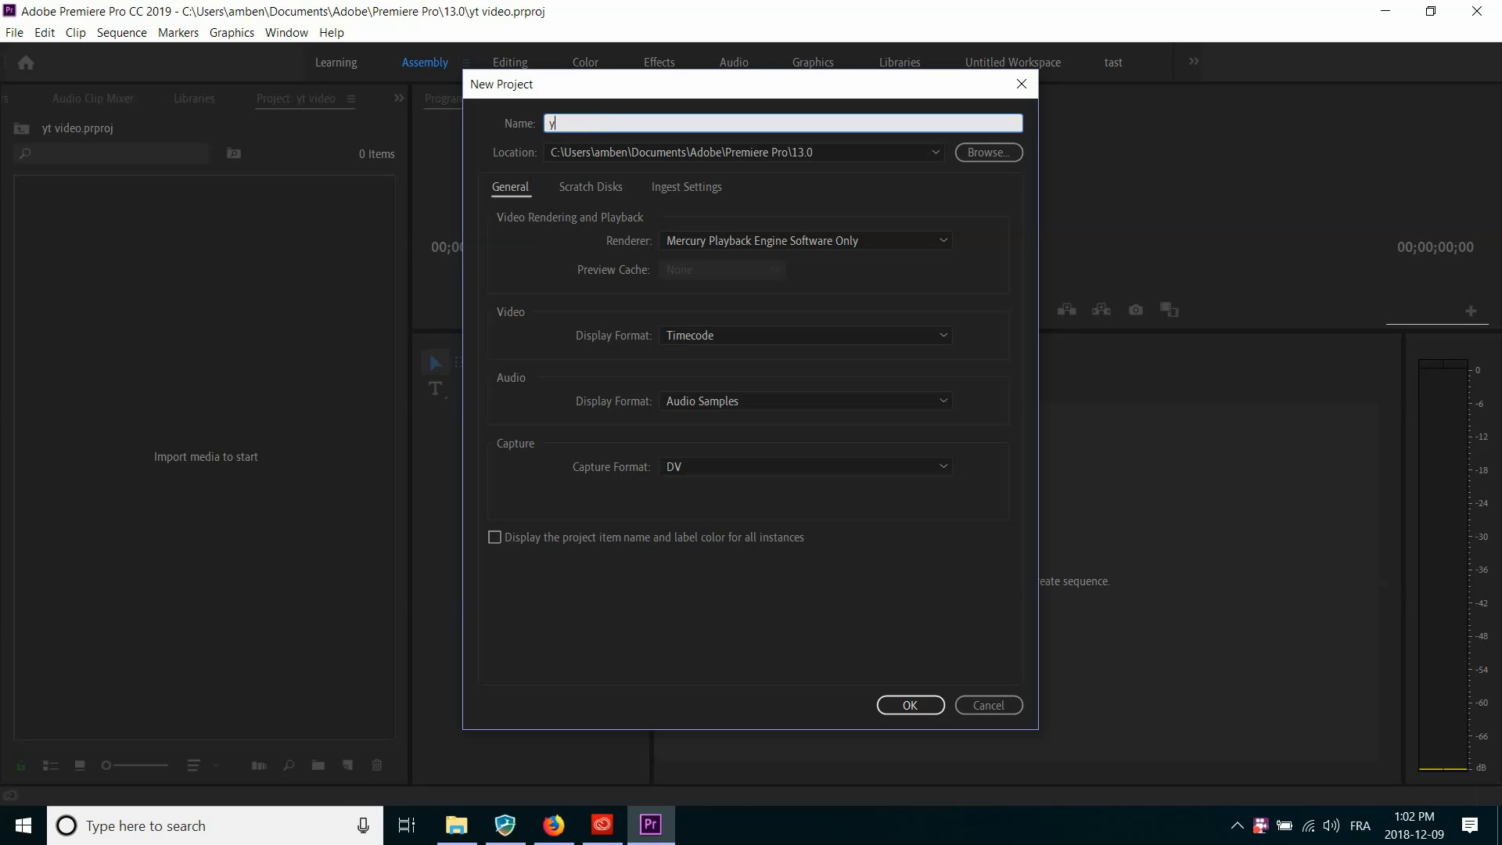
text(tvid)
click(901, 708)
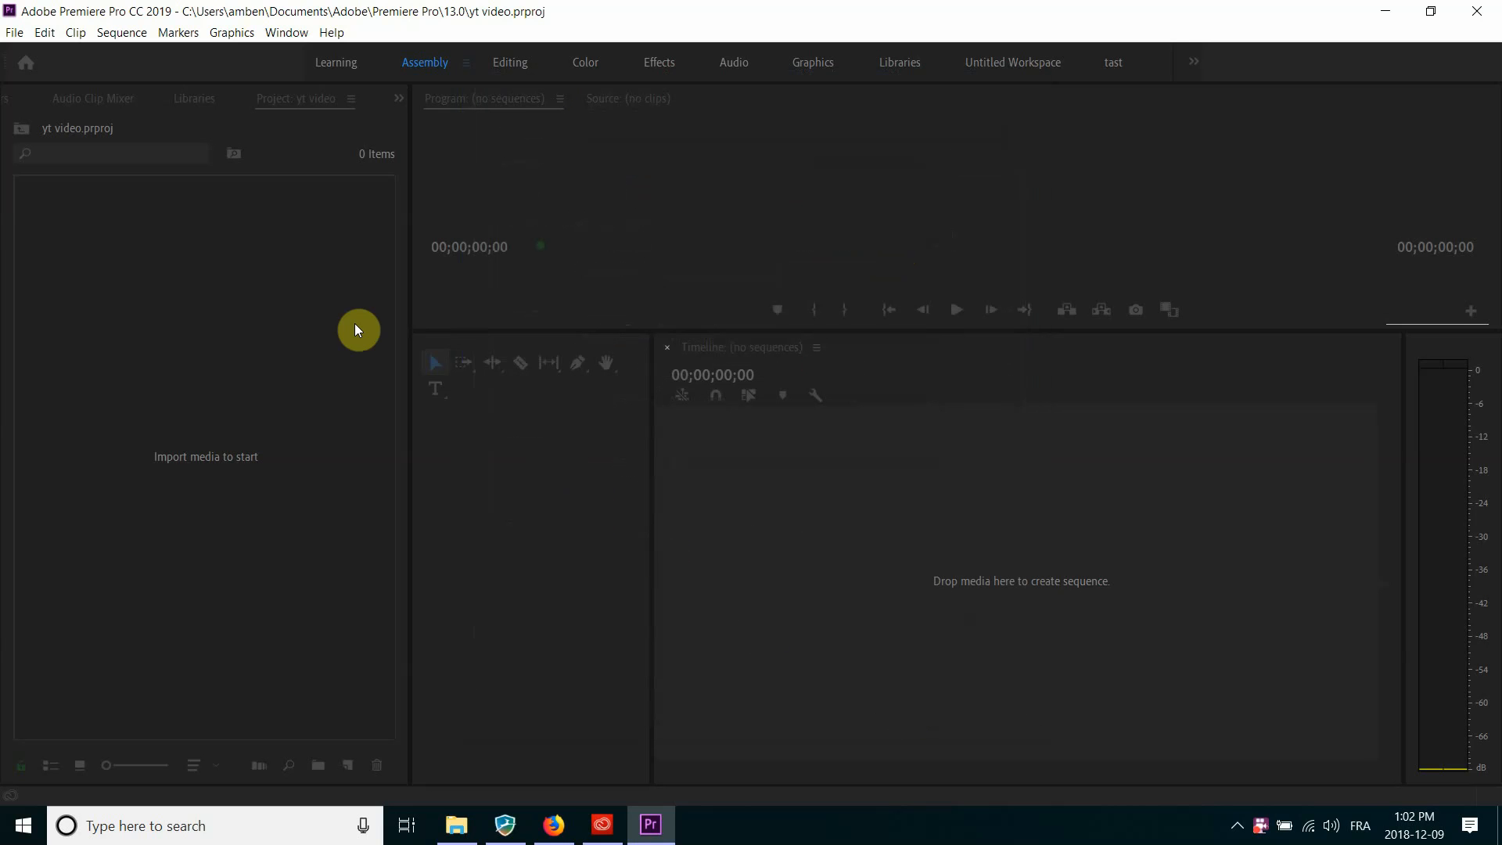
- Import C0015.MP4 from the desktop into the ytvid project and create a new sequence from that clip
click(1432, 12)
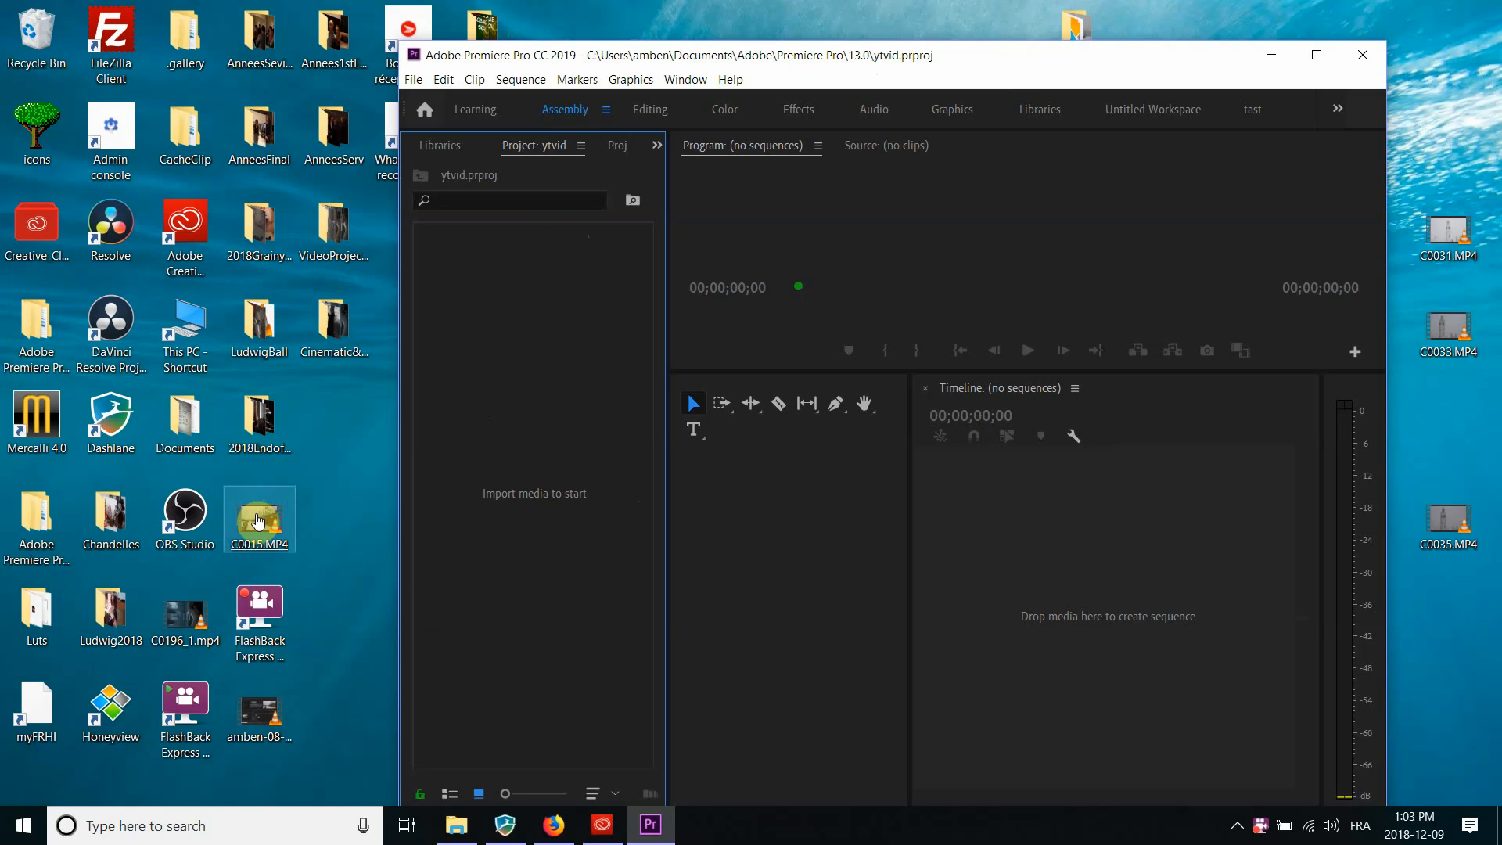
drag(258, 520, 523, 454)
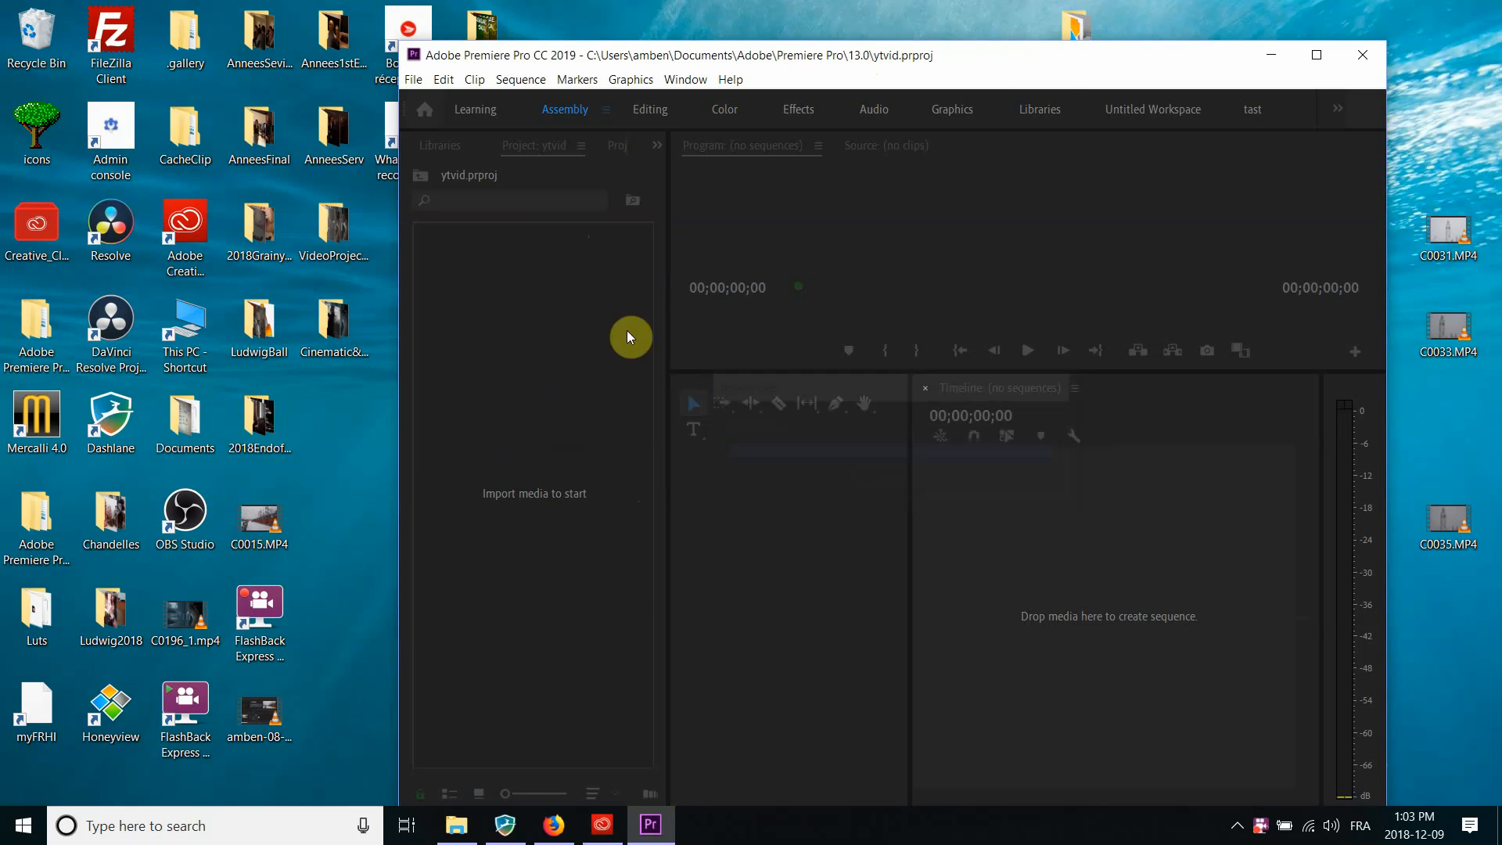
click(1320, 59)
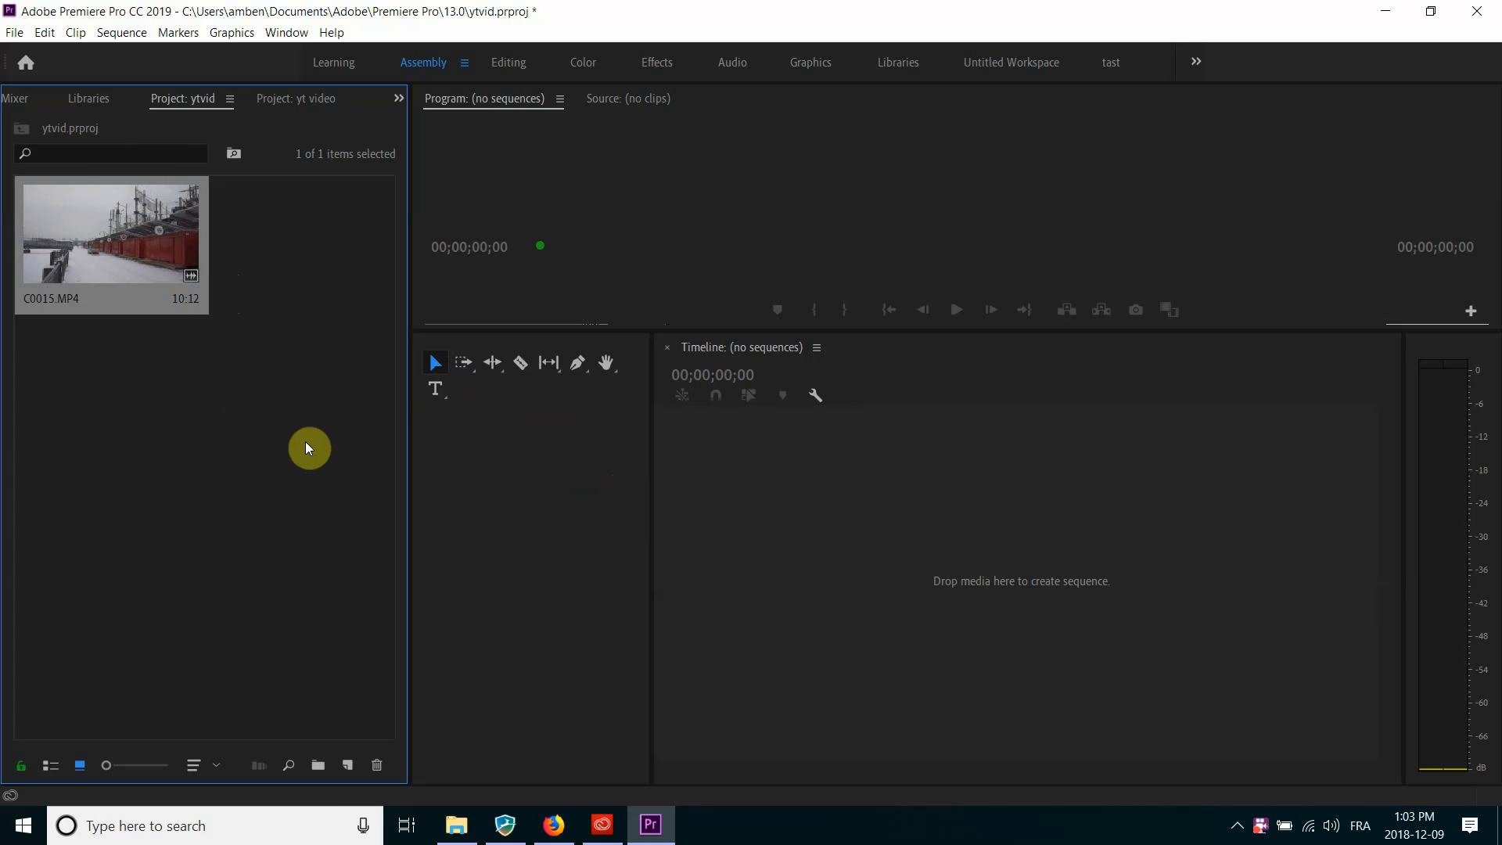
click(91, 236)
drag(123, 269, 351, 766)
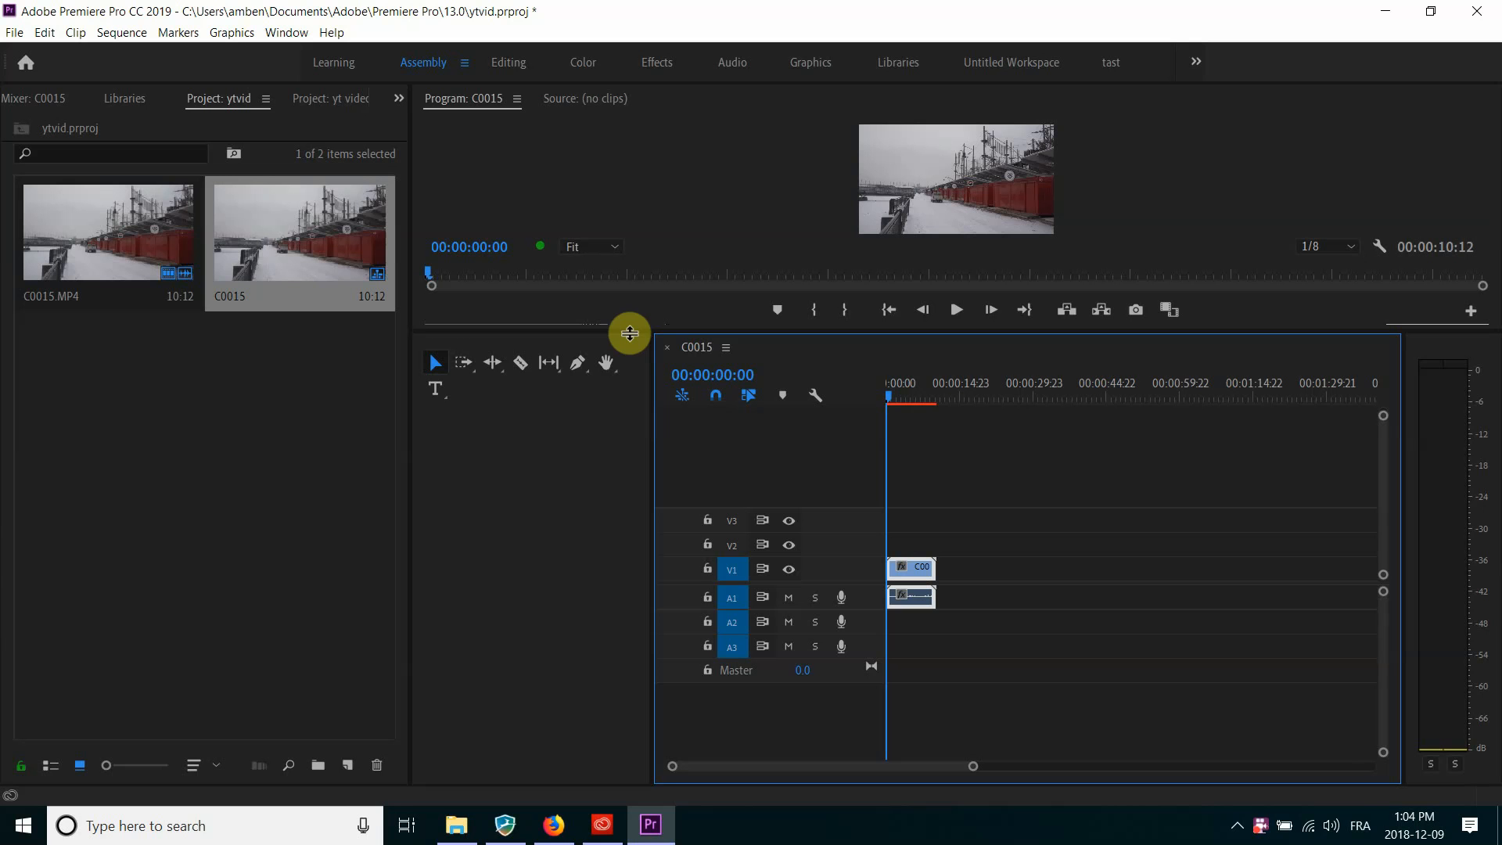
- Resize the workspace panels so the project panel is narrower, the tools form a slim column, and the timeline is wider
drag(630, 332, 644, 751)
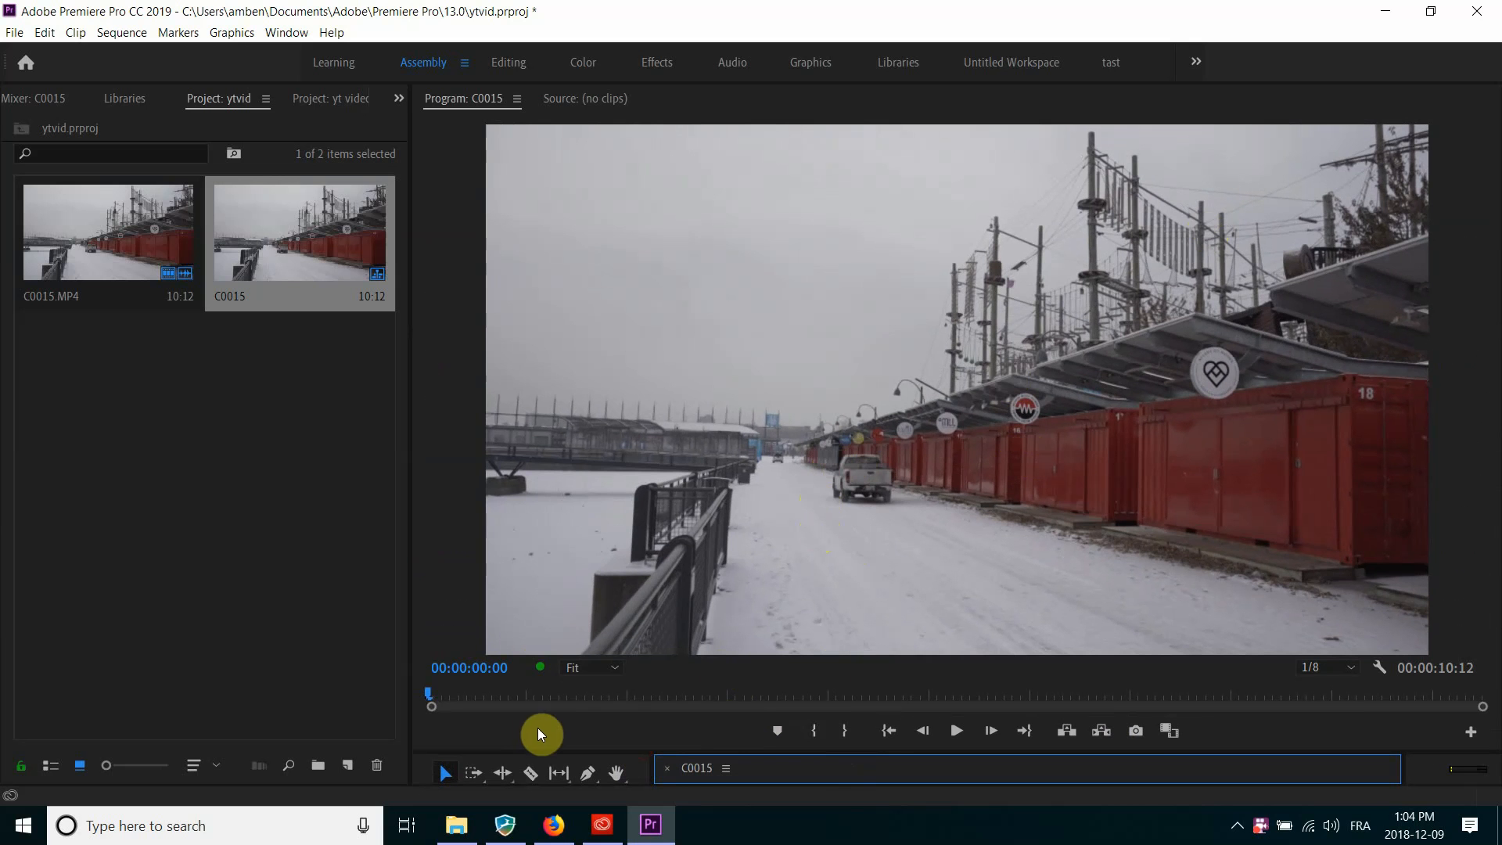
drag(530, 752, 571, 327)
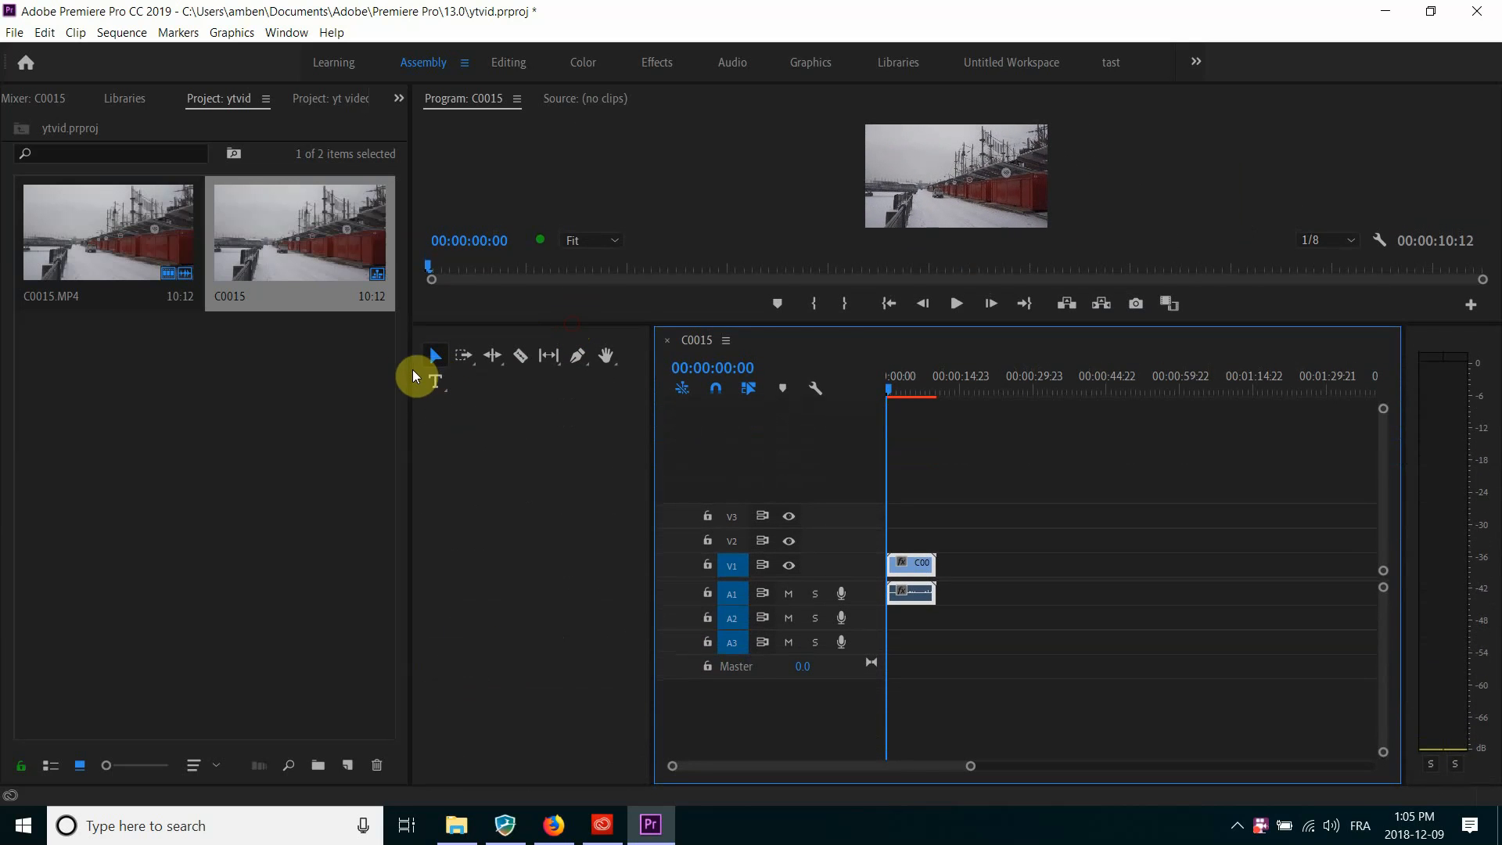
drag(412, 370, 359, 393)
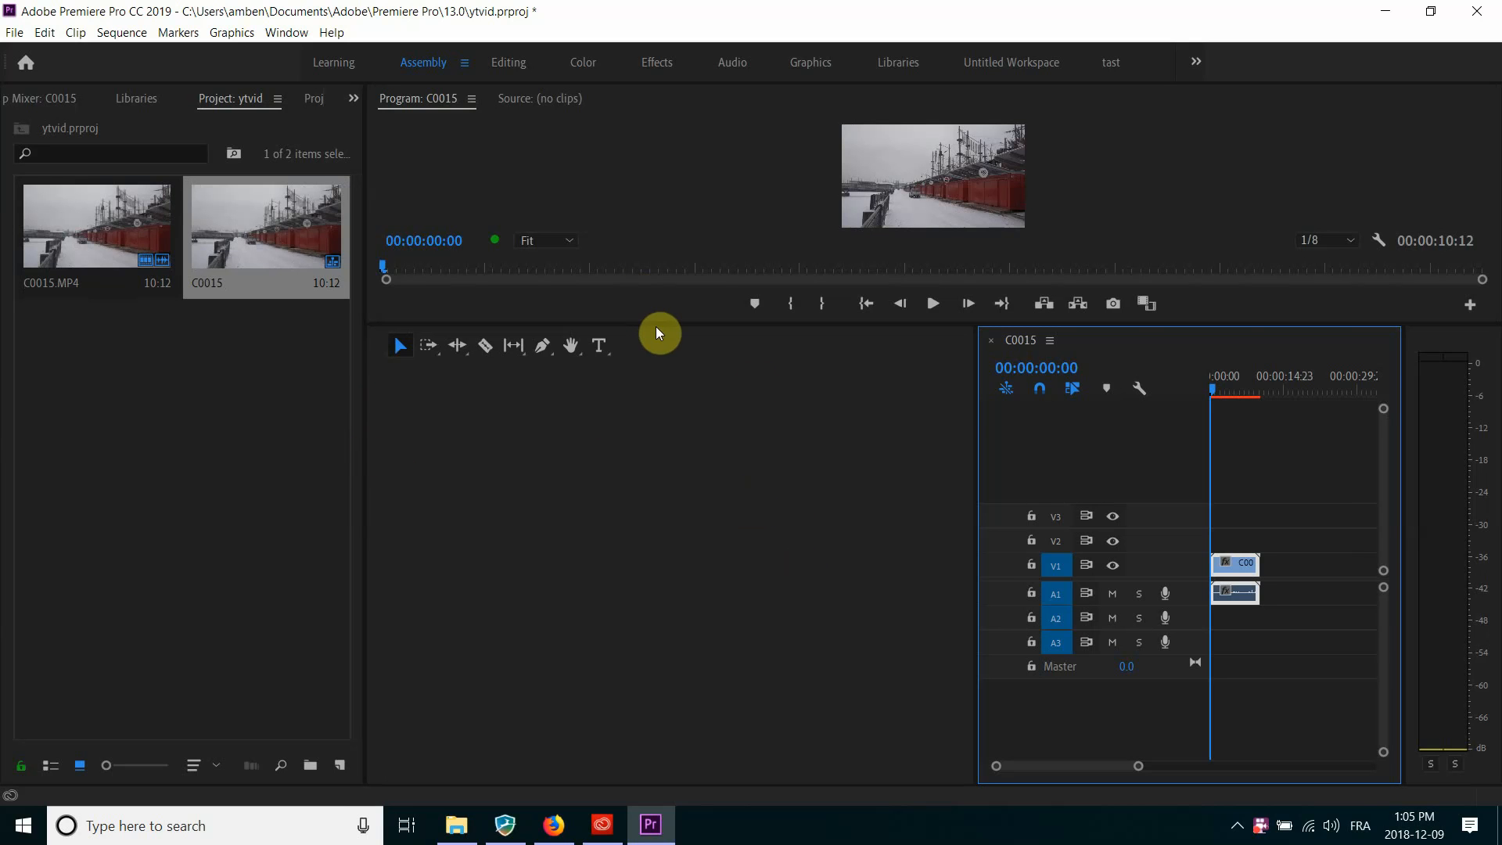
drag(975, 409, 406, 344)
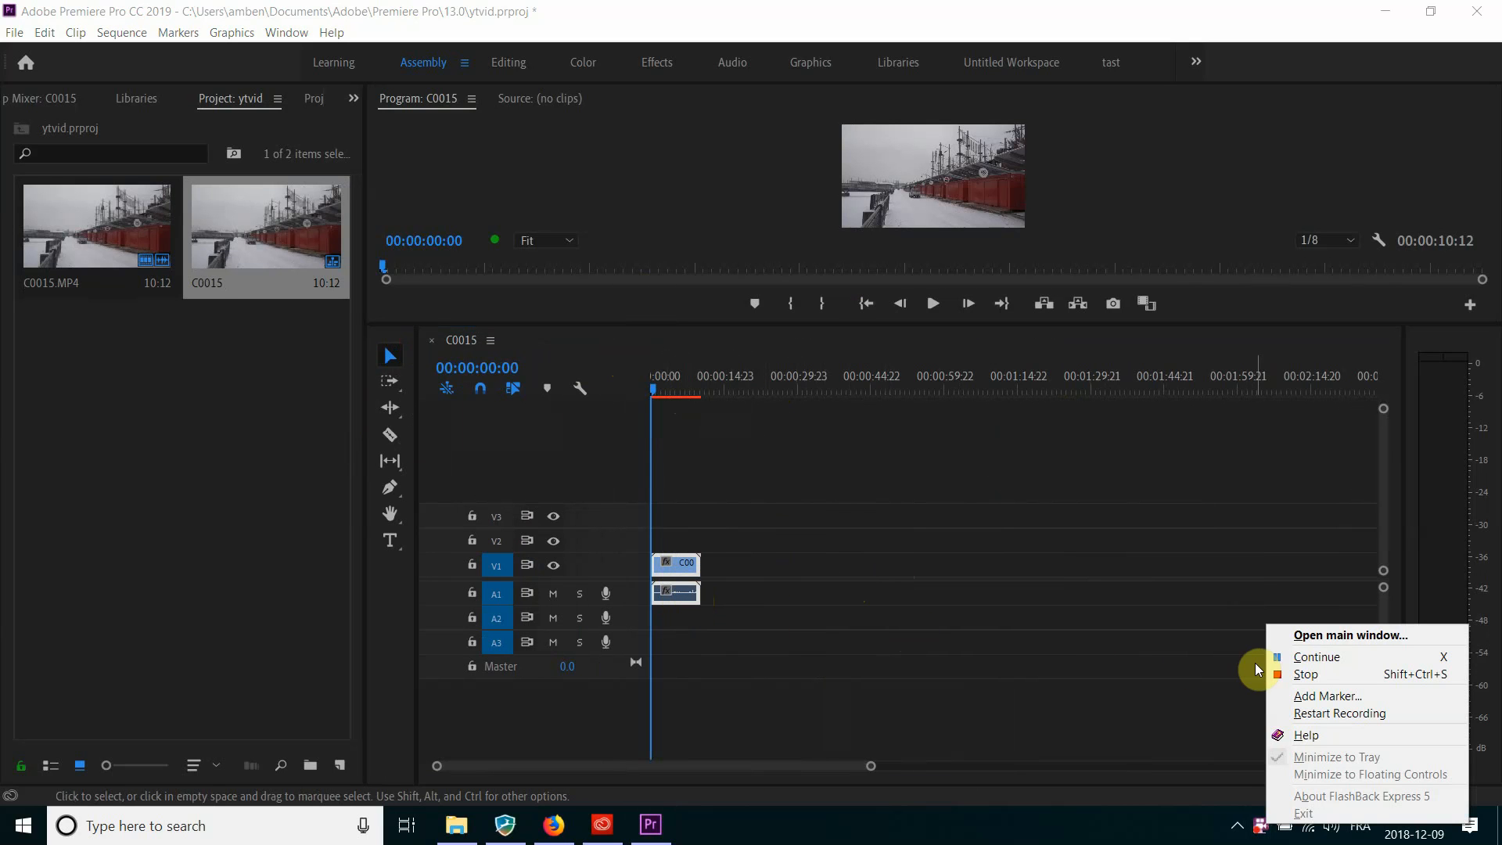
click(1254, 830)
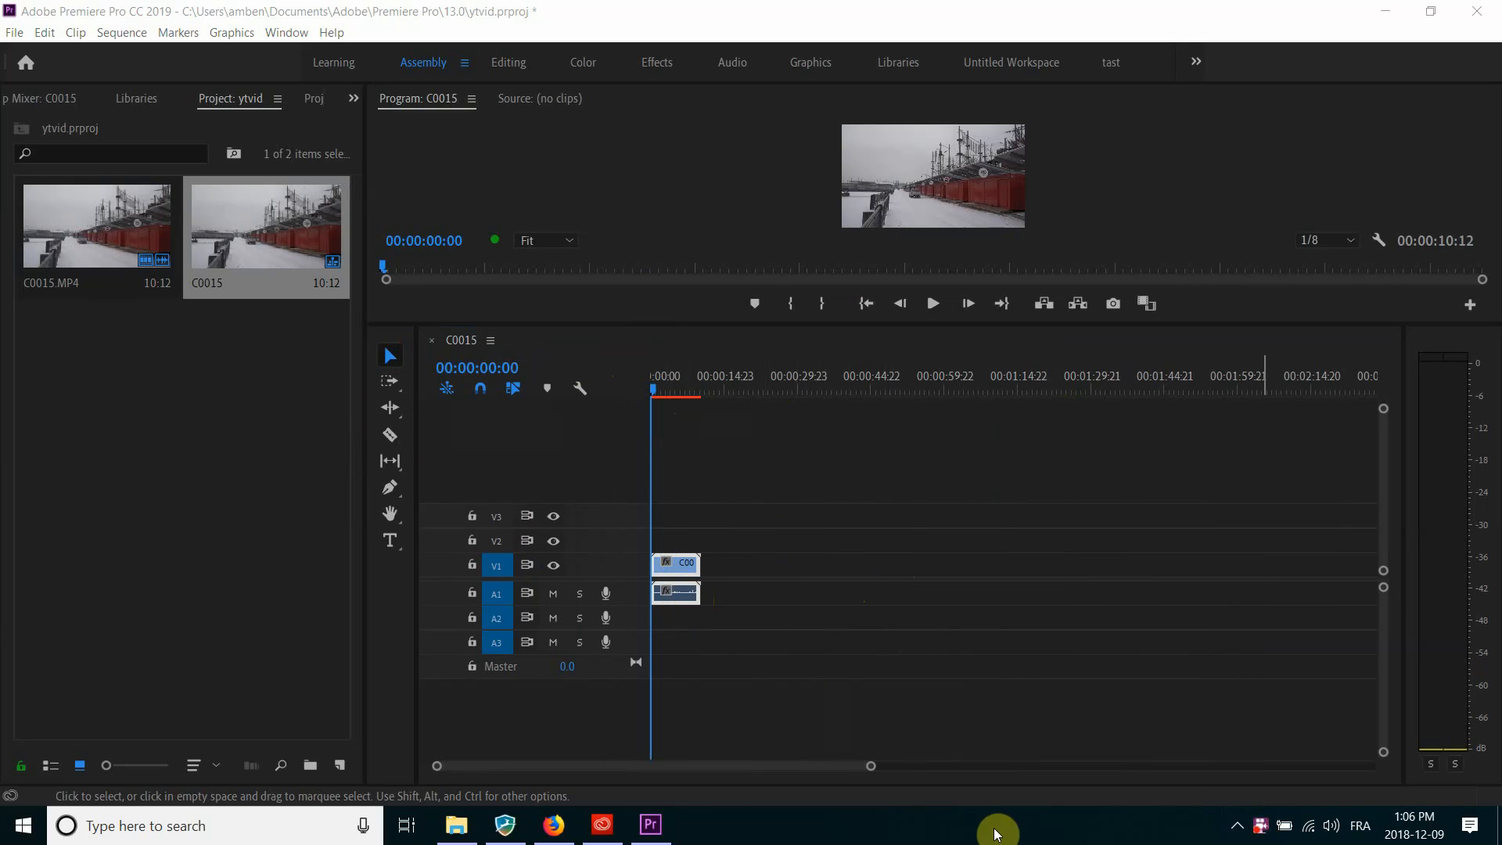
click(941, 766)
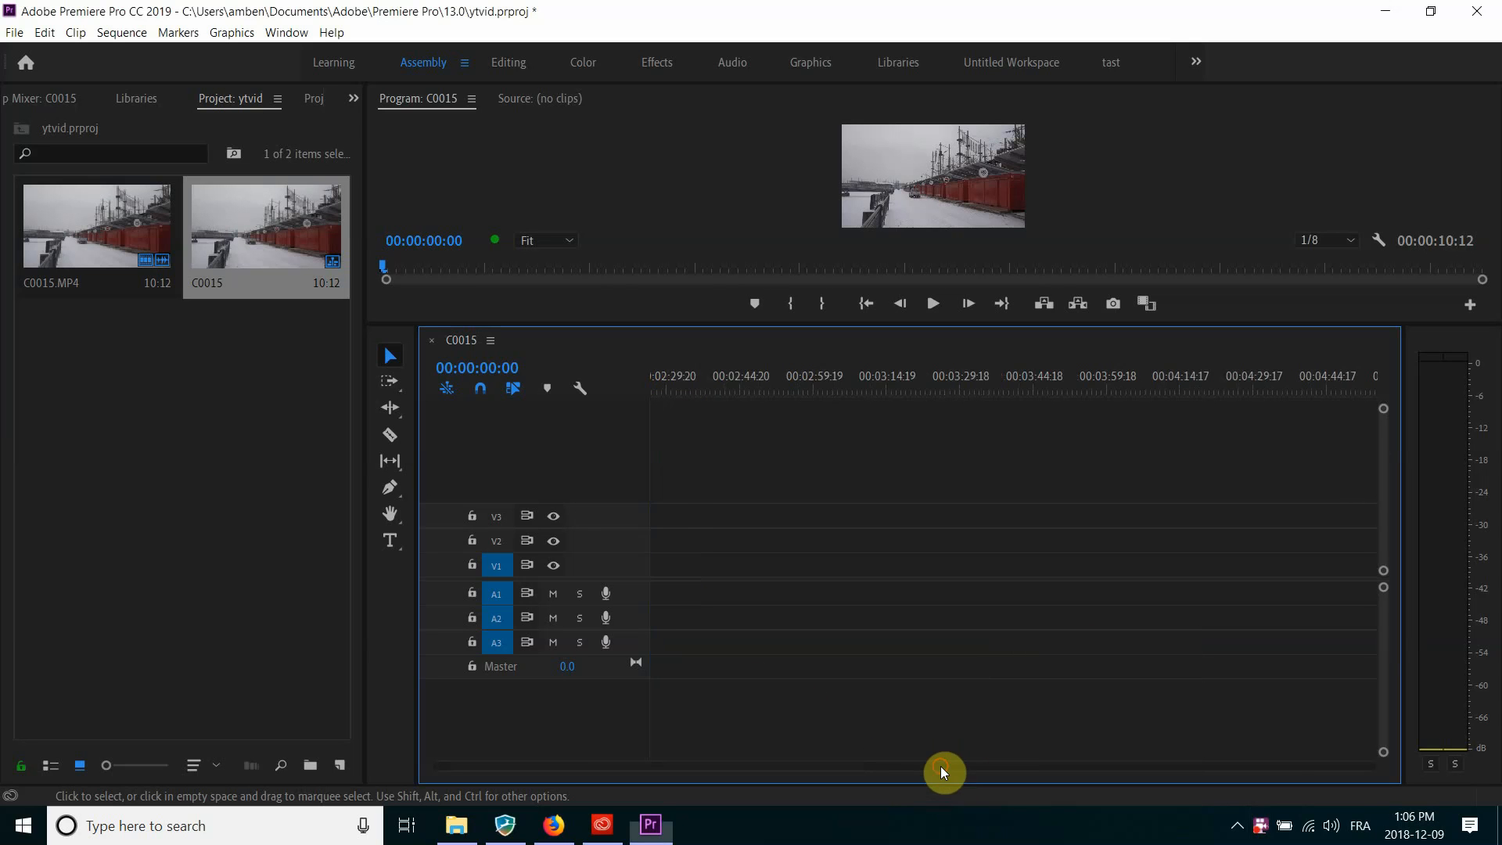
click(774, 765)
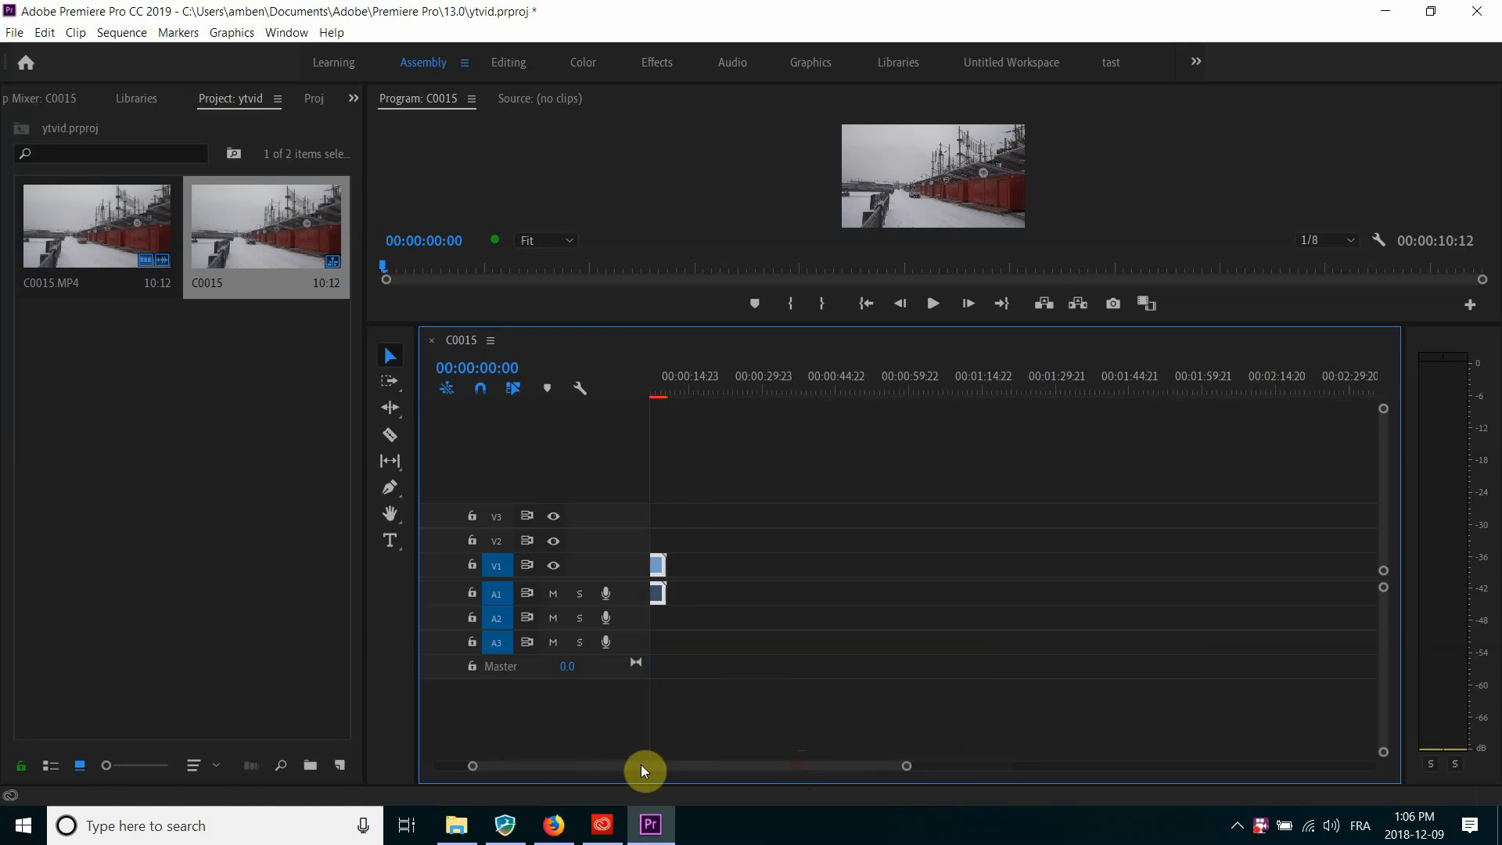
drag(640, 771, 510, 771)
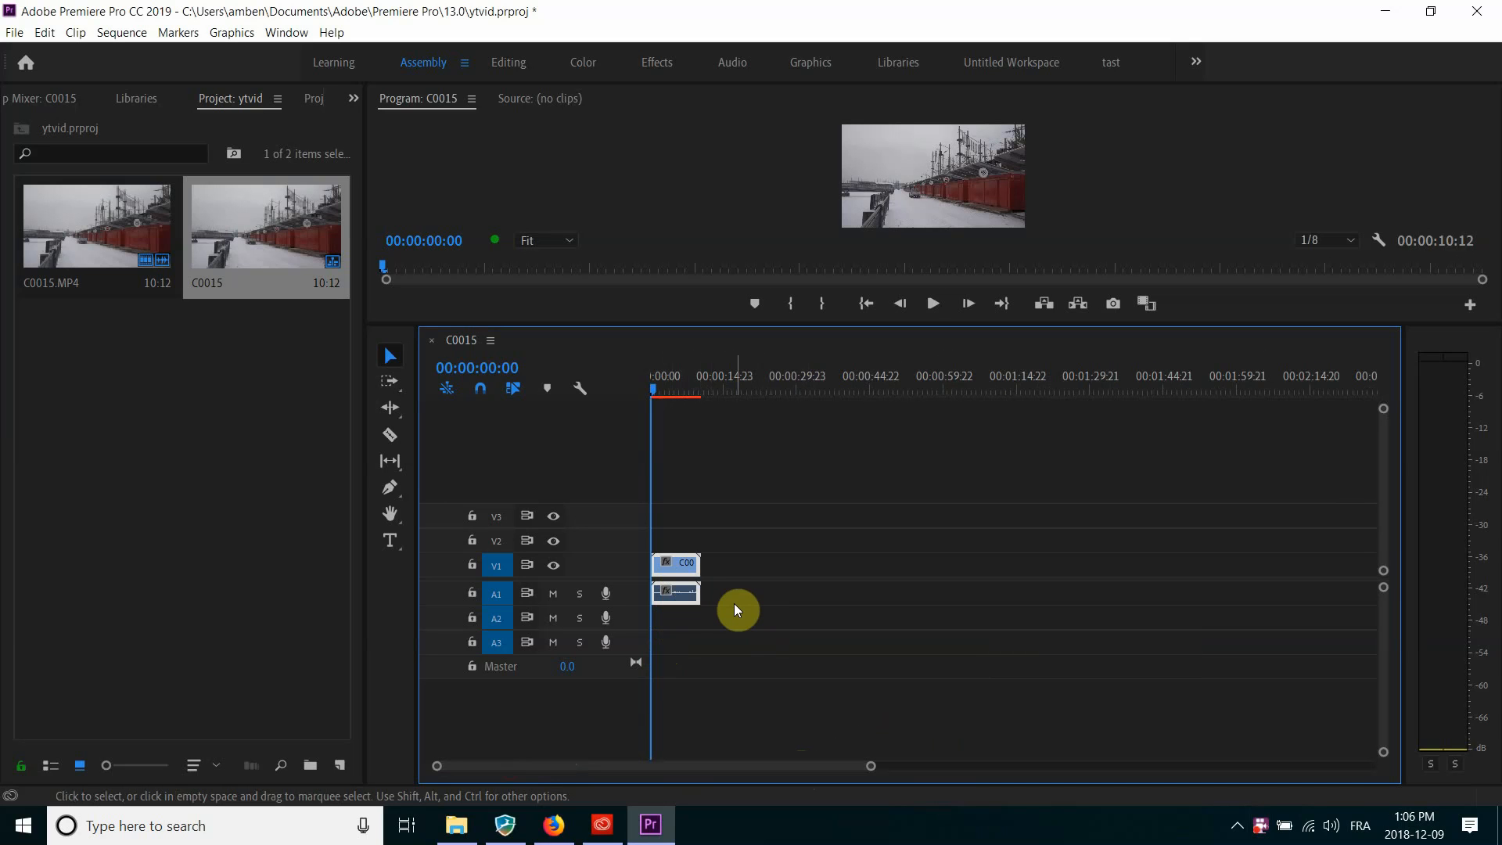
- Mute audio track A1 and preview the sequence briefly, returning the playhead to the start
click(668, 596)
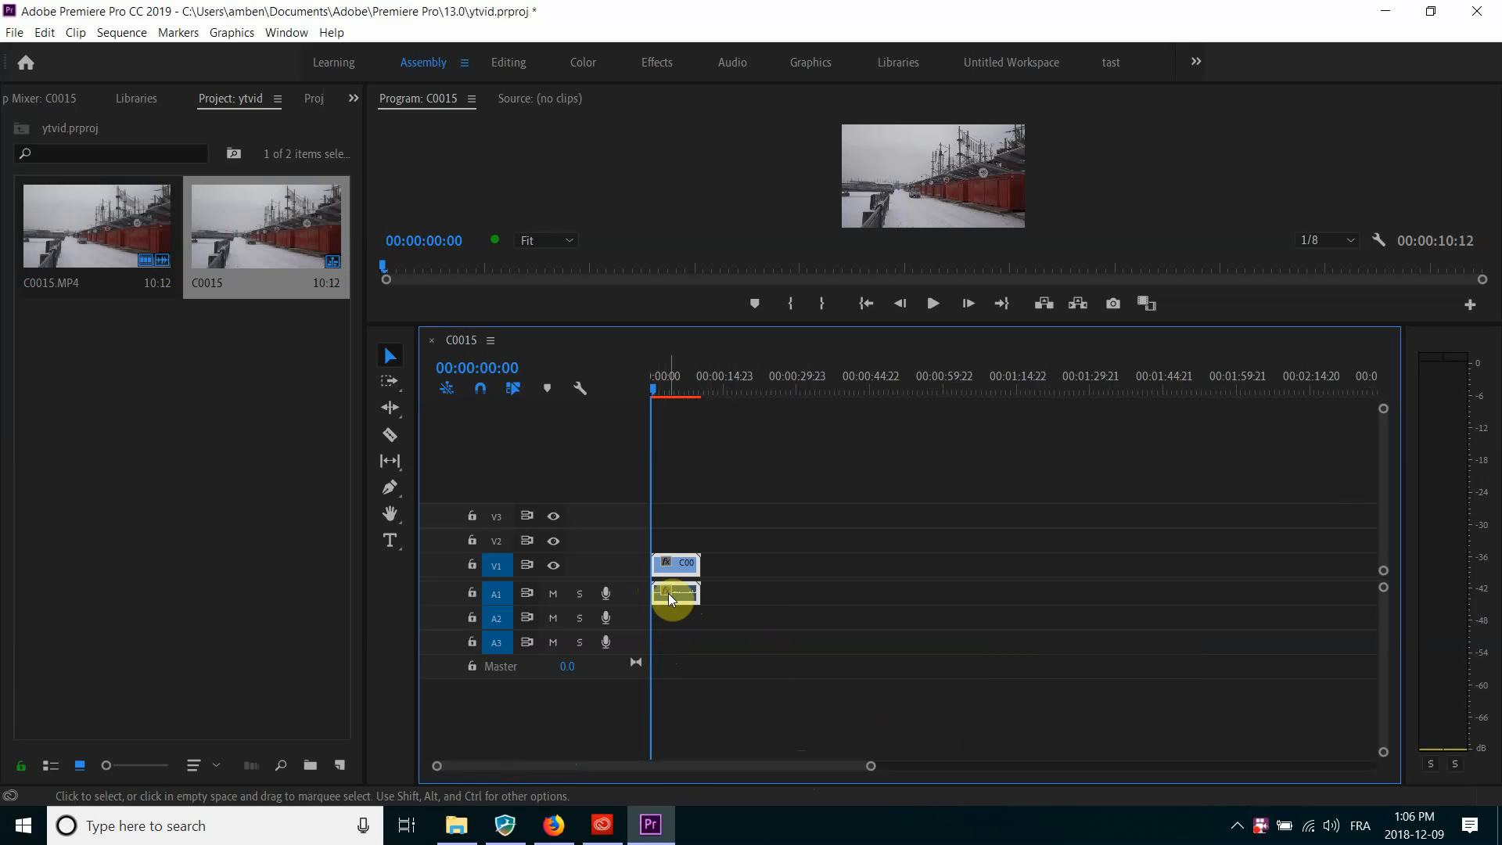
click(570, 598)
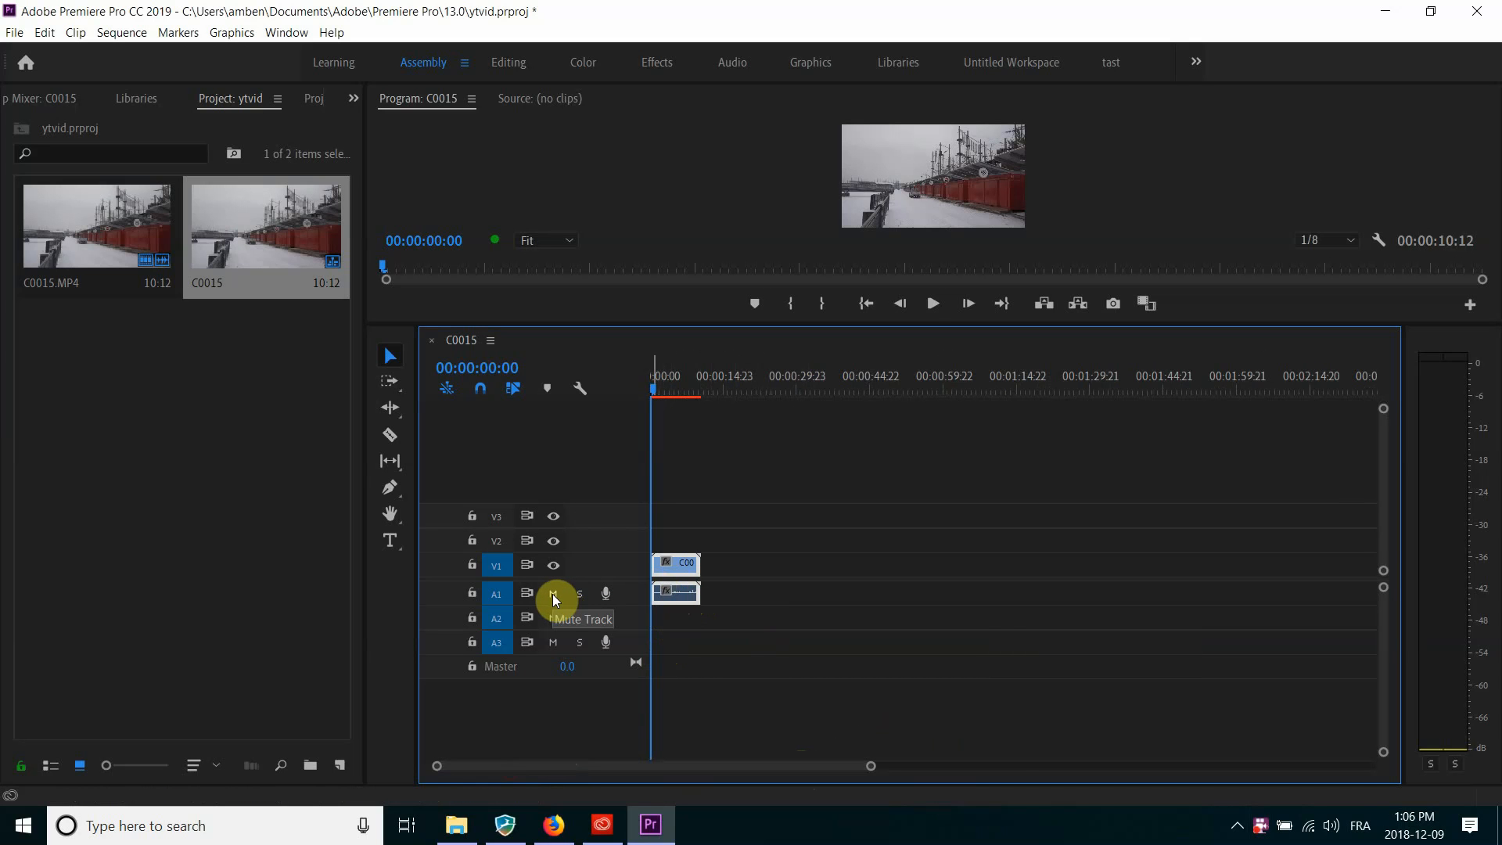
click(552, 594)
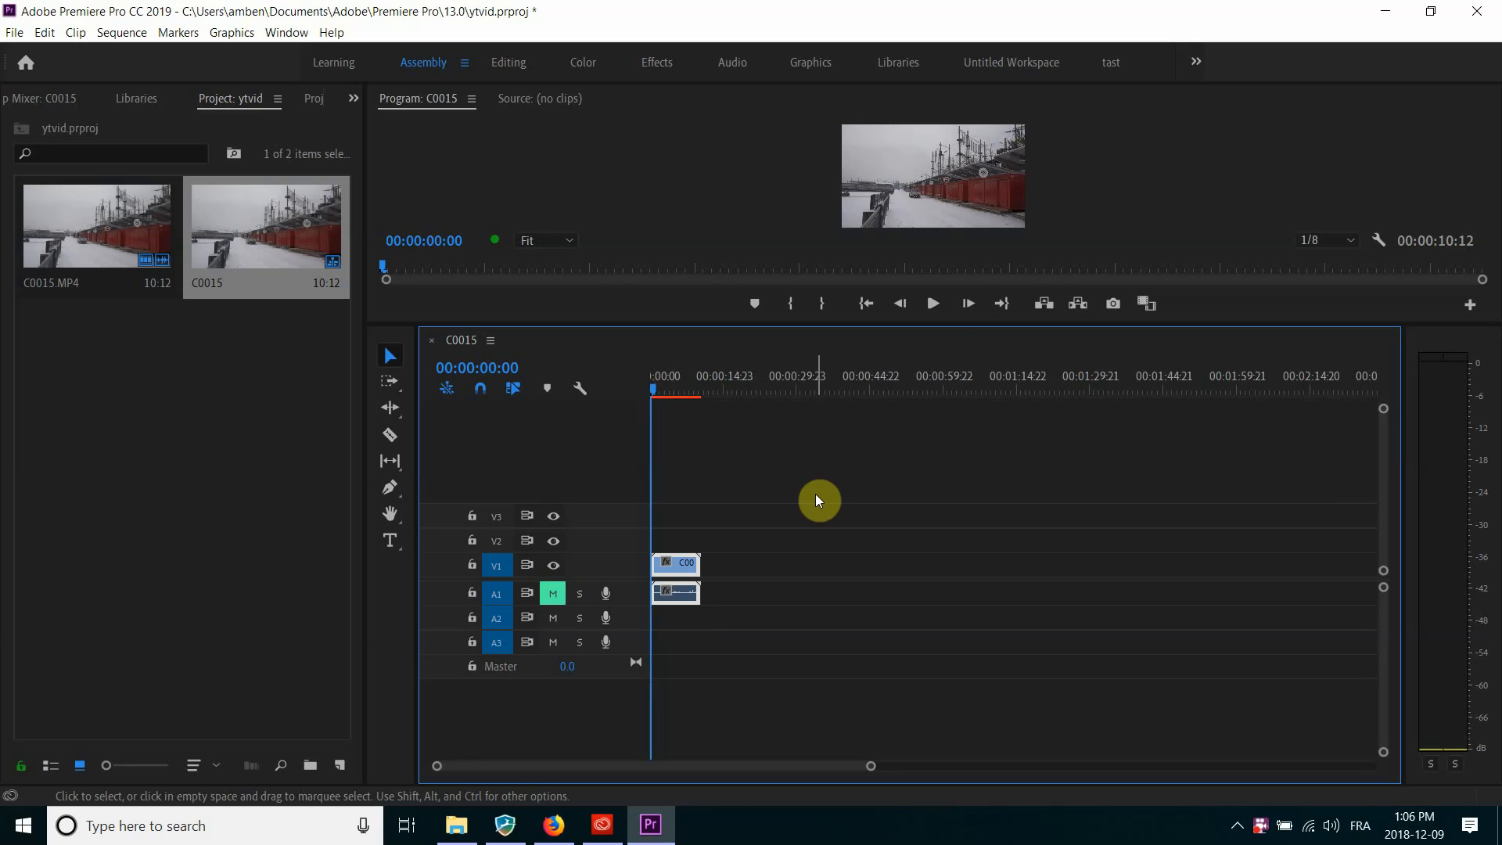
click(935, 306)
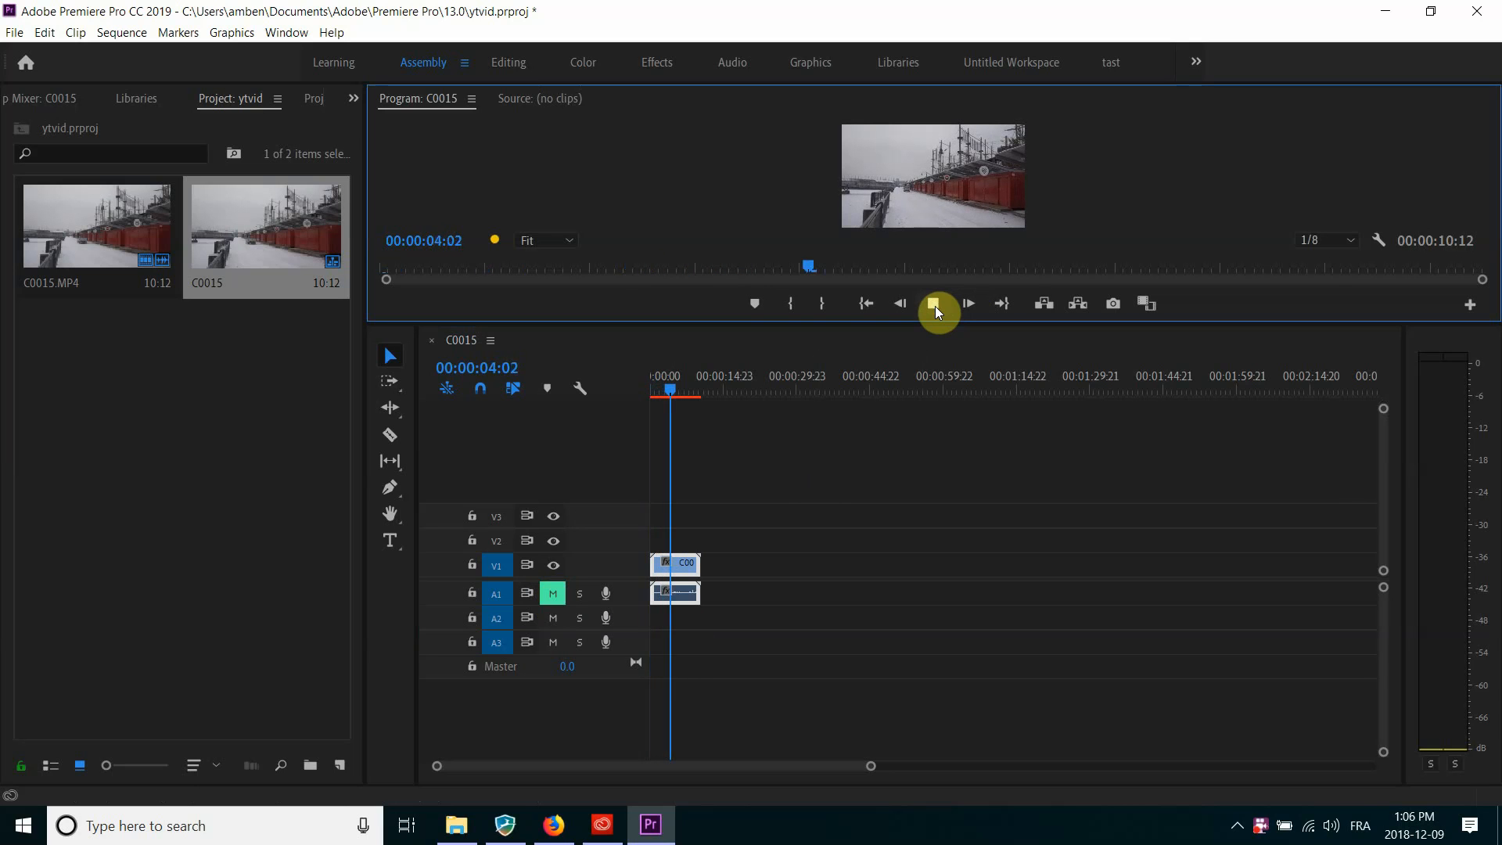
click(931, 306)
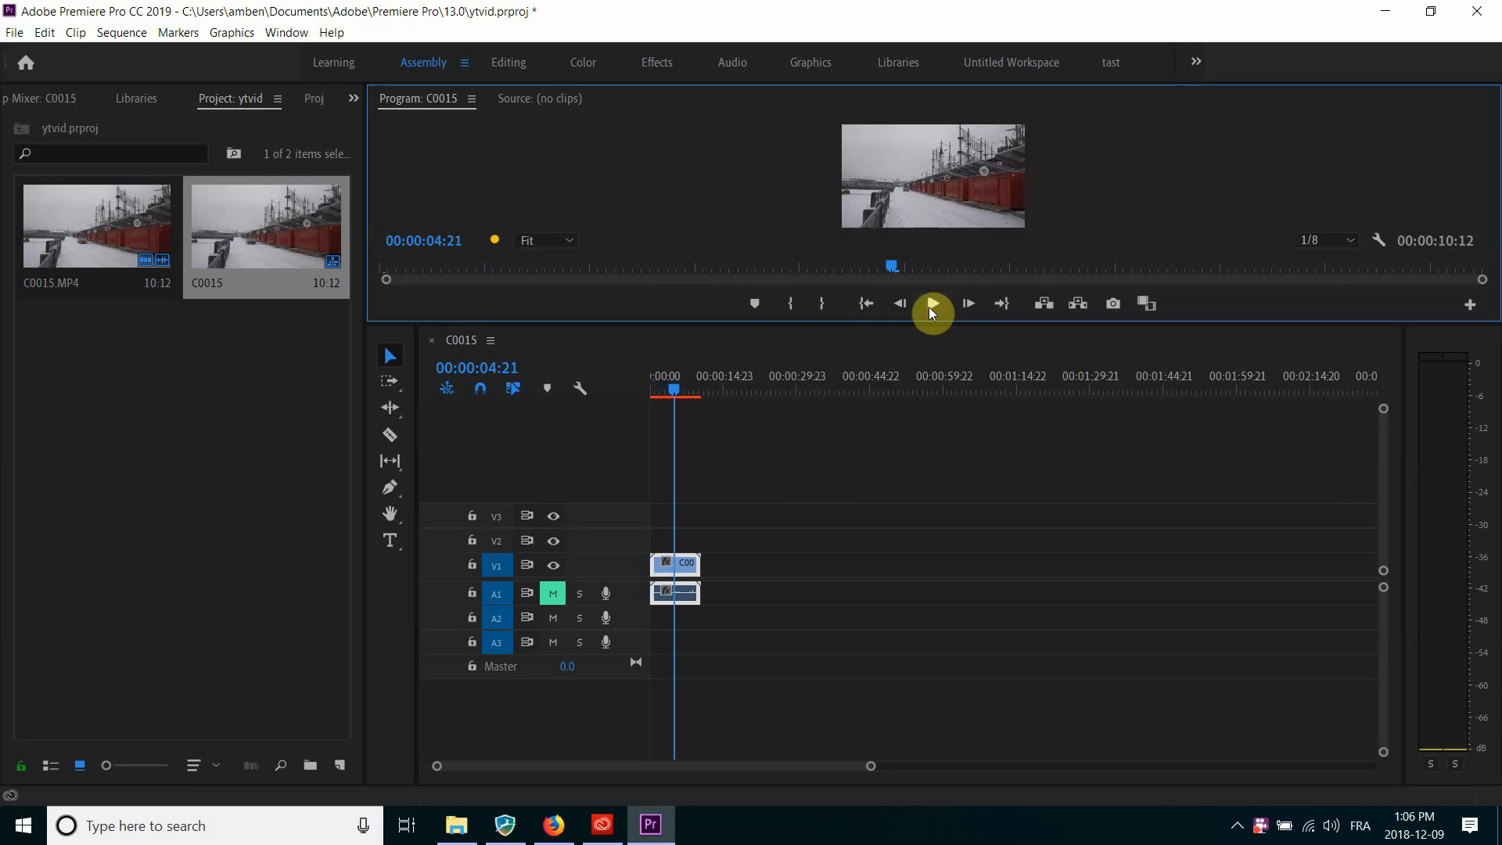
click(866, 304)
- Unmute audio track A1 and preview the sequence with sound, moving the playhead back to the start
click(678, 564)
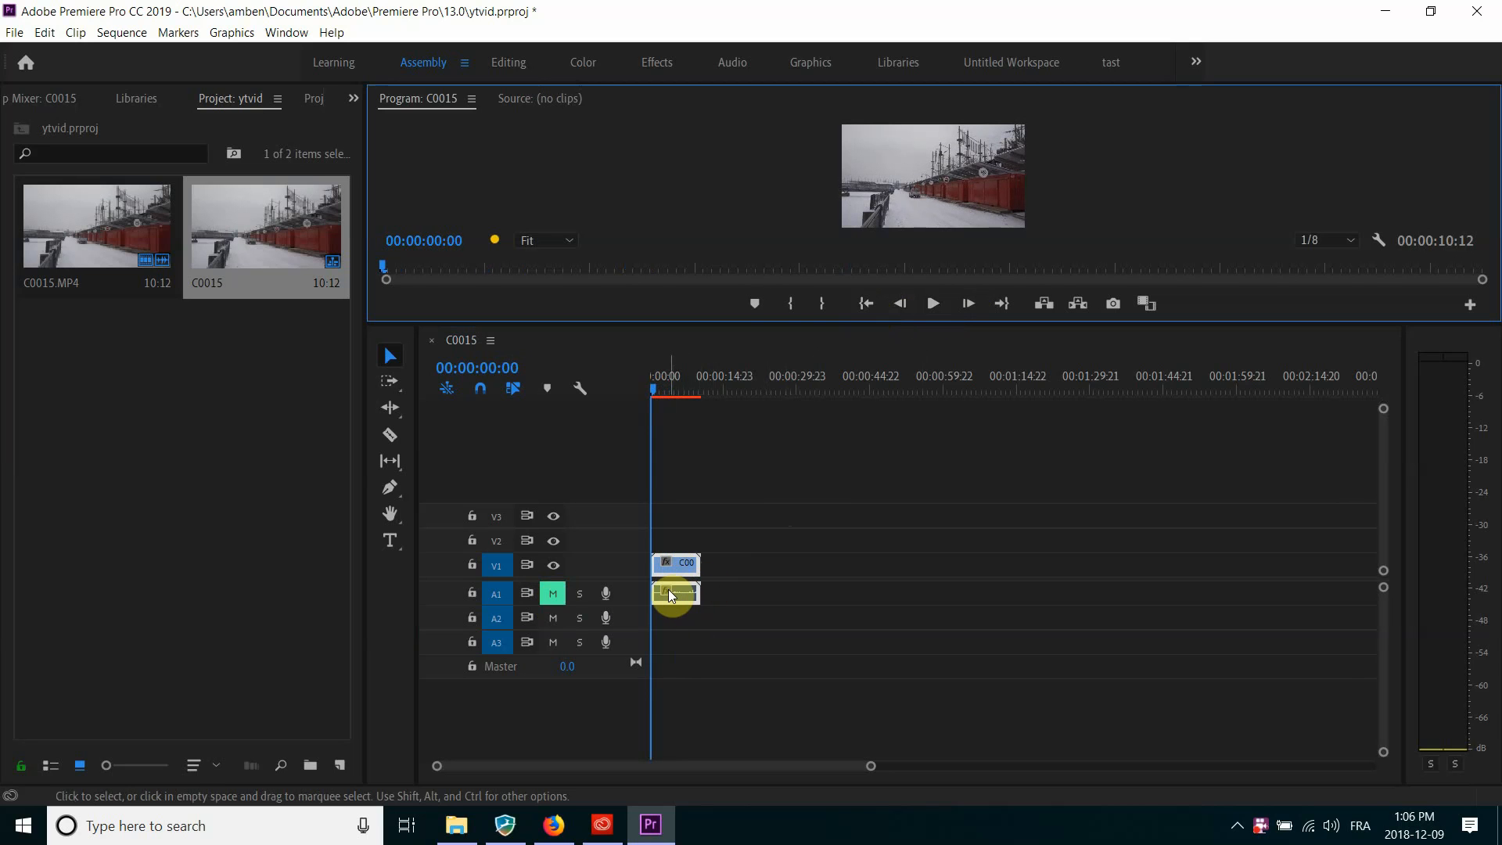
click(552, 593)
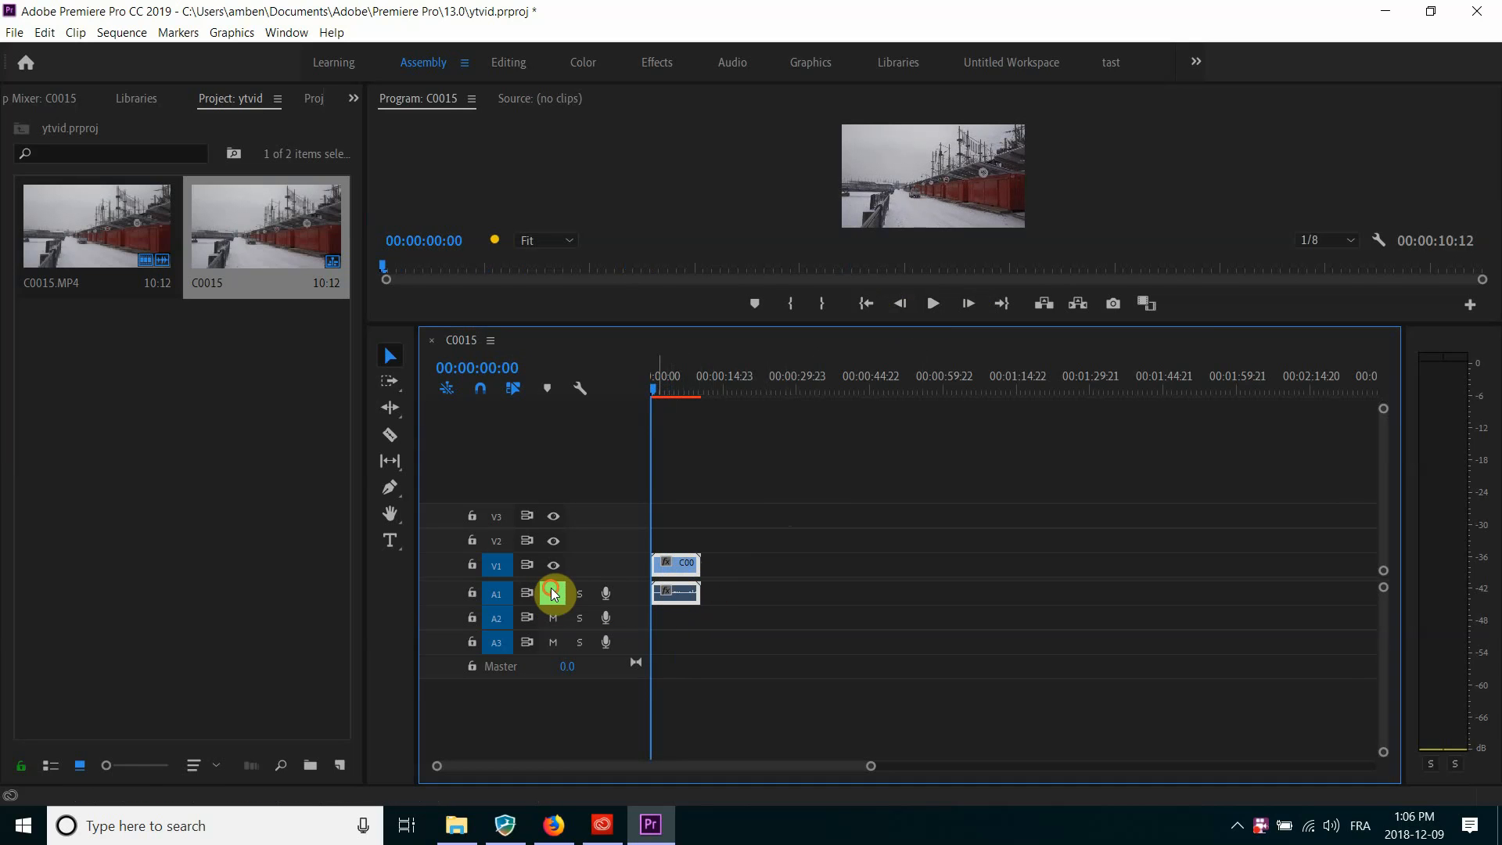
click(933, 304)
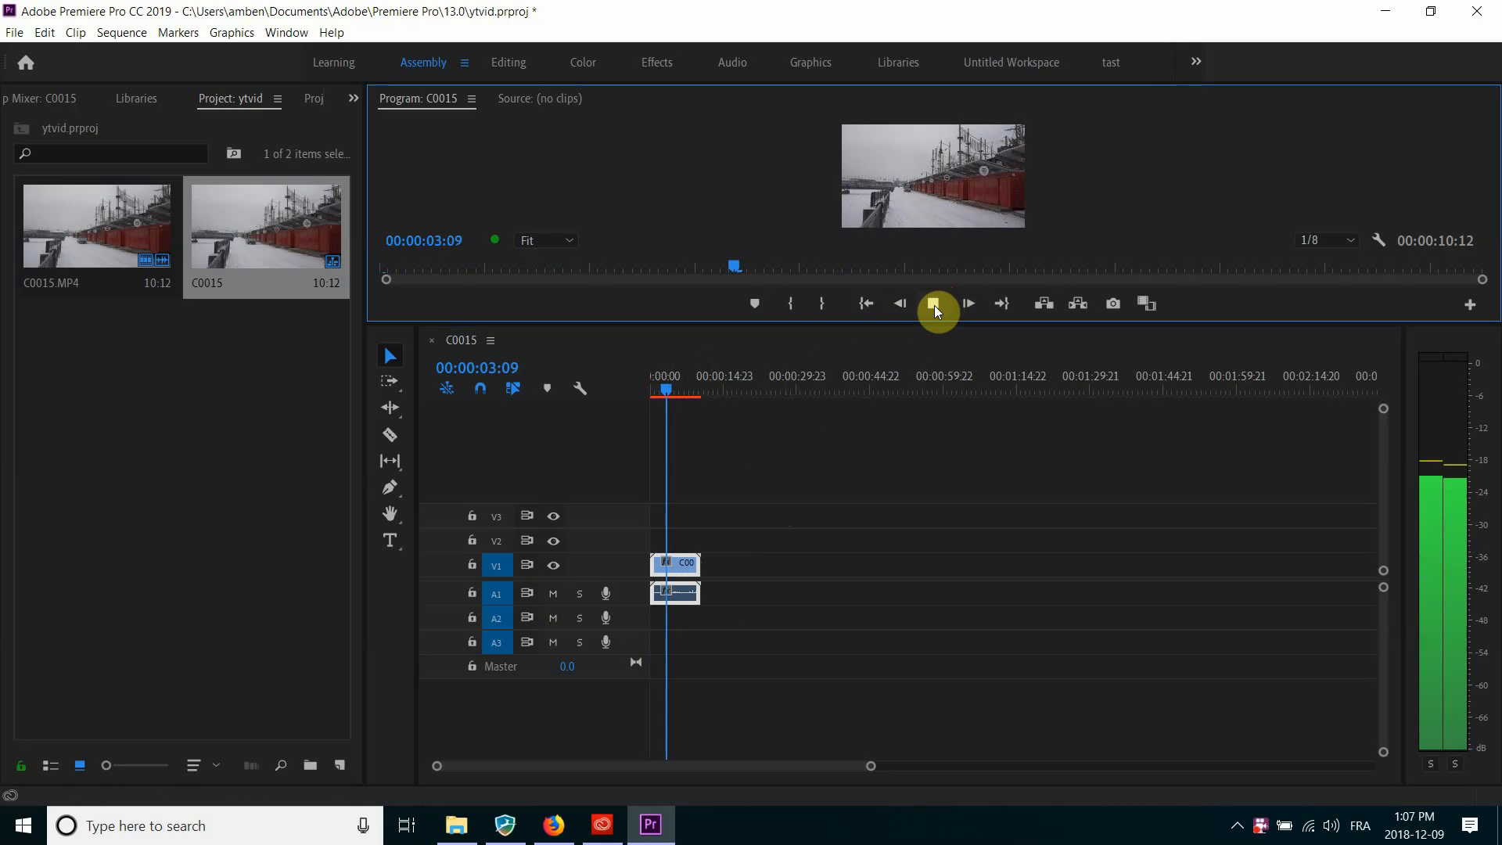
click(933, 305)
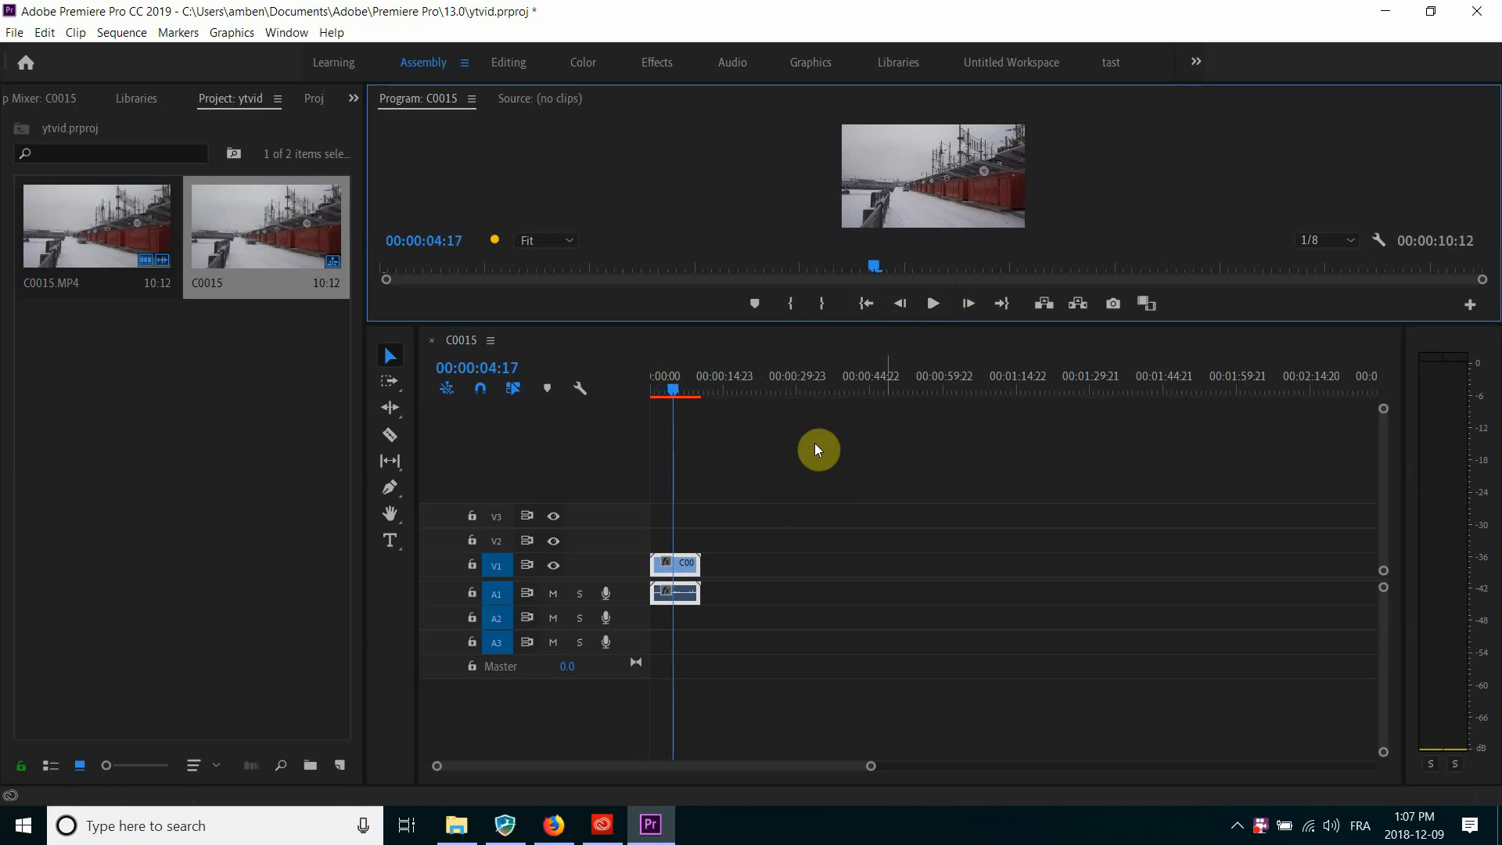
drag(671, 391, 651, 388)
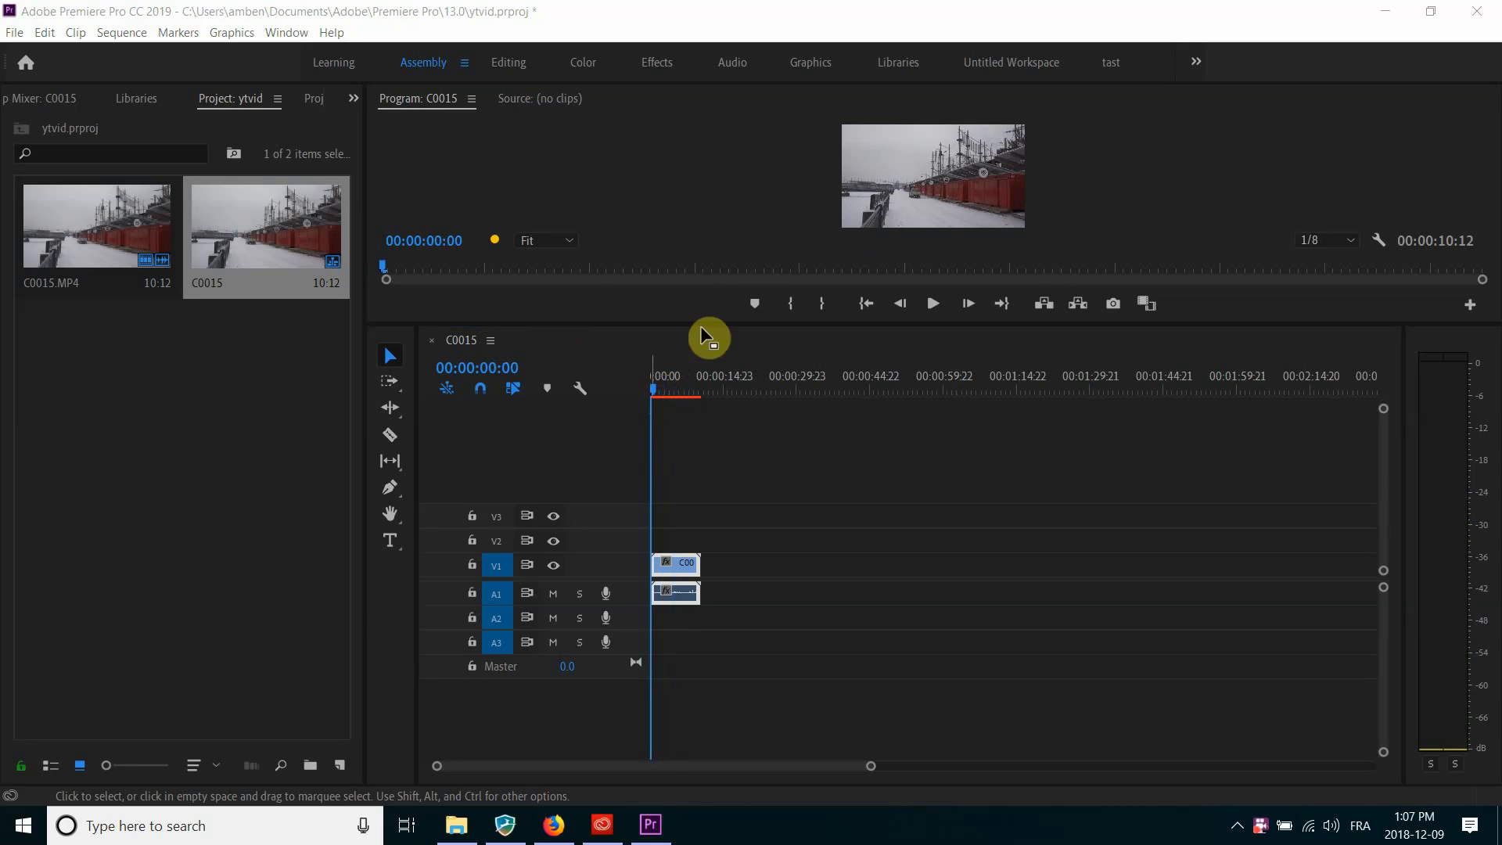
- Play the sequence twice from the start to check the dropped-frame indicator, returning the playhead to the beginning each time
click(932, 306)
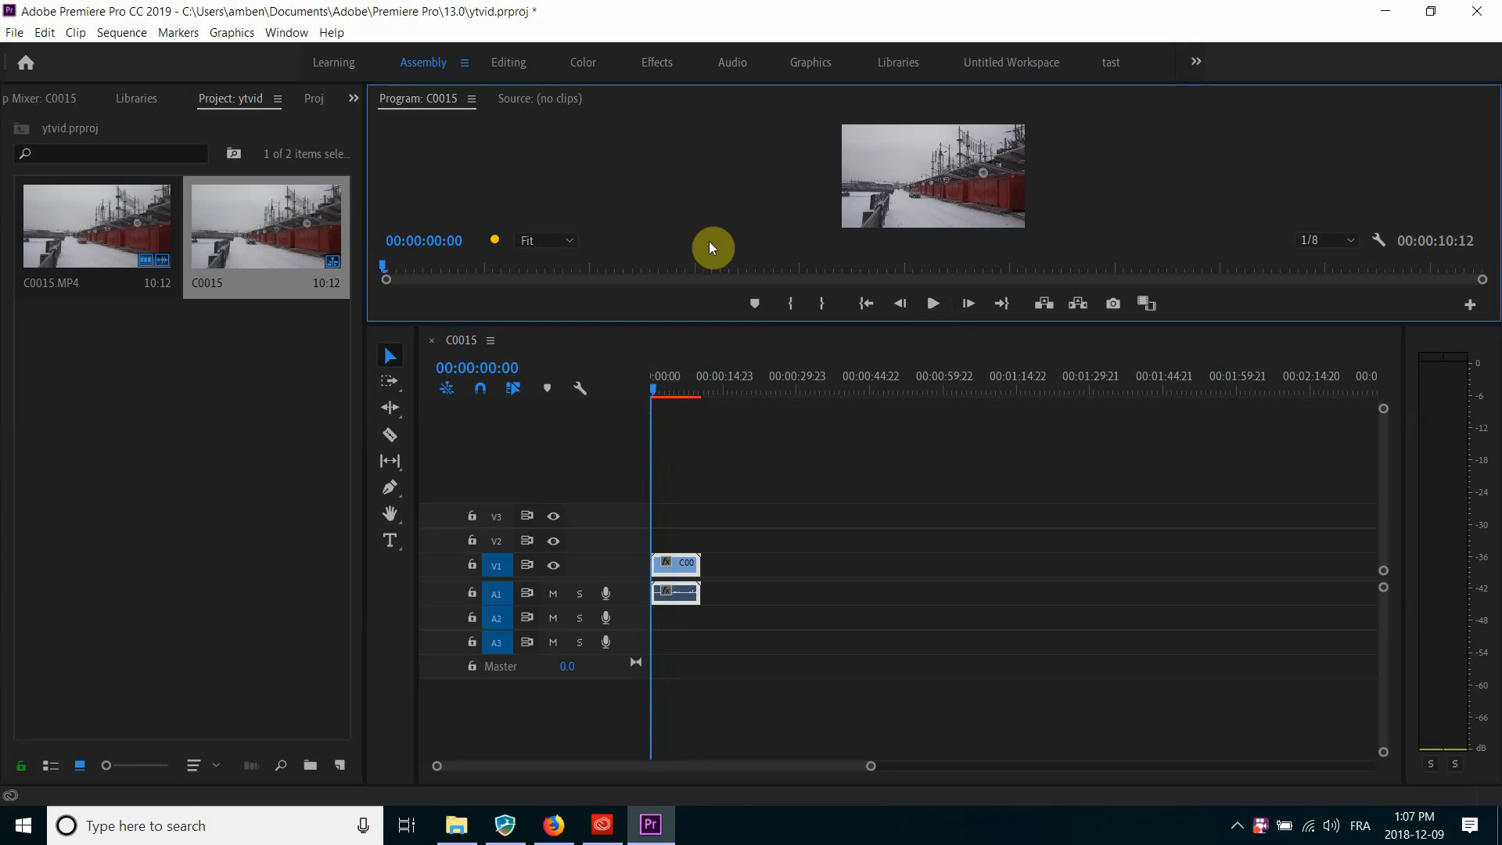
click(932, 306)
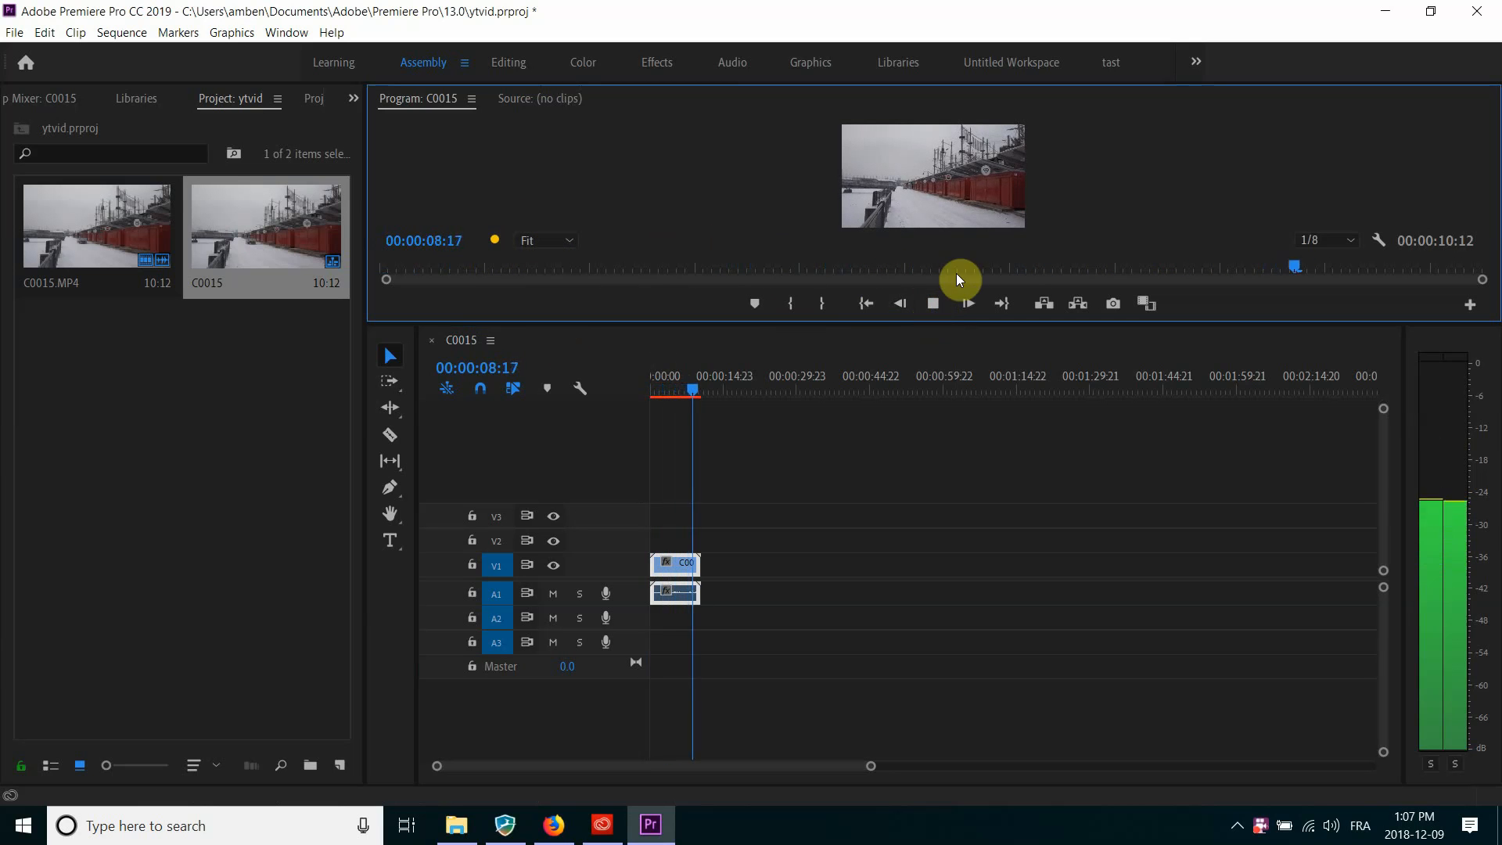
click(934, 303)
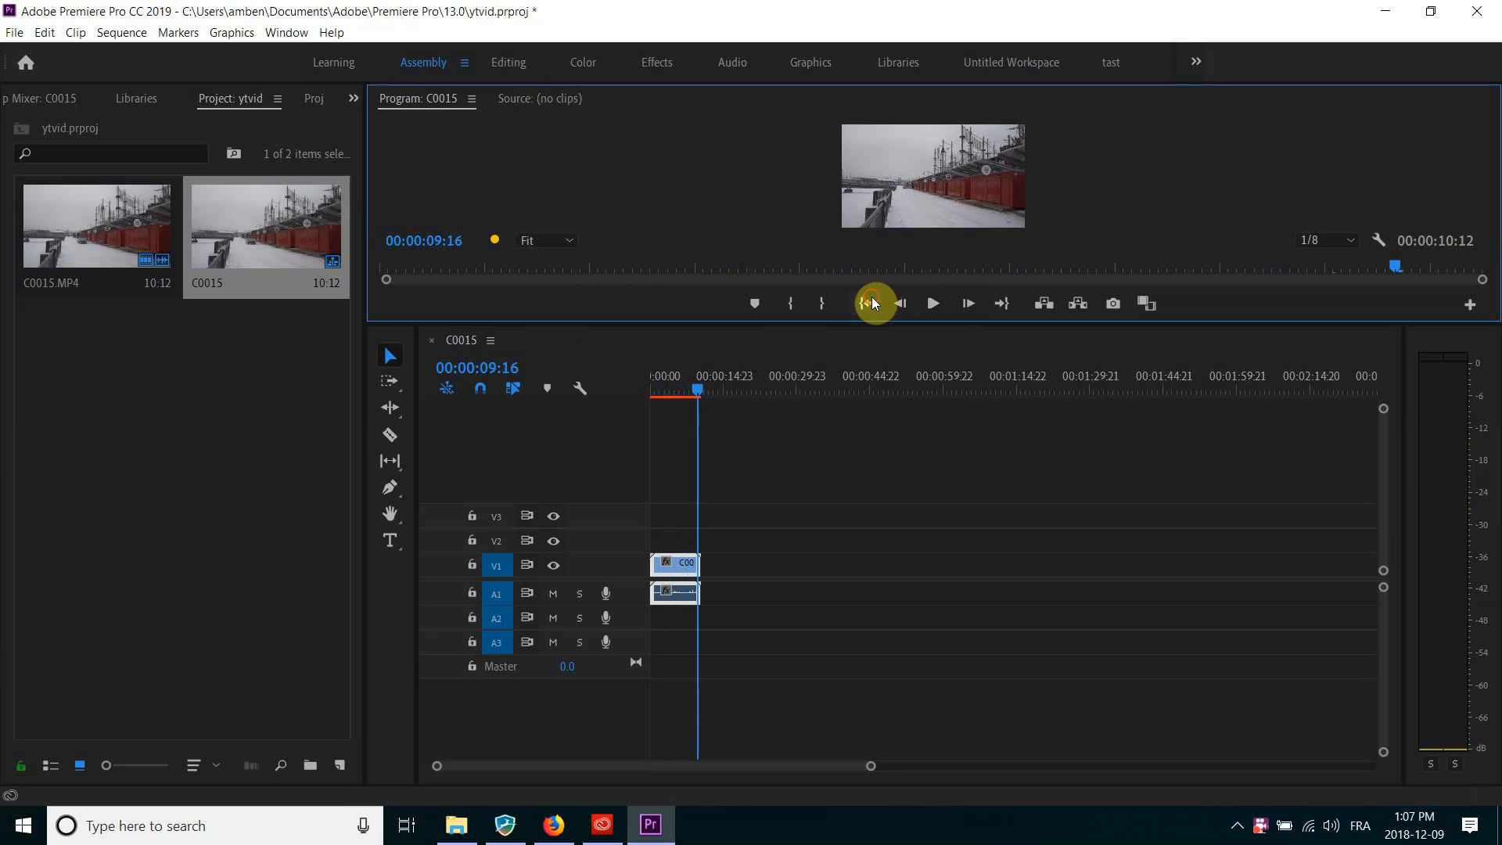
click(868, 302)
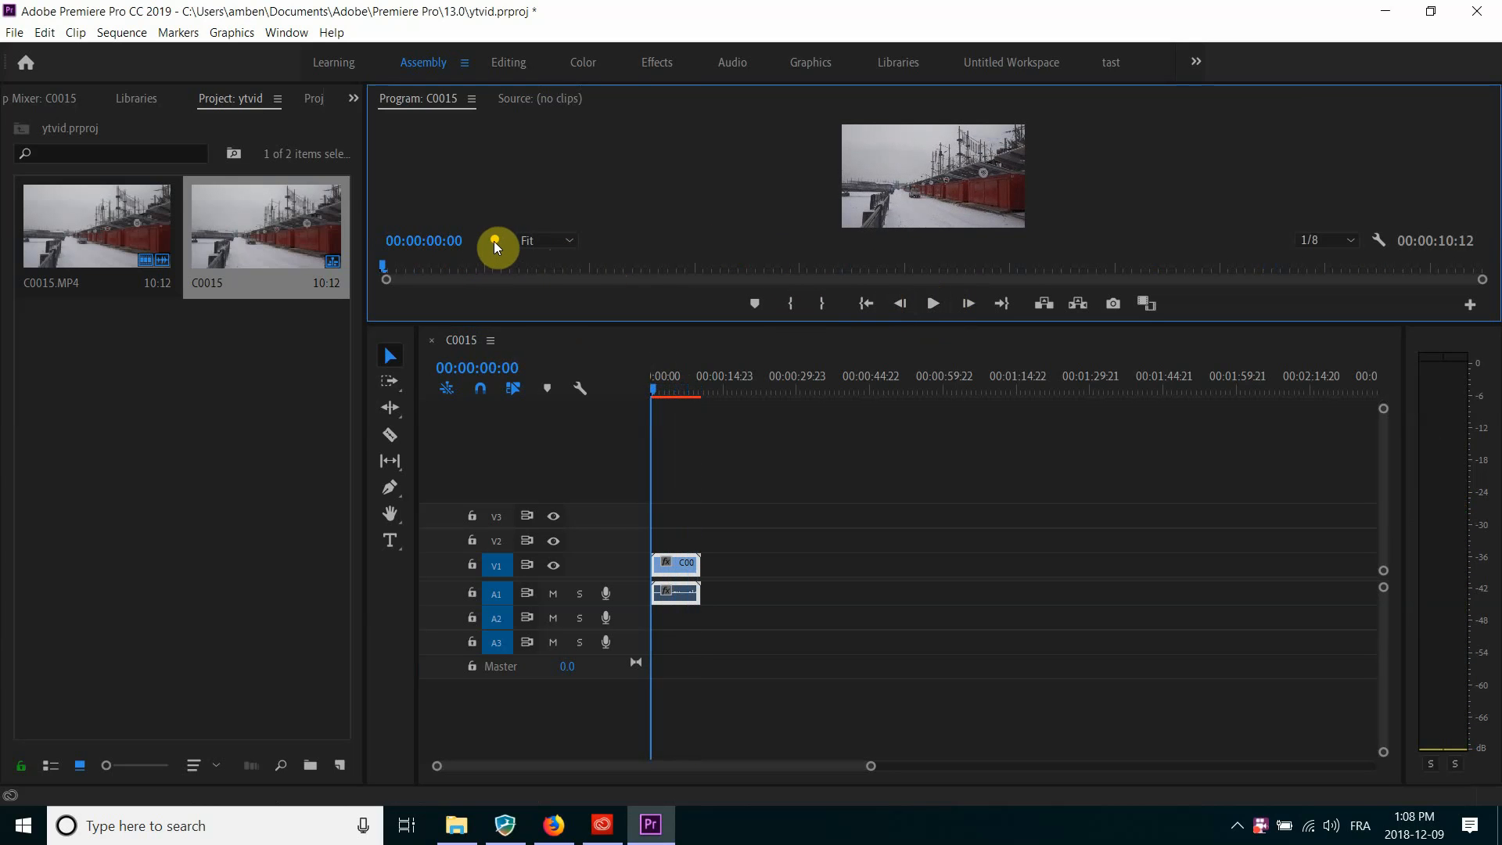
mouse_move(495, 241)
click(932, 304)
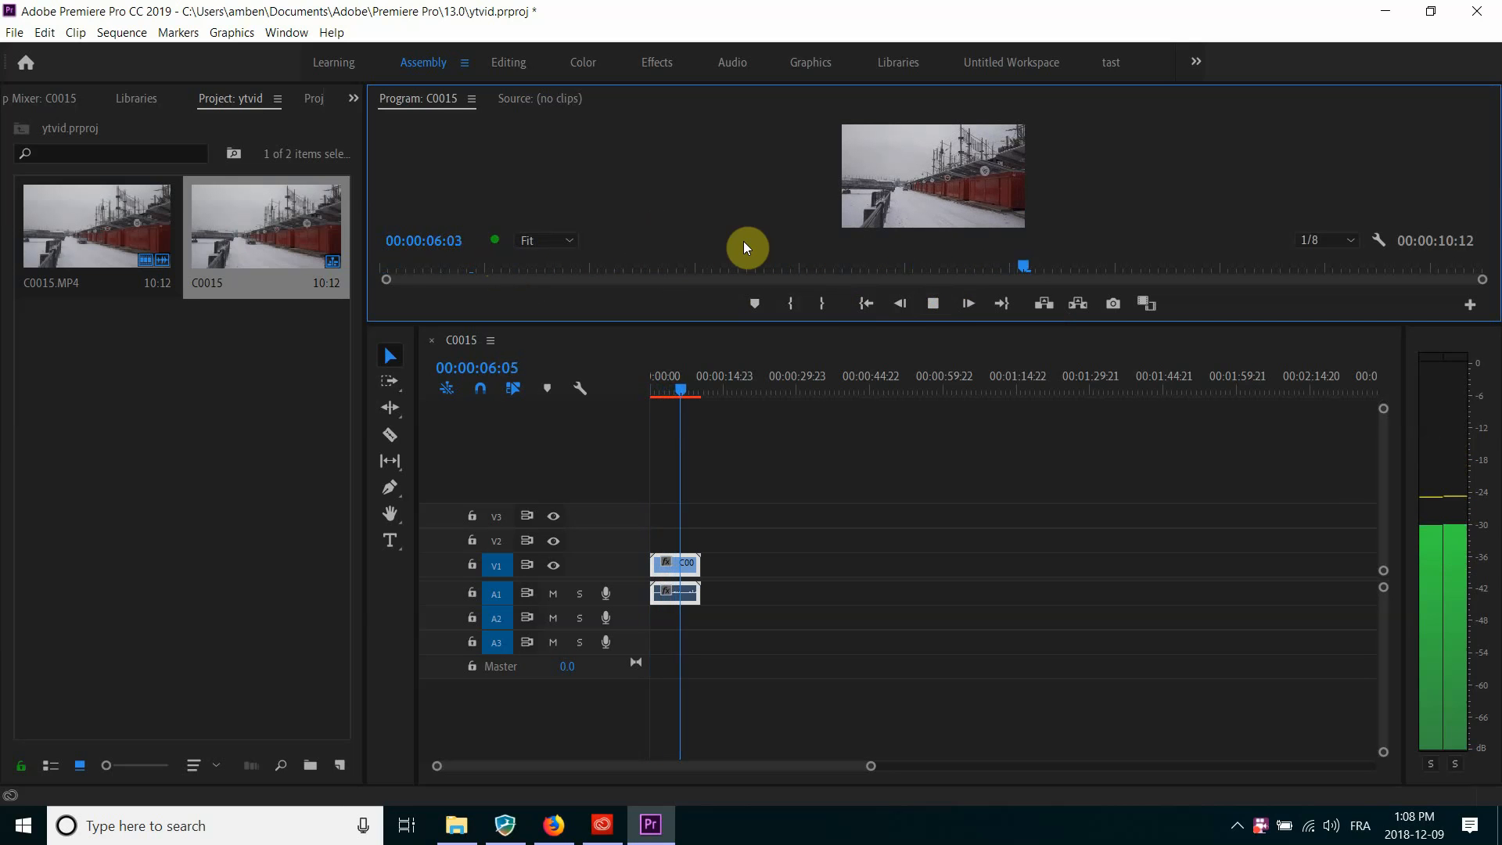
click(933, 301)
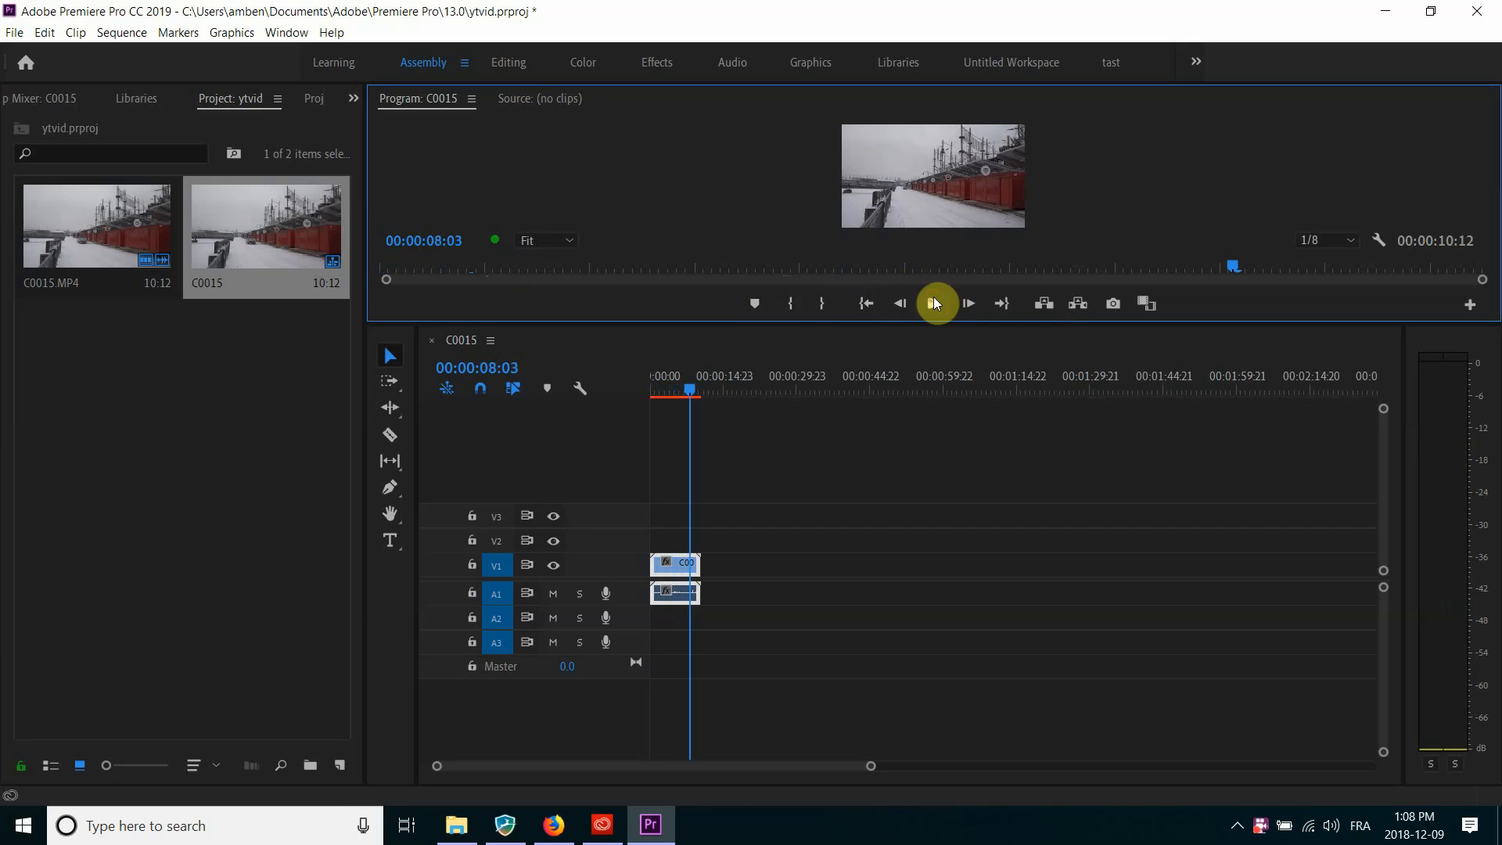
click(865, 302)
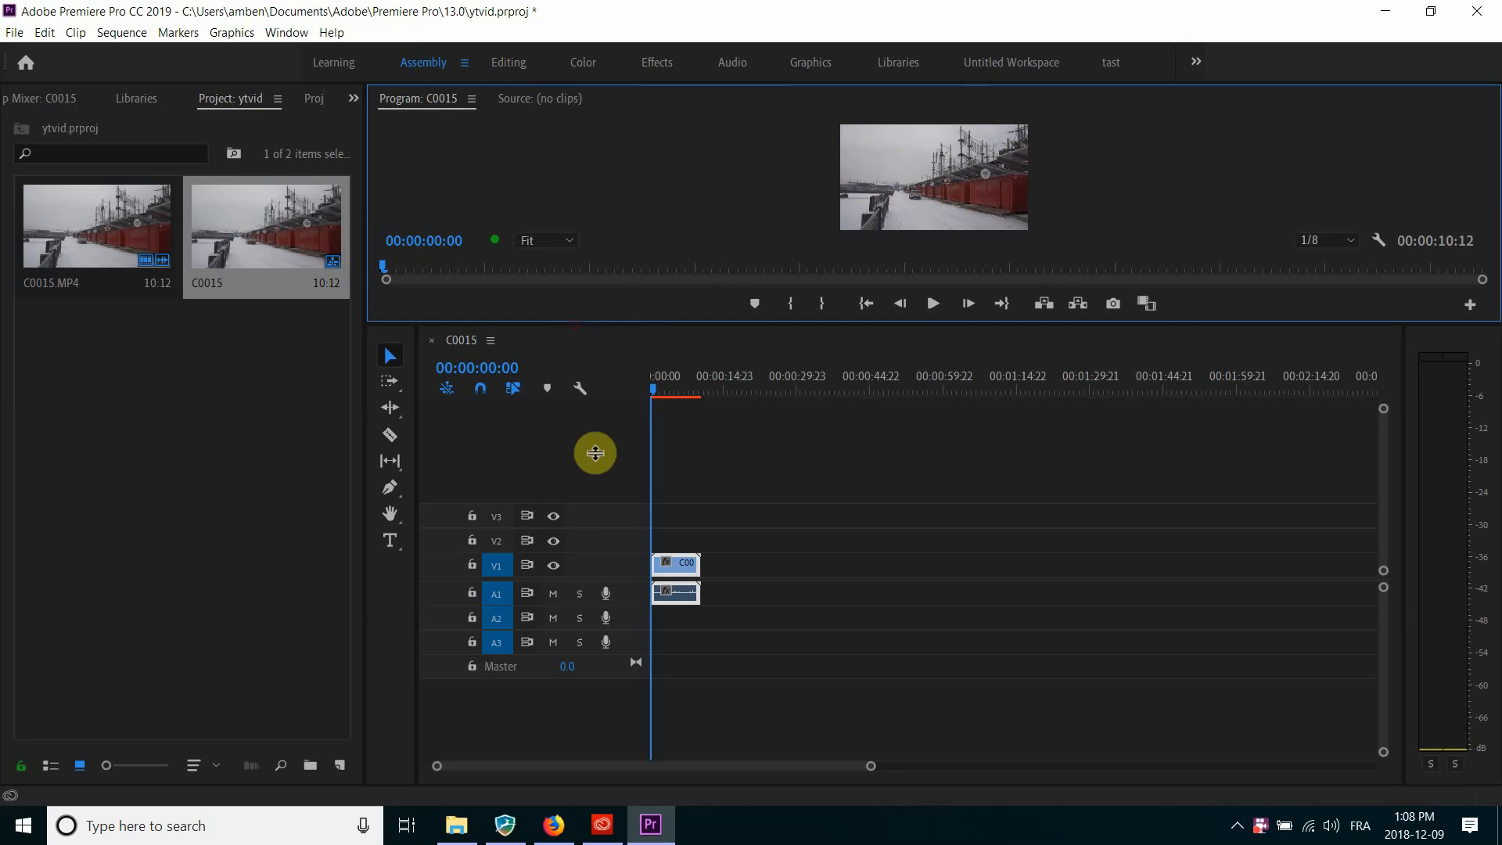
- Play the sequence in an enlarged program monitor to check the dropped-frame indicator, stop playback, and shrink the monitor back
drag(611, 554, 617, 662)
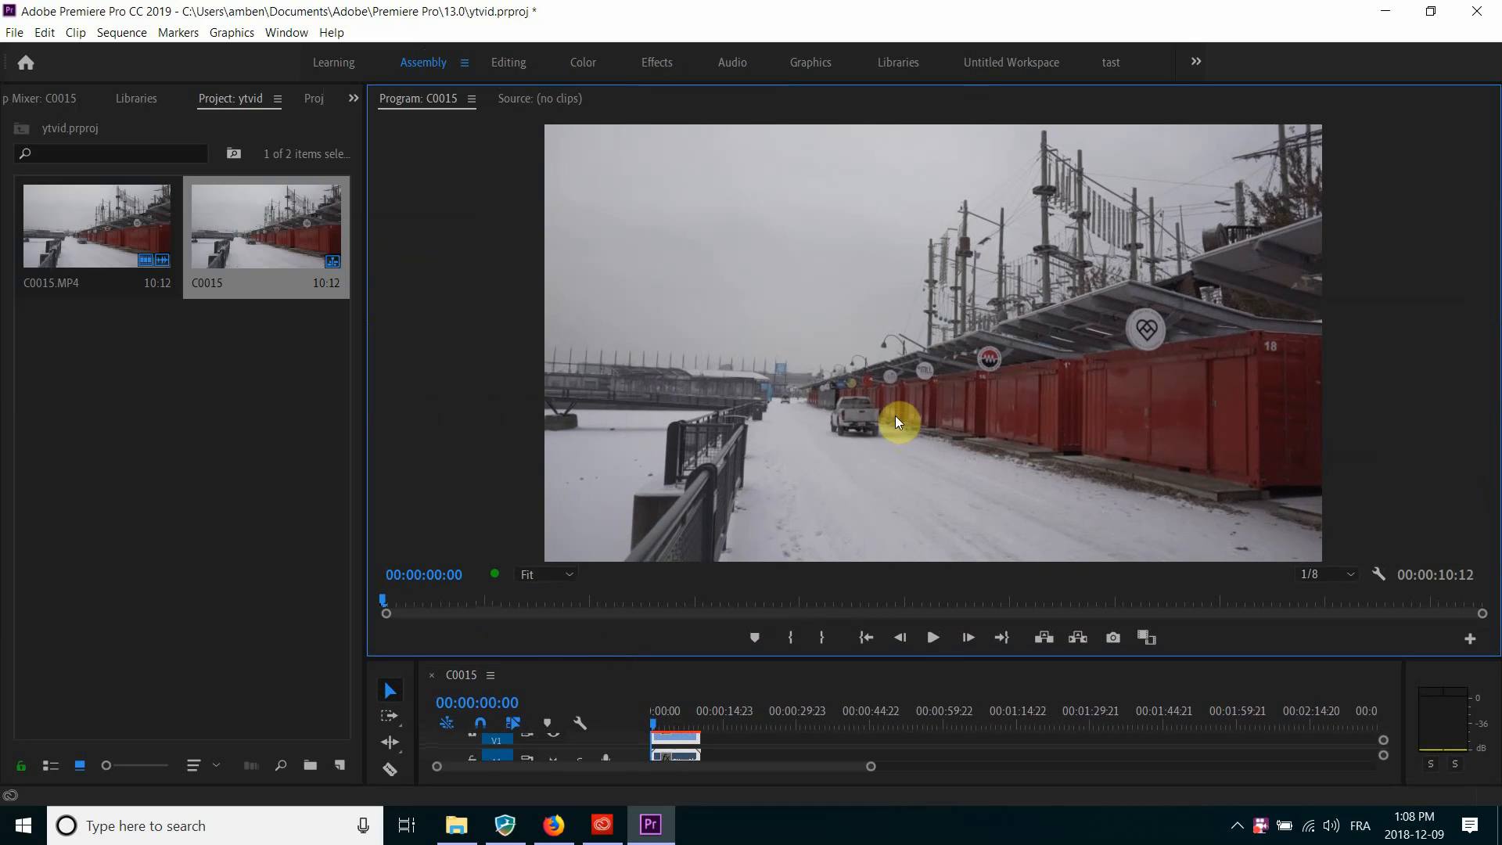
click(933, 637)
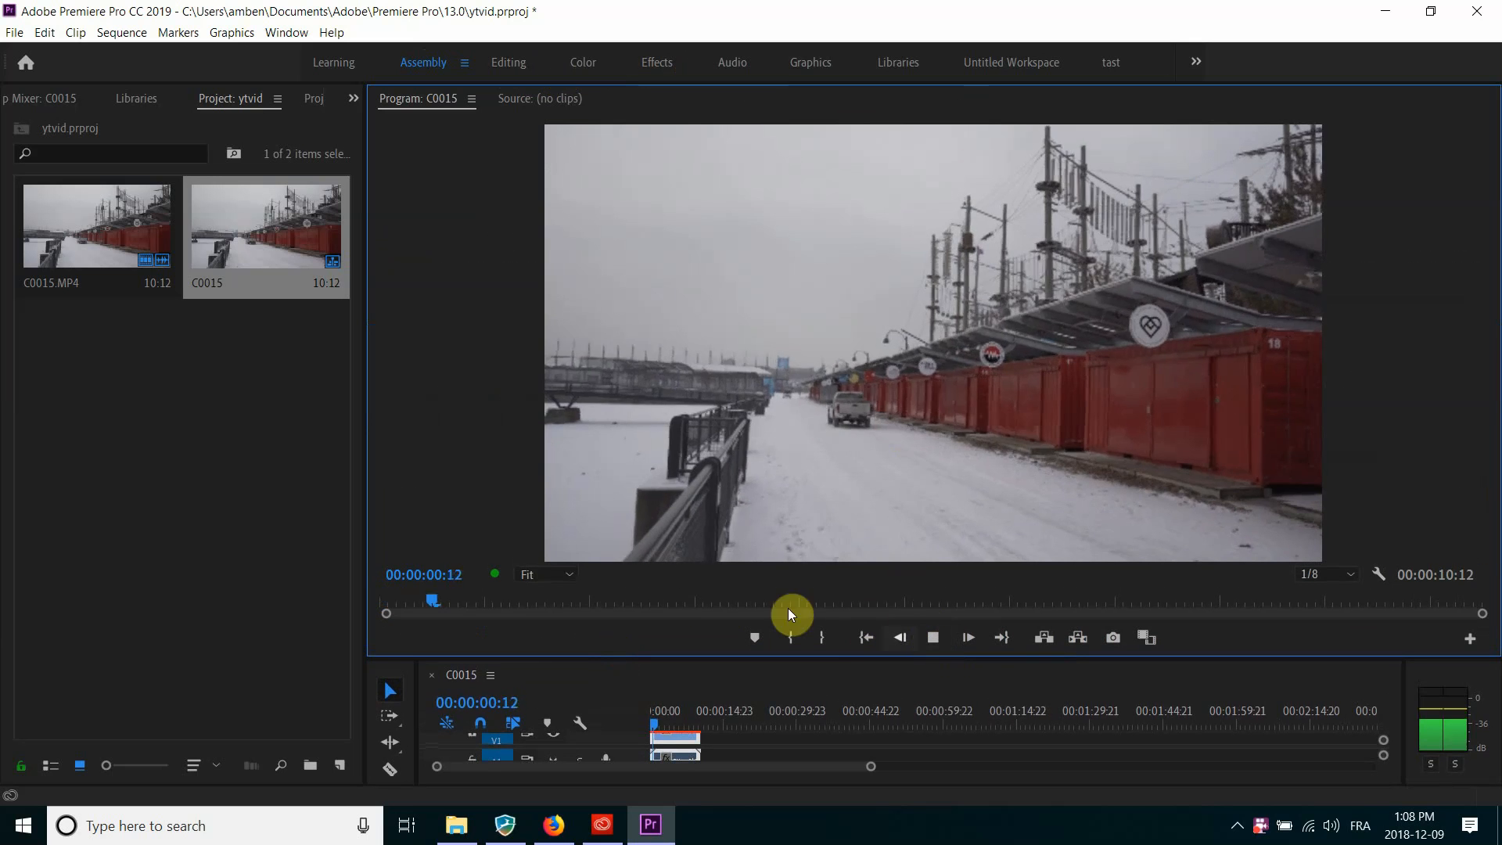
mouse_move(494, 578)
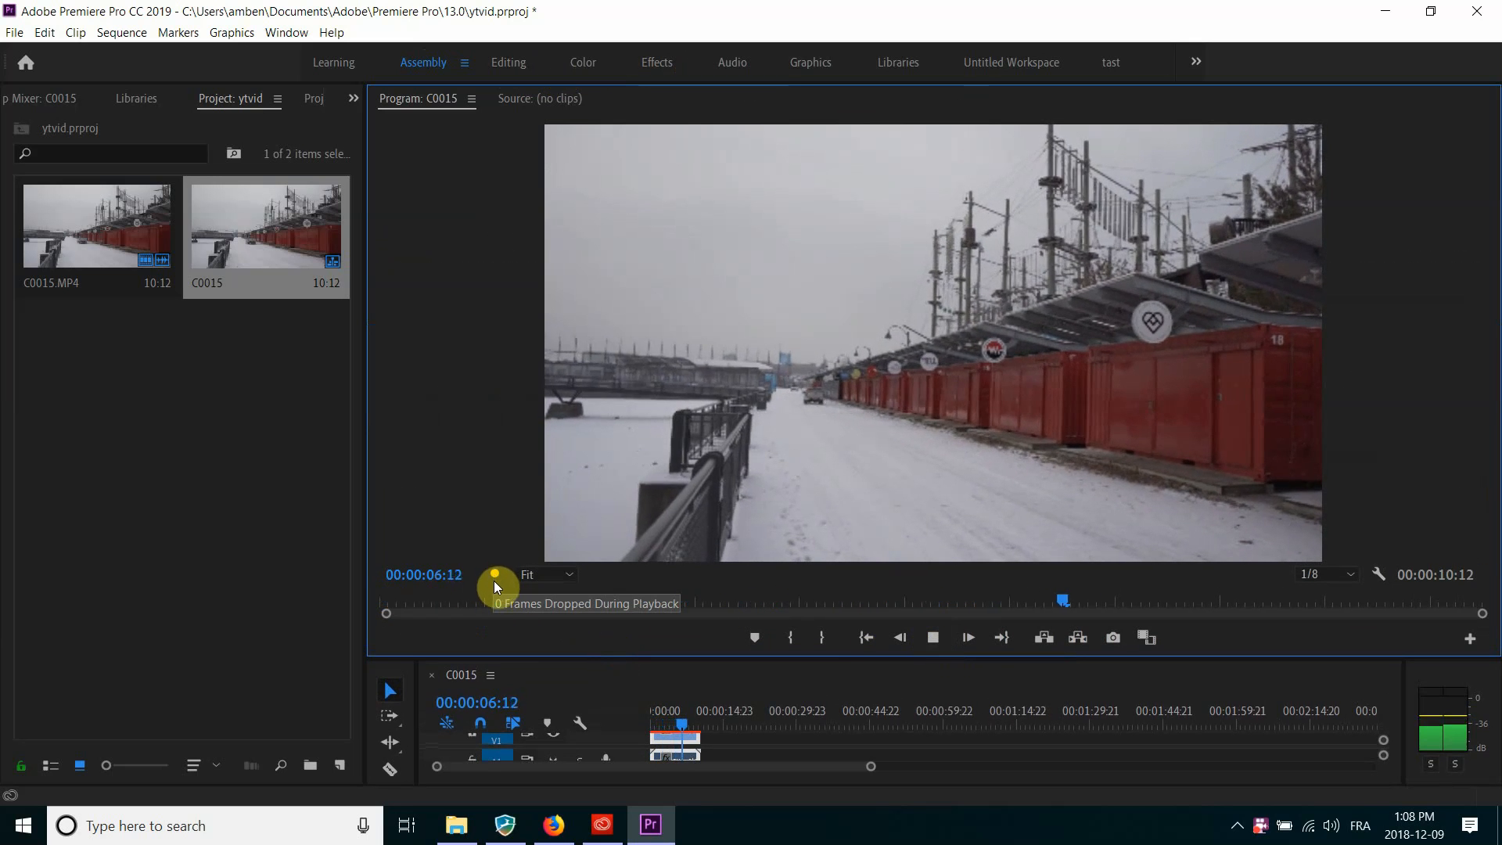
click(930, 637)
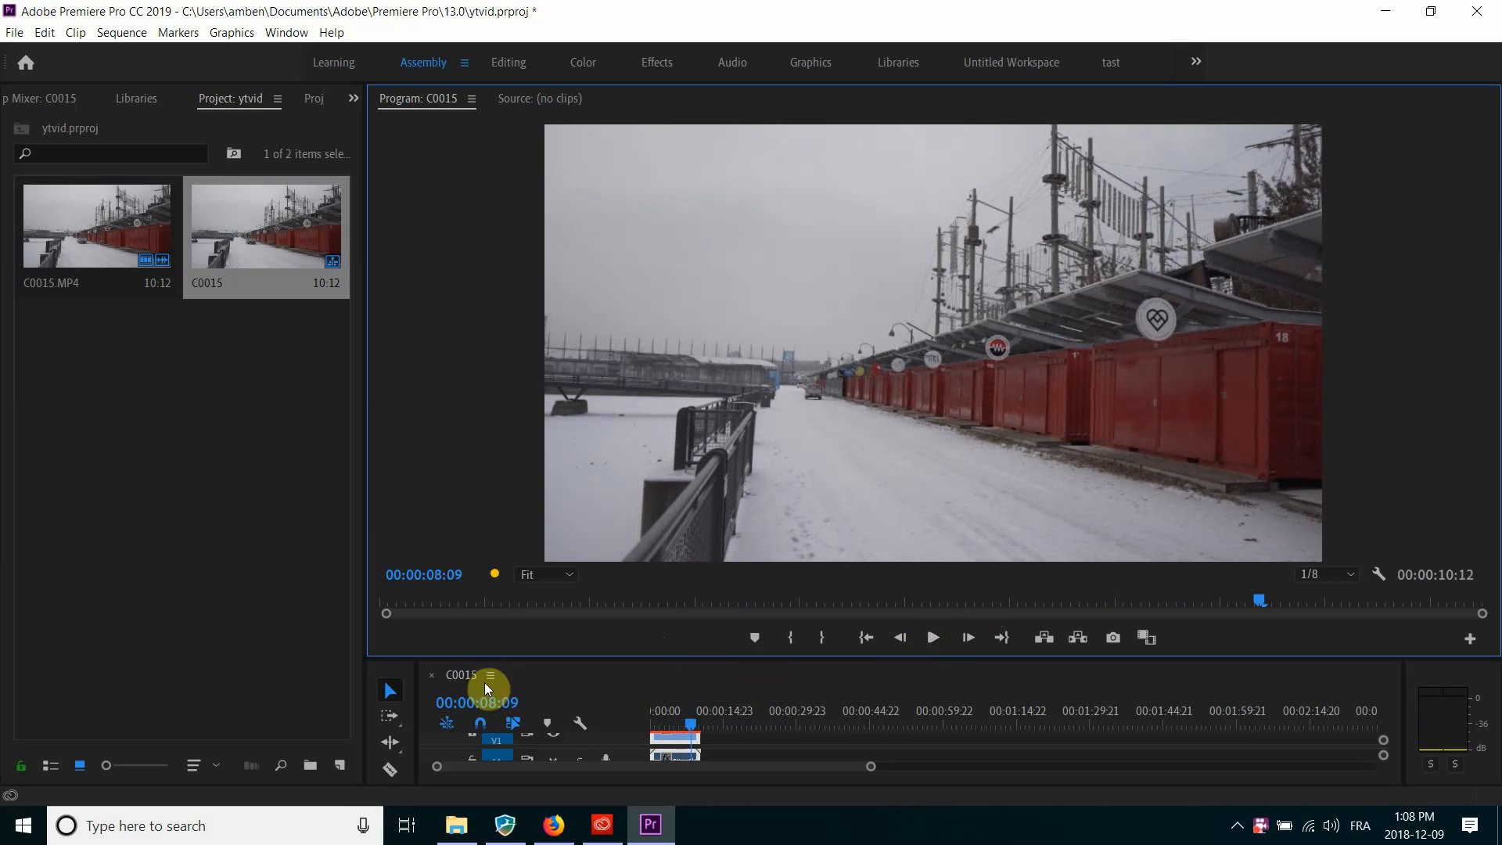
drag(416, 656, 745, 325)
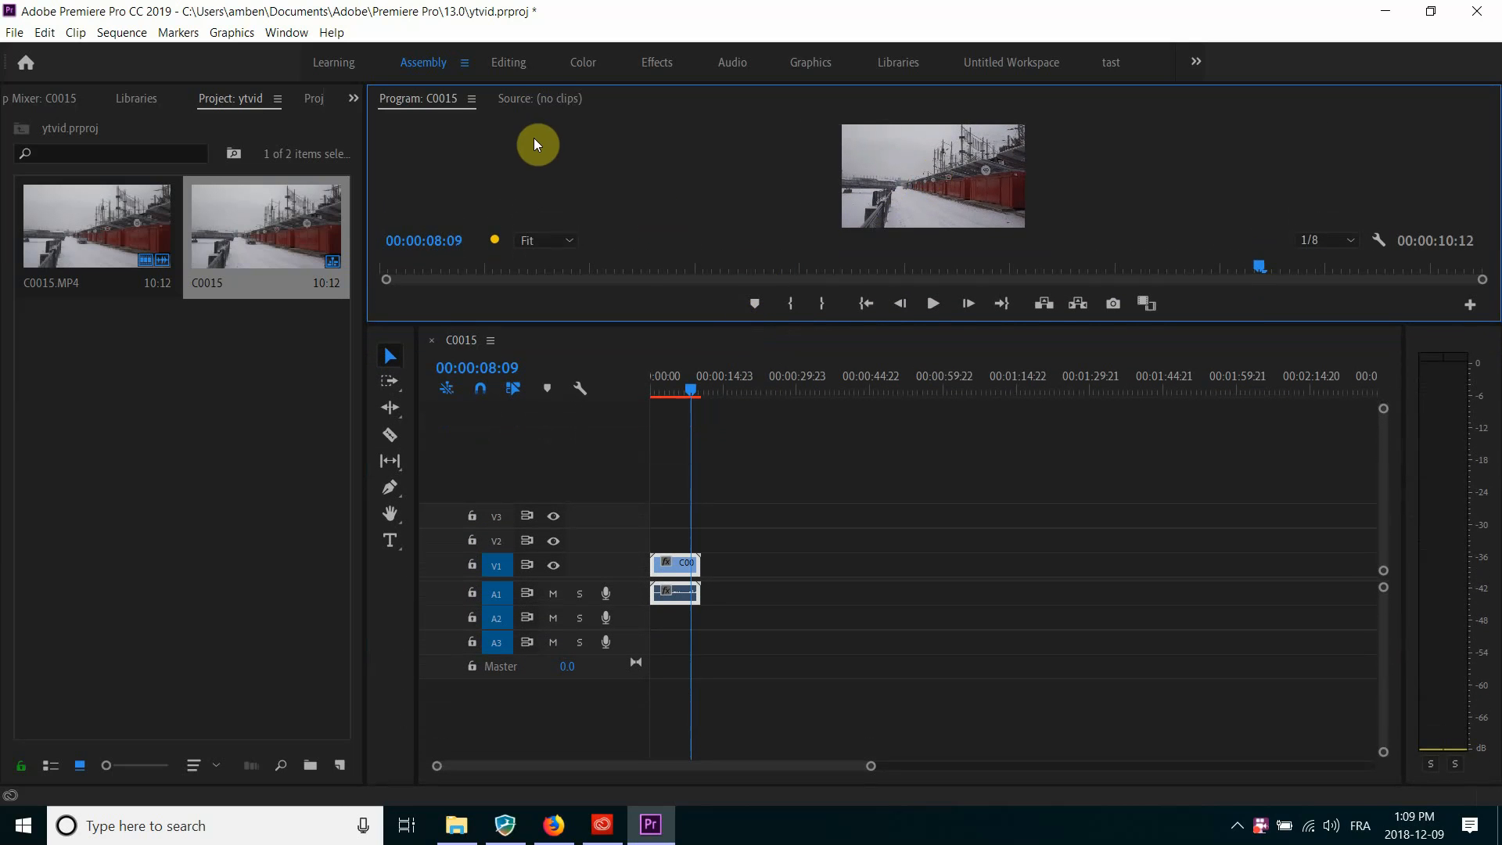
- Switch to the Editing workspace and enlarge the program monitor in both width and height
click(513, 64)
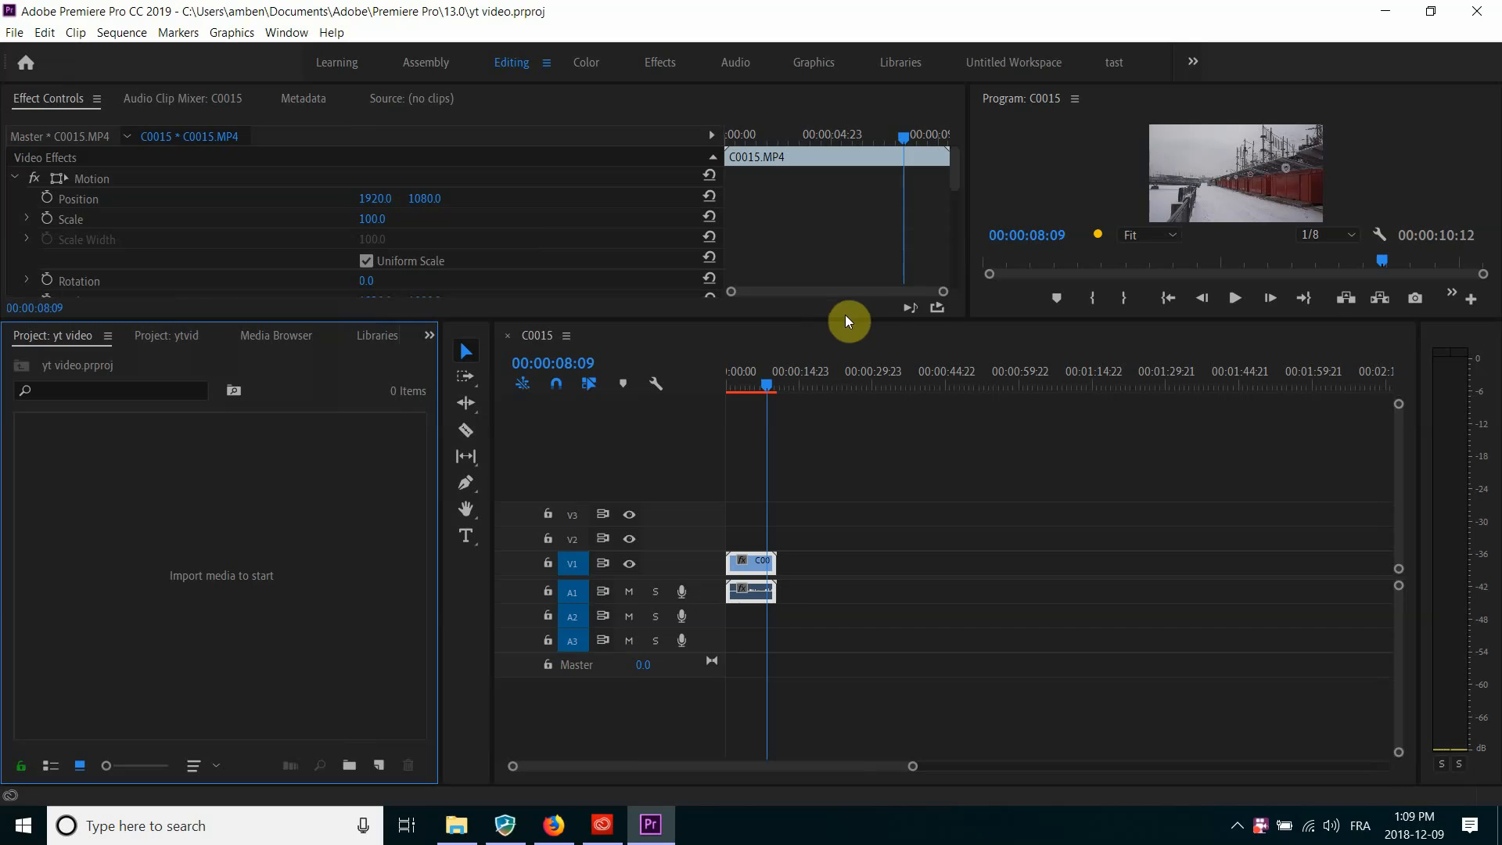
drag(969, 302, 786, 421)
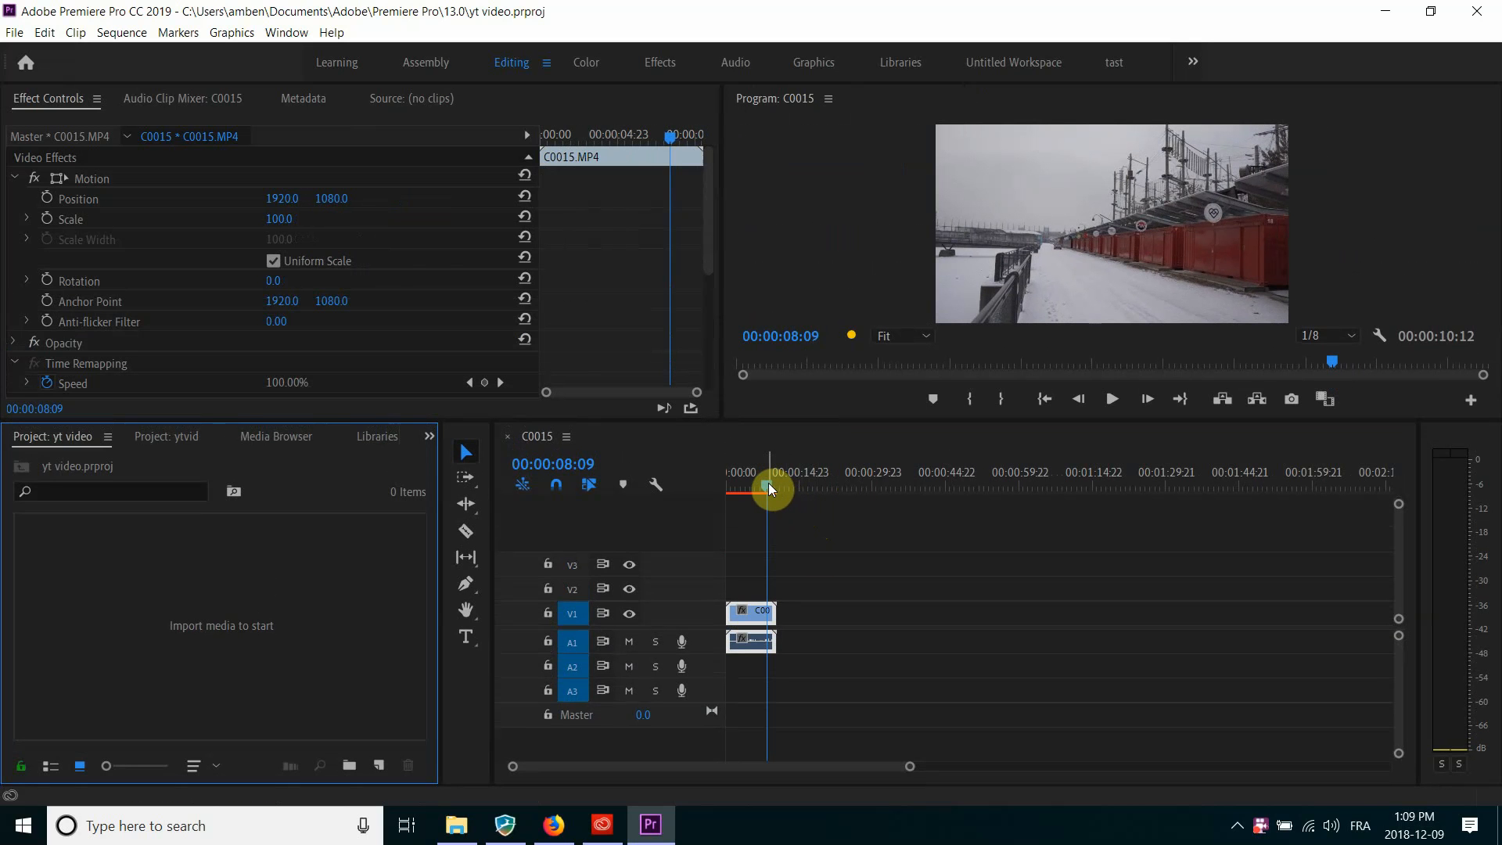
- Mark an in point at 00:00:02:10 and an out point at 00:00:08:09 in the sequence
mouse_move(768, 482)
mouse_down()
mouse_move(720, 480)
mouse_move(757, 483)
mouse_move(721, 485)
mouse_move(740, 482)
mouse_up()
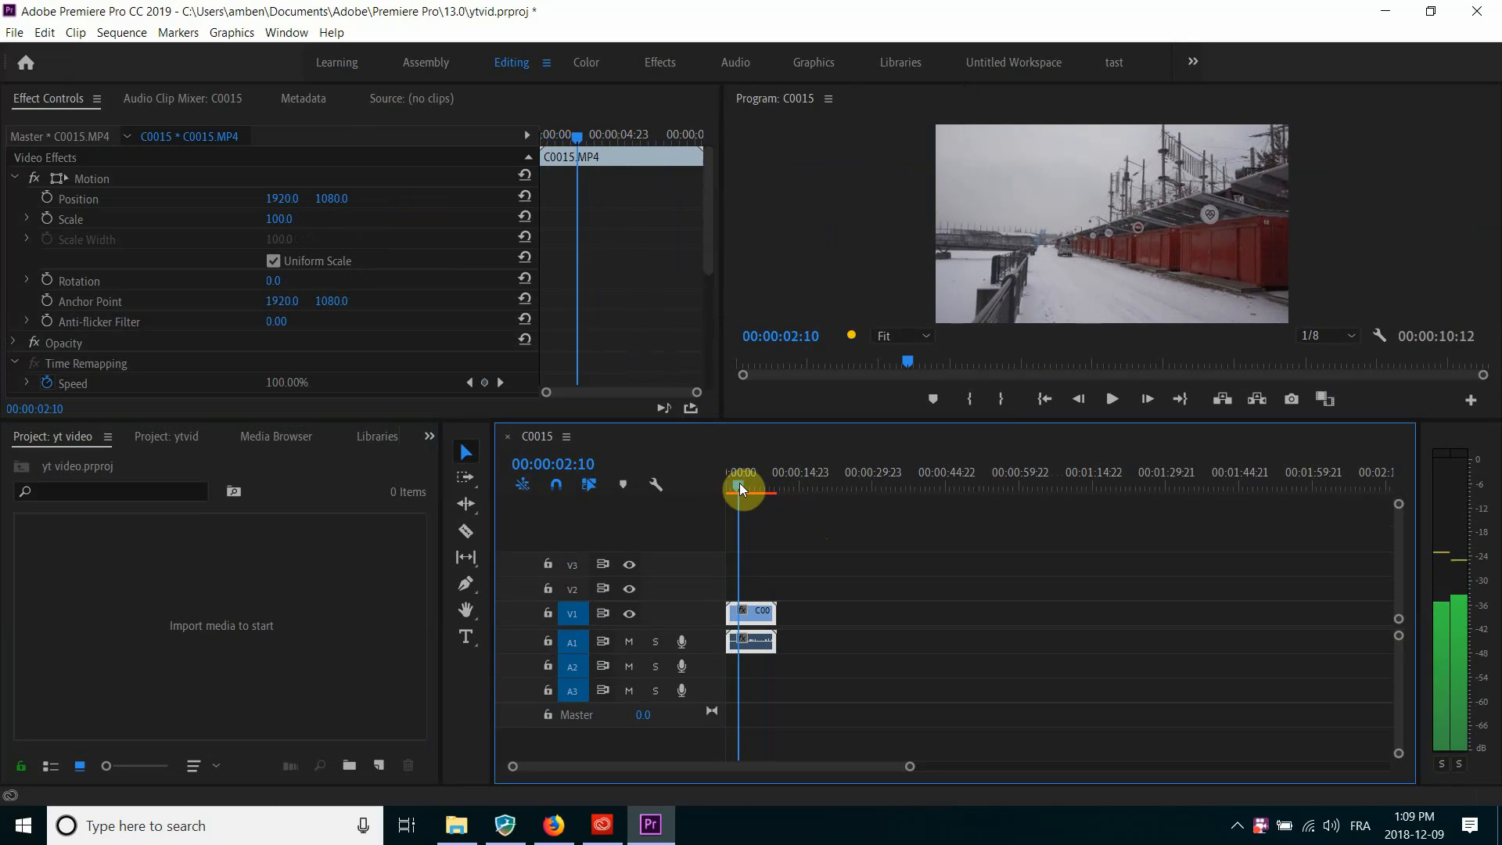
click(969, 404)
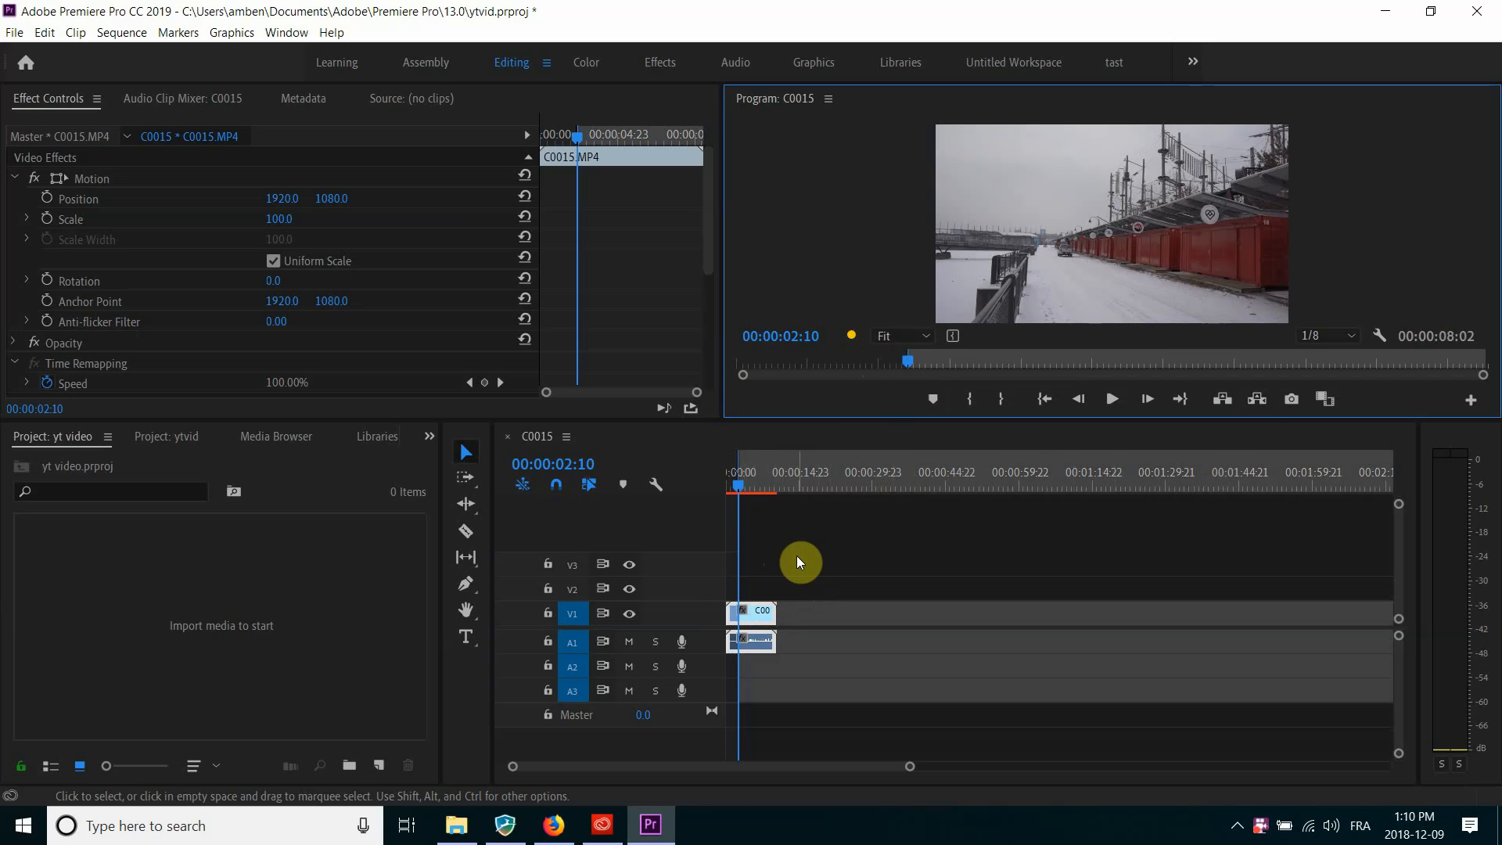
click(740, 488)
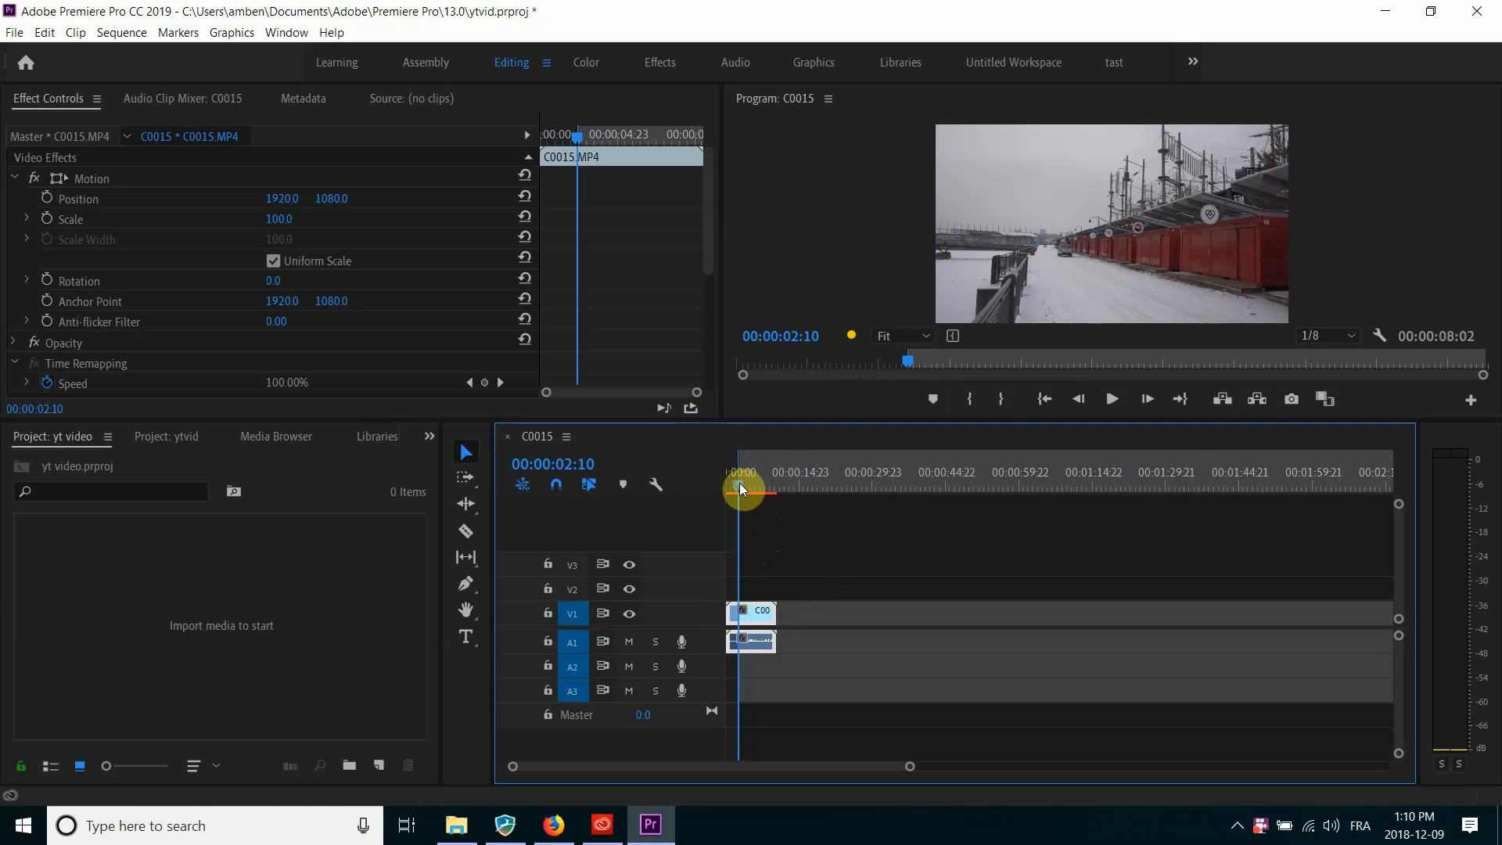
drag(740, 488, 768, 488)
click(1006, 405)
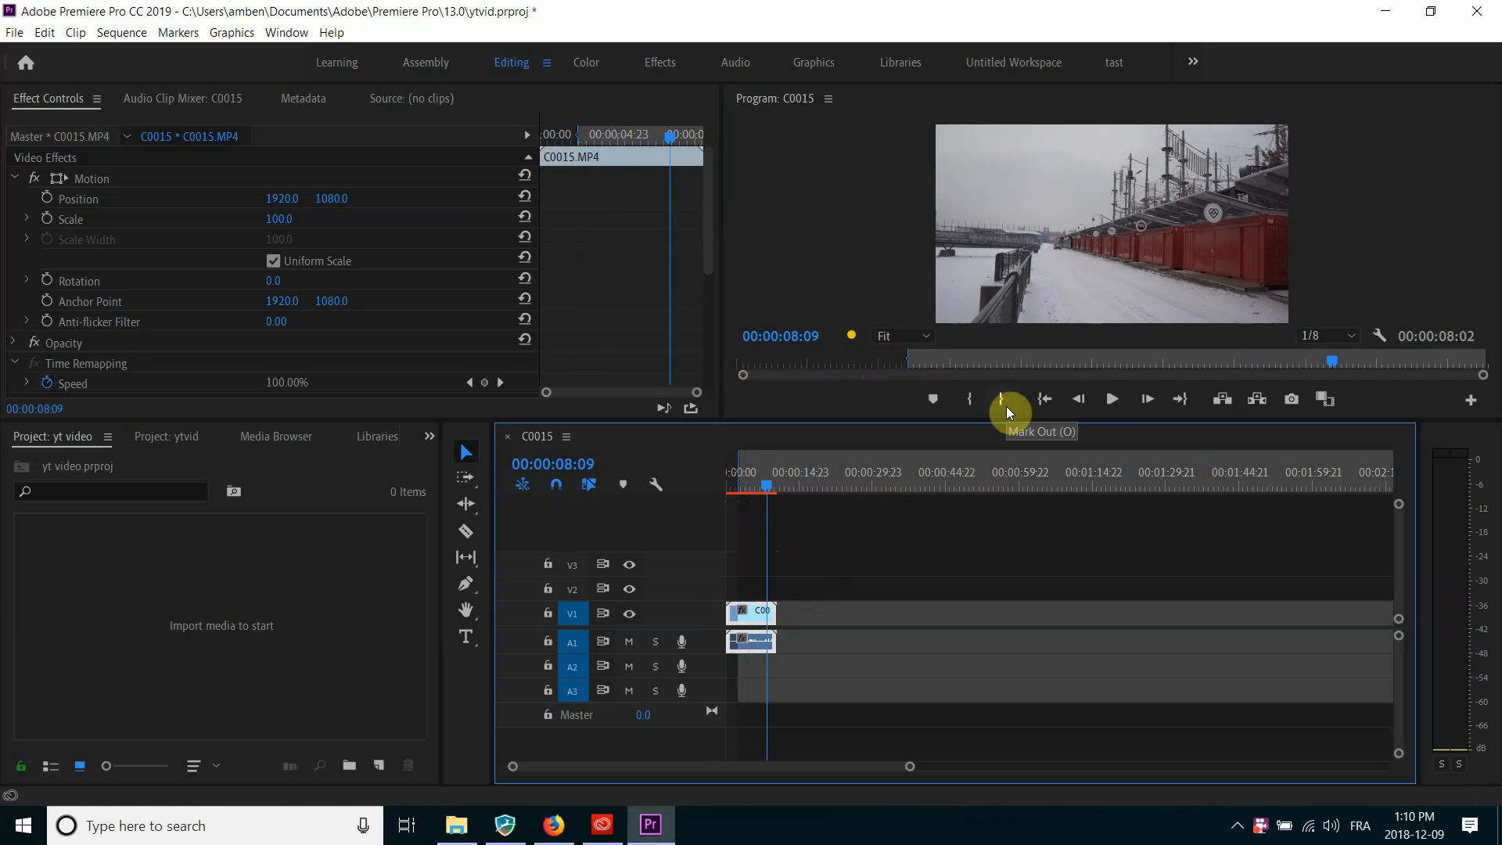
click(1006, 406)
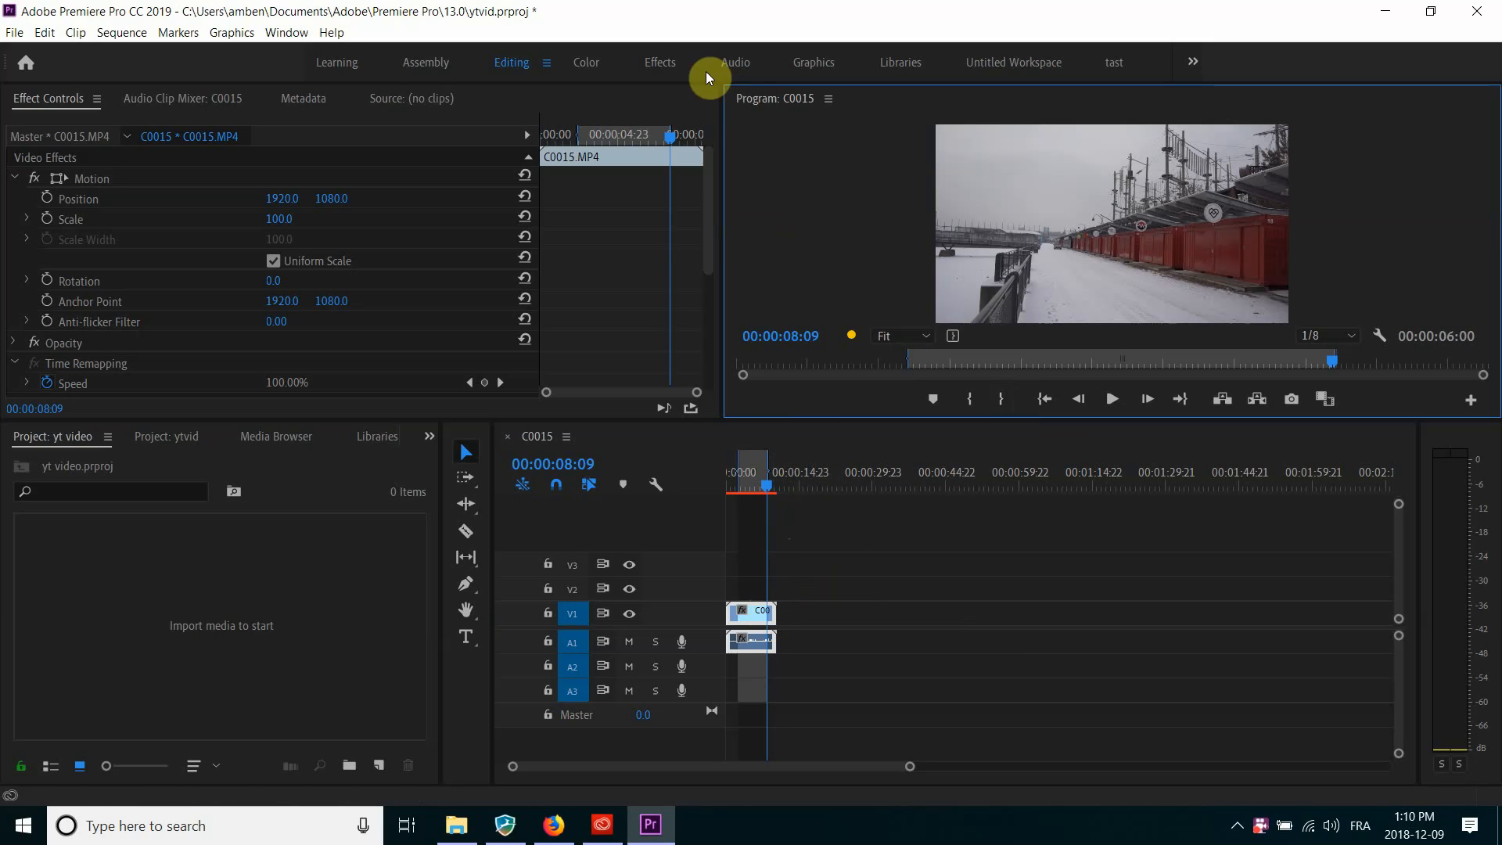
- Undo the sequence's out point and in point
click(44, 34)
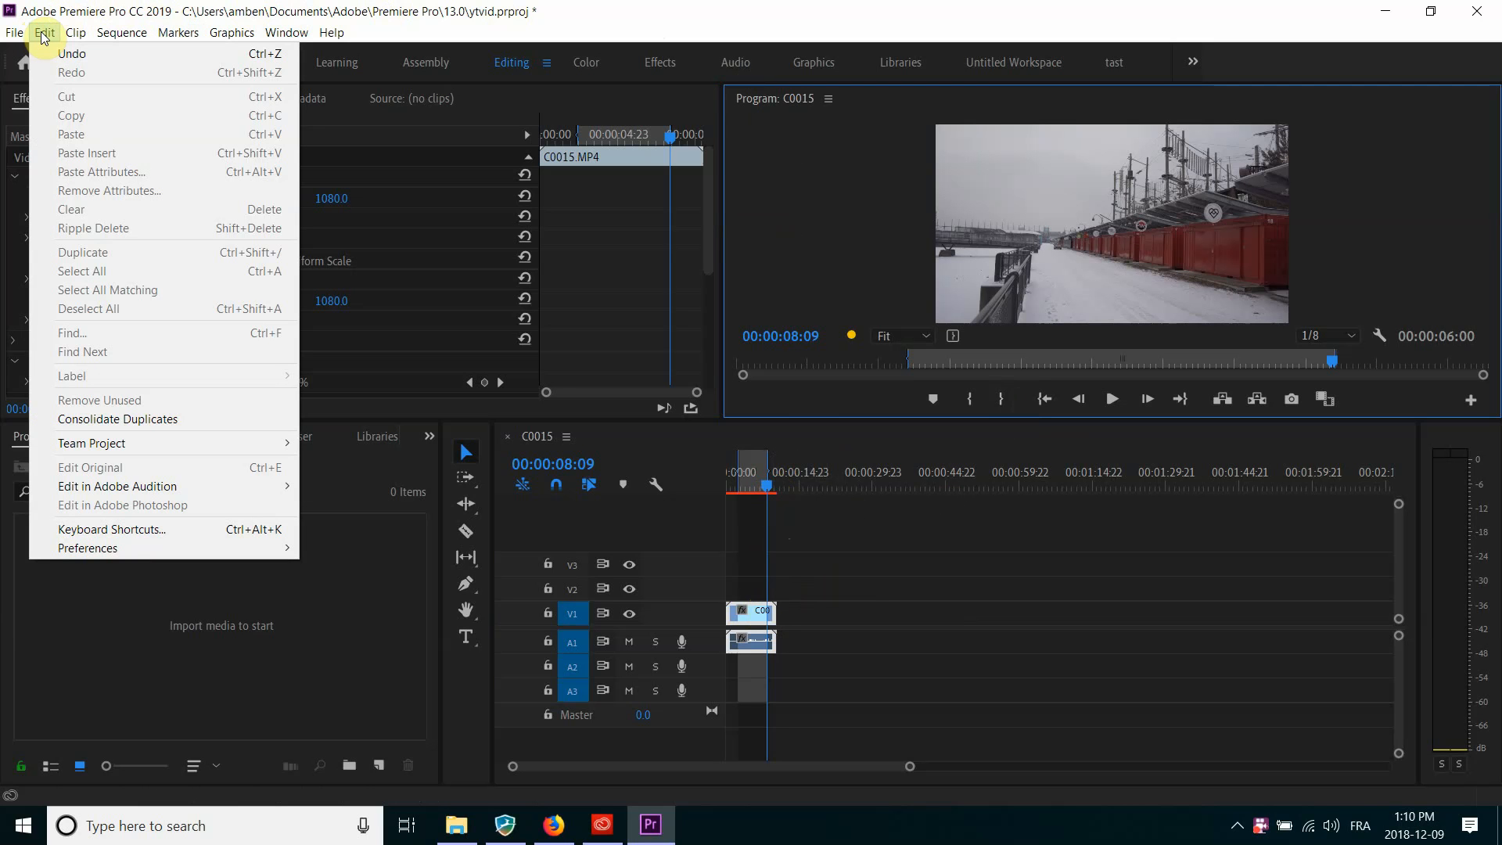
click(61, 54)
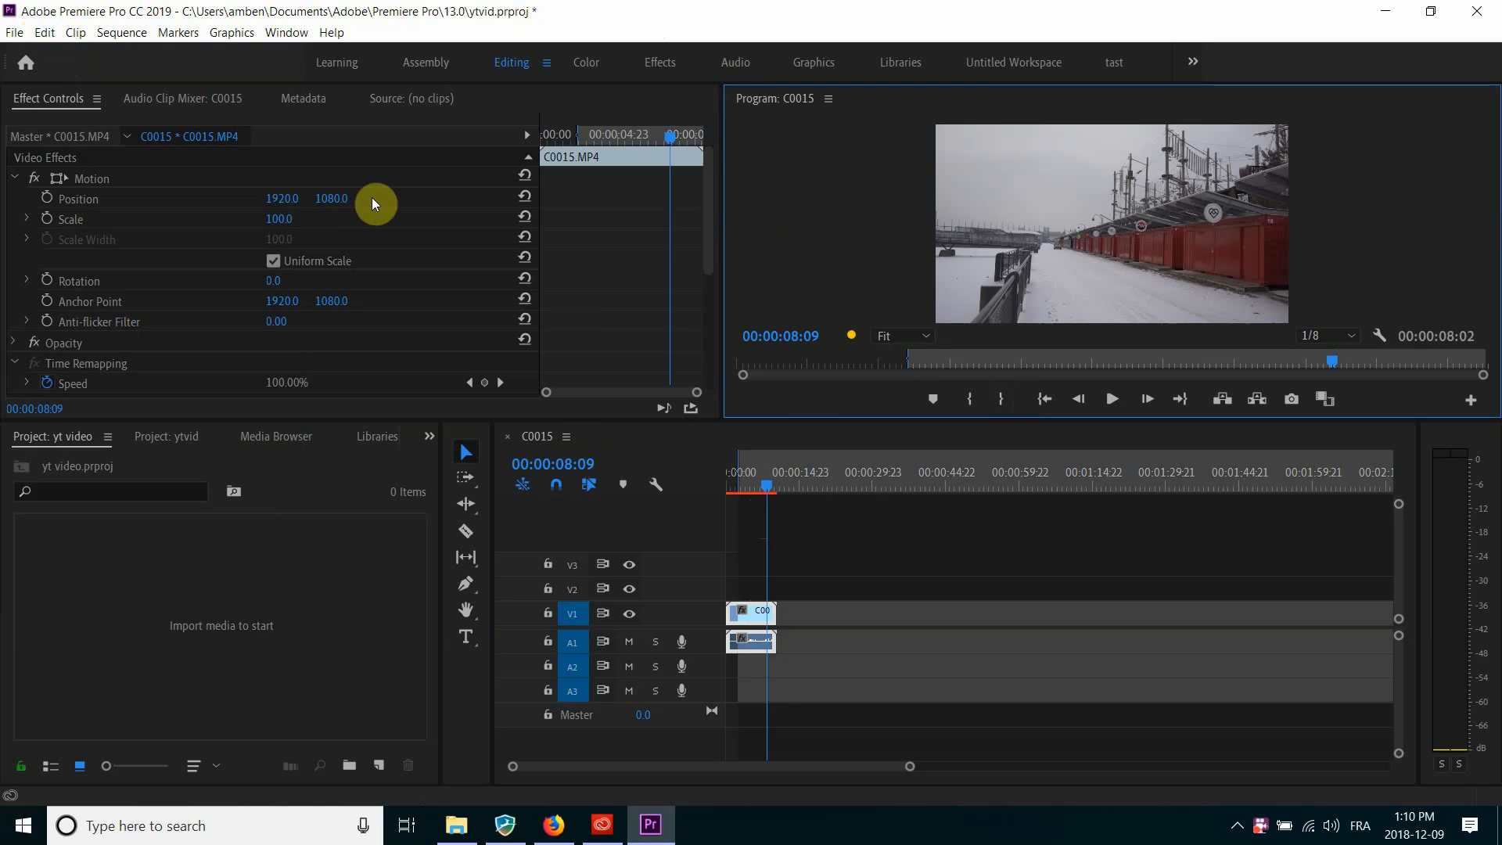
click(45, 34)
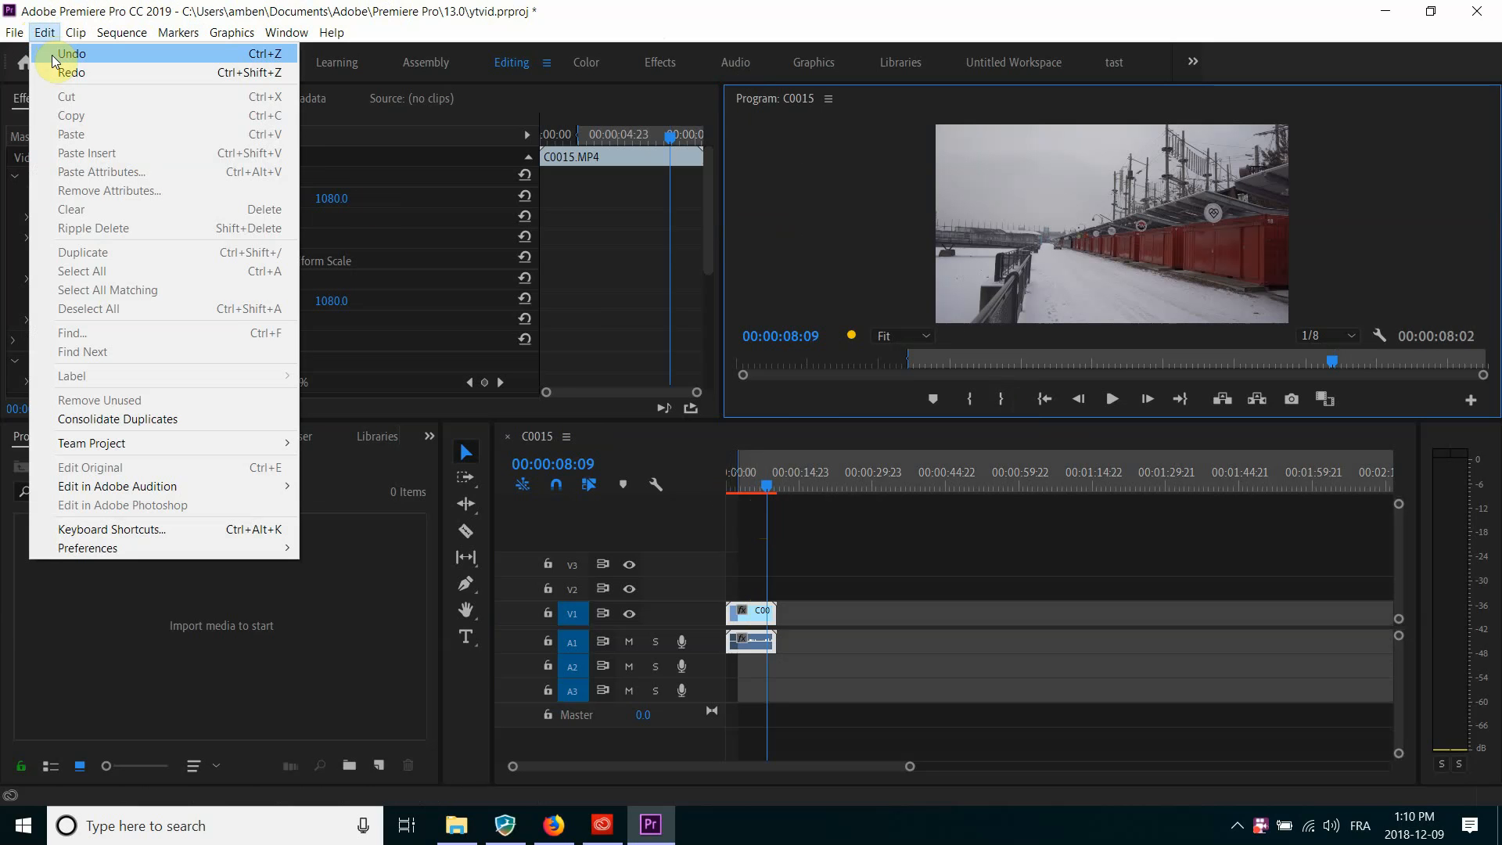
click(55, 56)
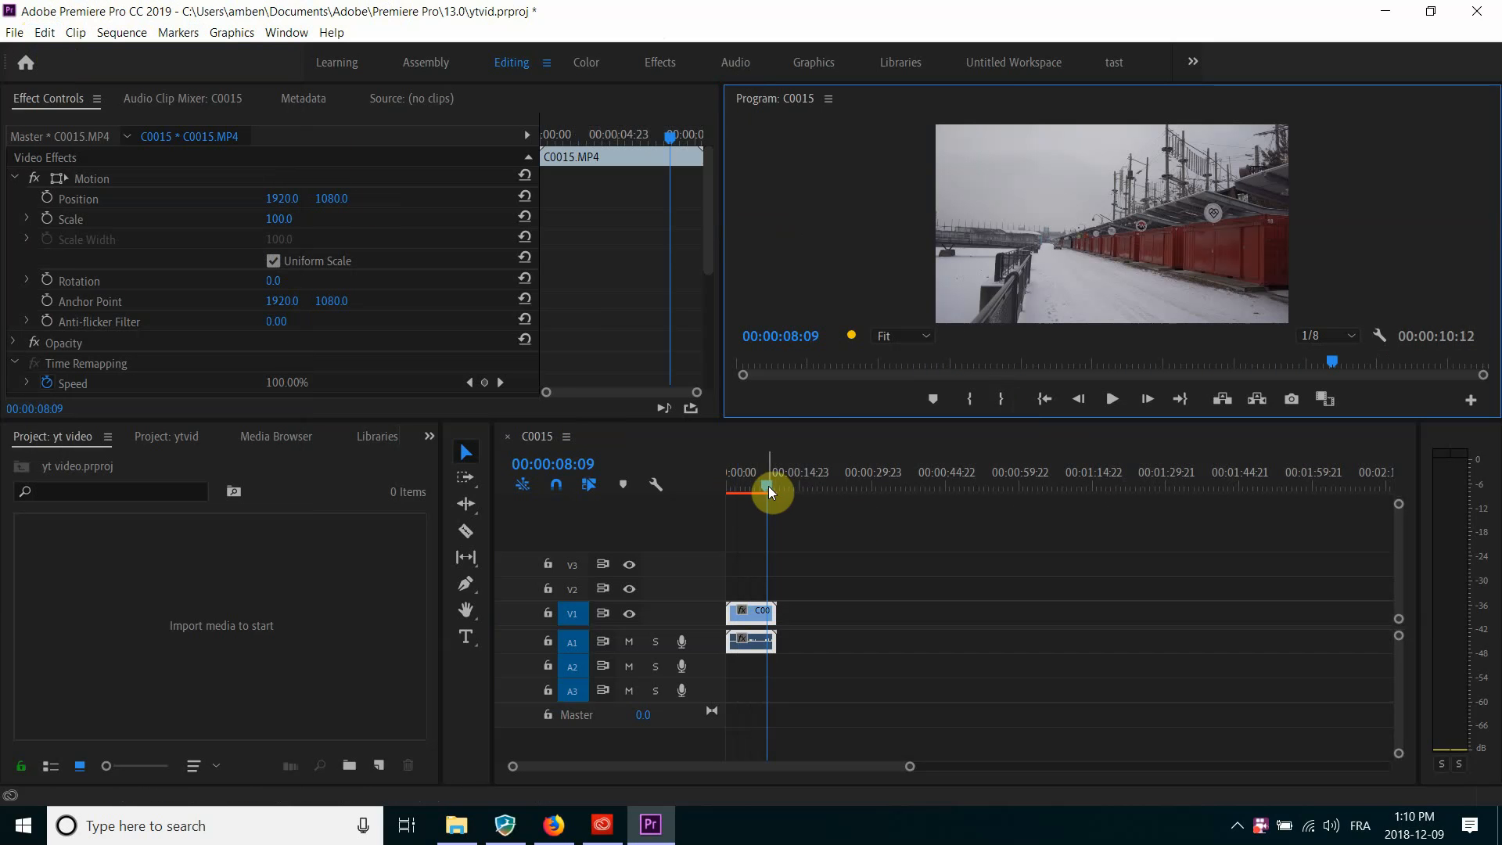
- Move the playhead to 00:00:01:19 and switch to the Effects workspace
drag(767, 482, 734, 480)
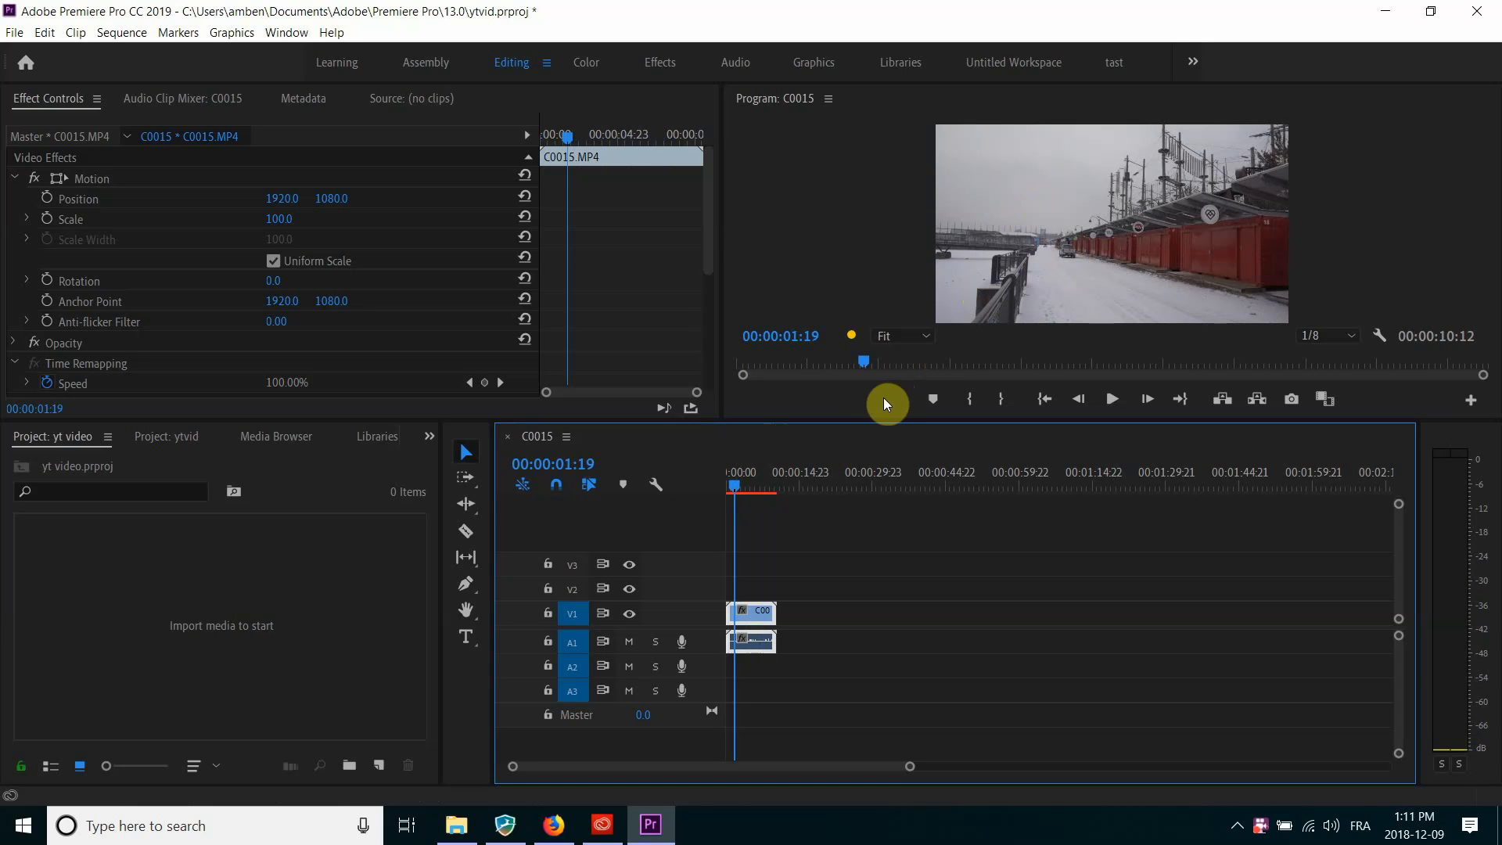
click(659, 64)
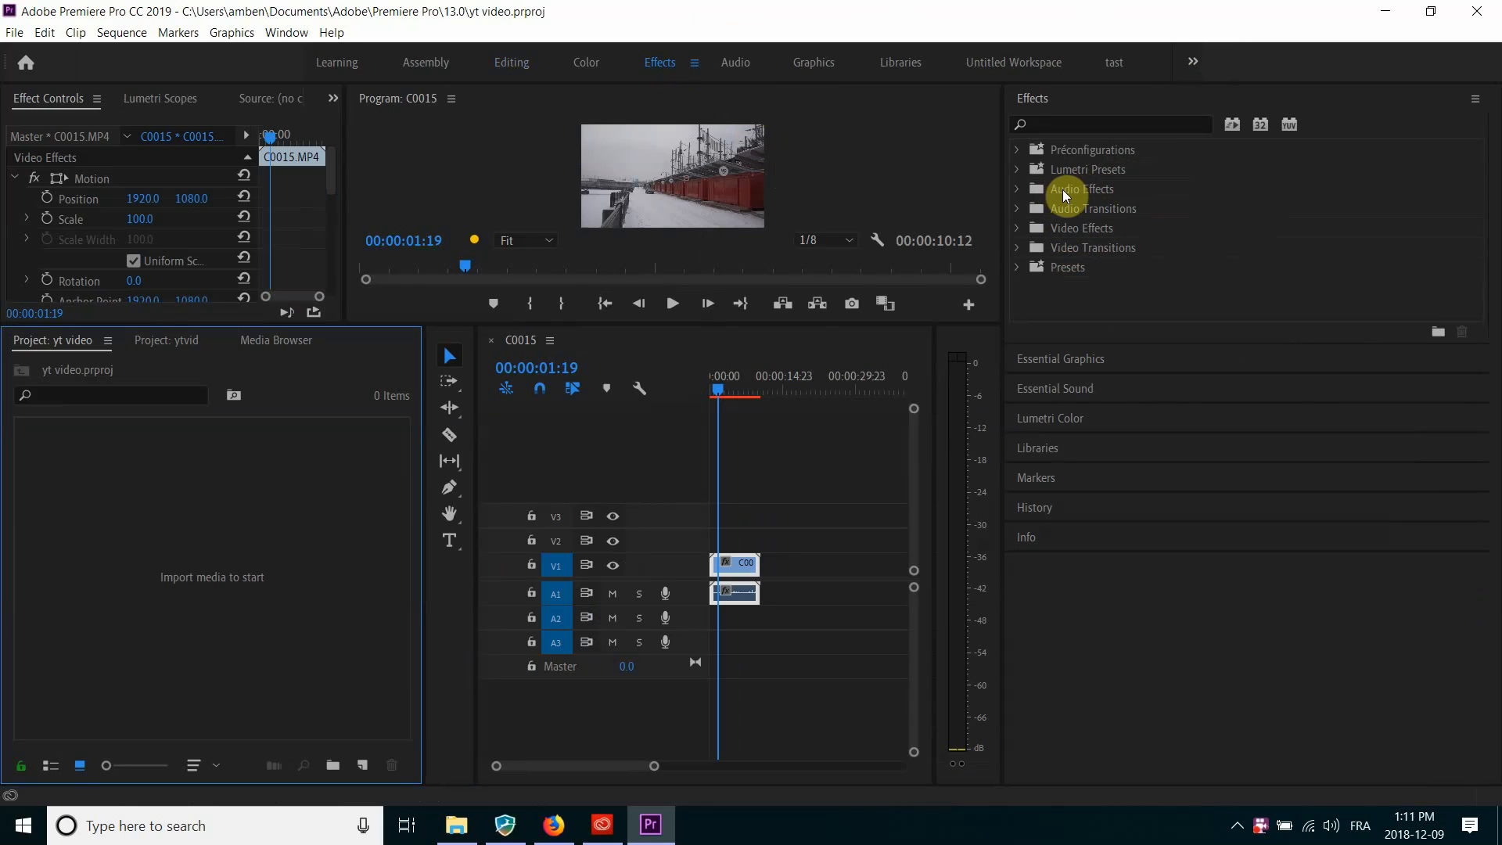
- Examine the contents of the Audio Effects and Video Effects folders, collapsing each folder again
click(1018, 189)
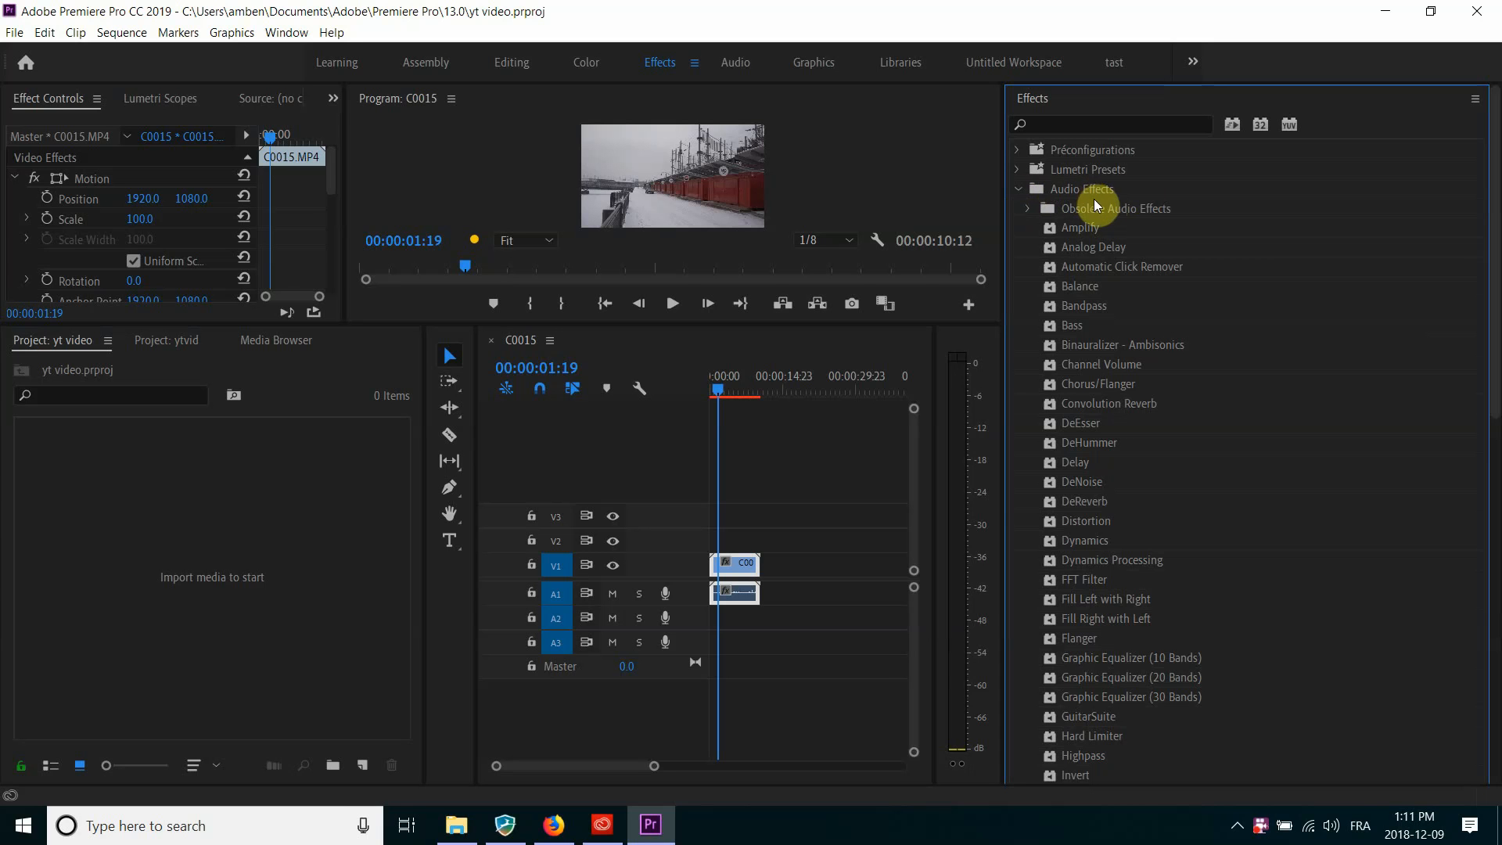
click(1017, 189)
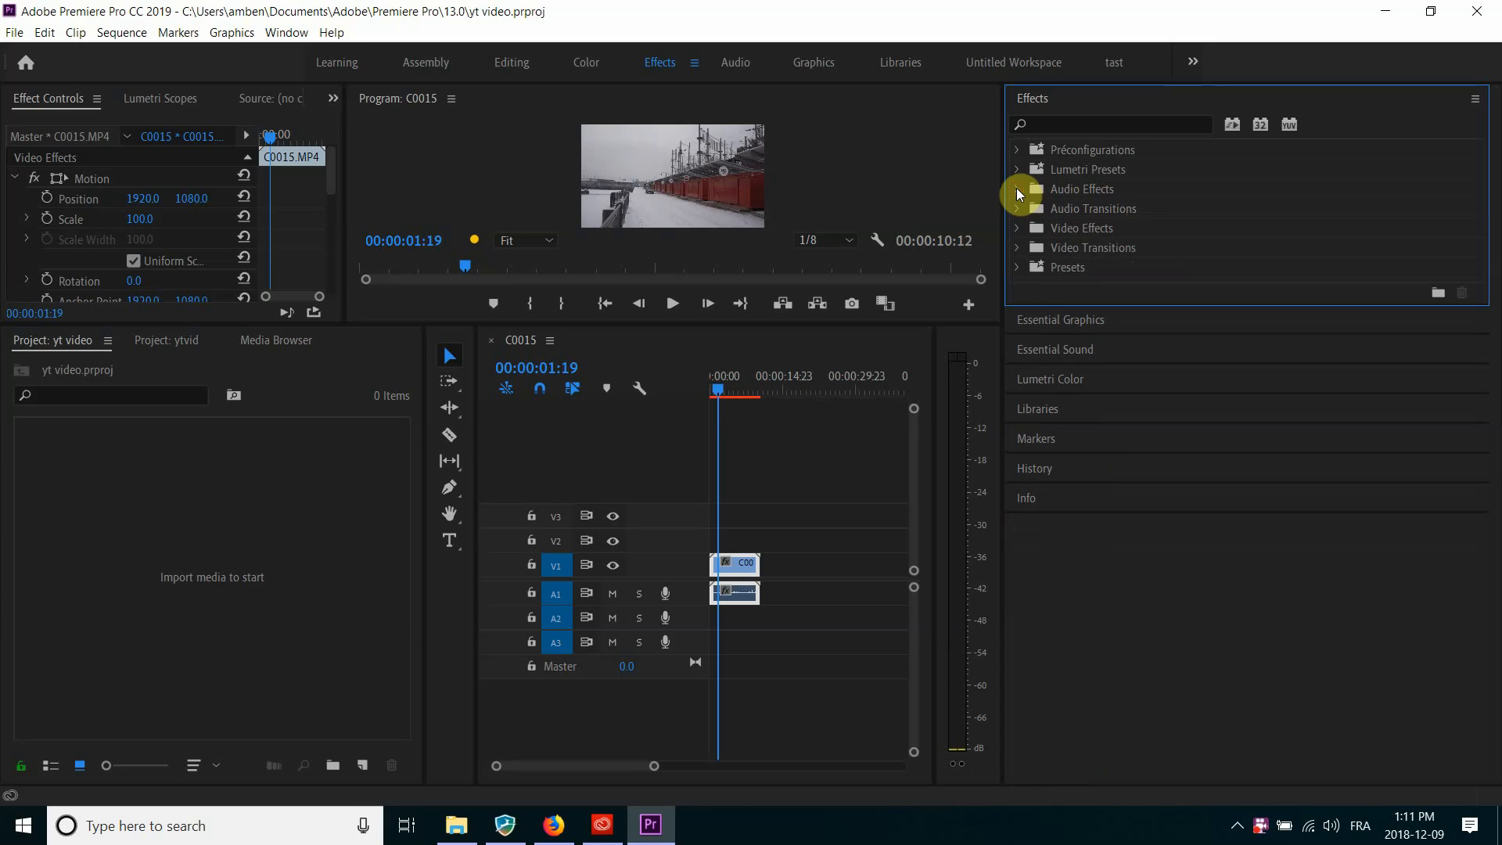
click(1015, 190)
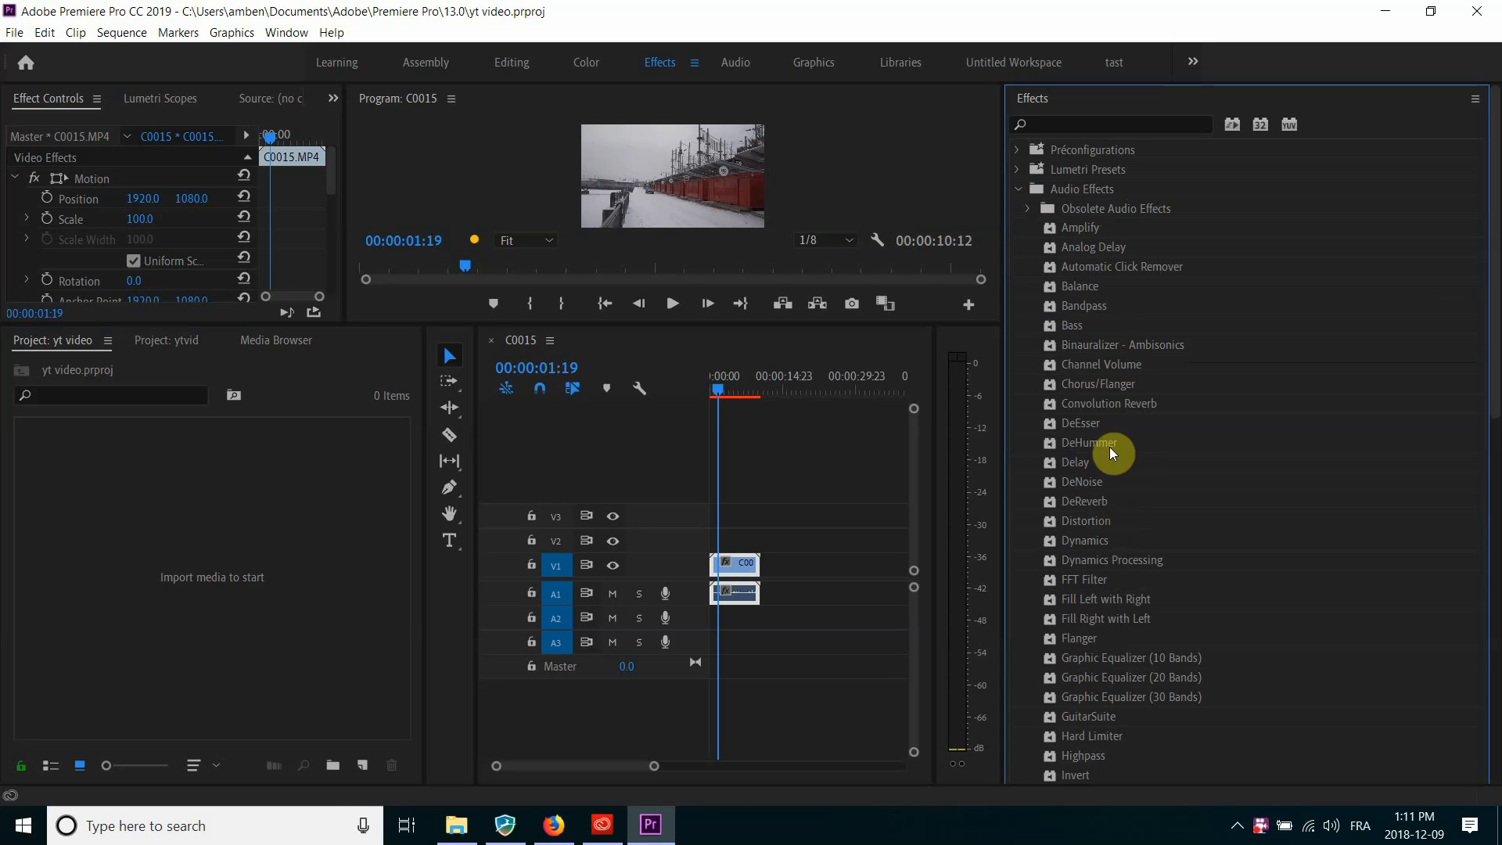
click(1017, 189)
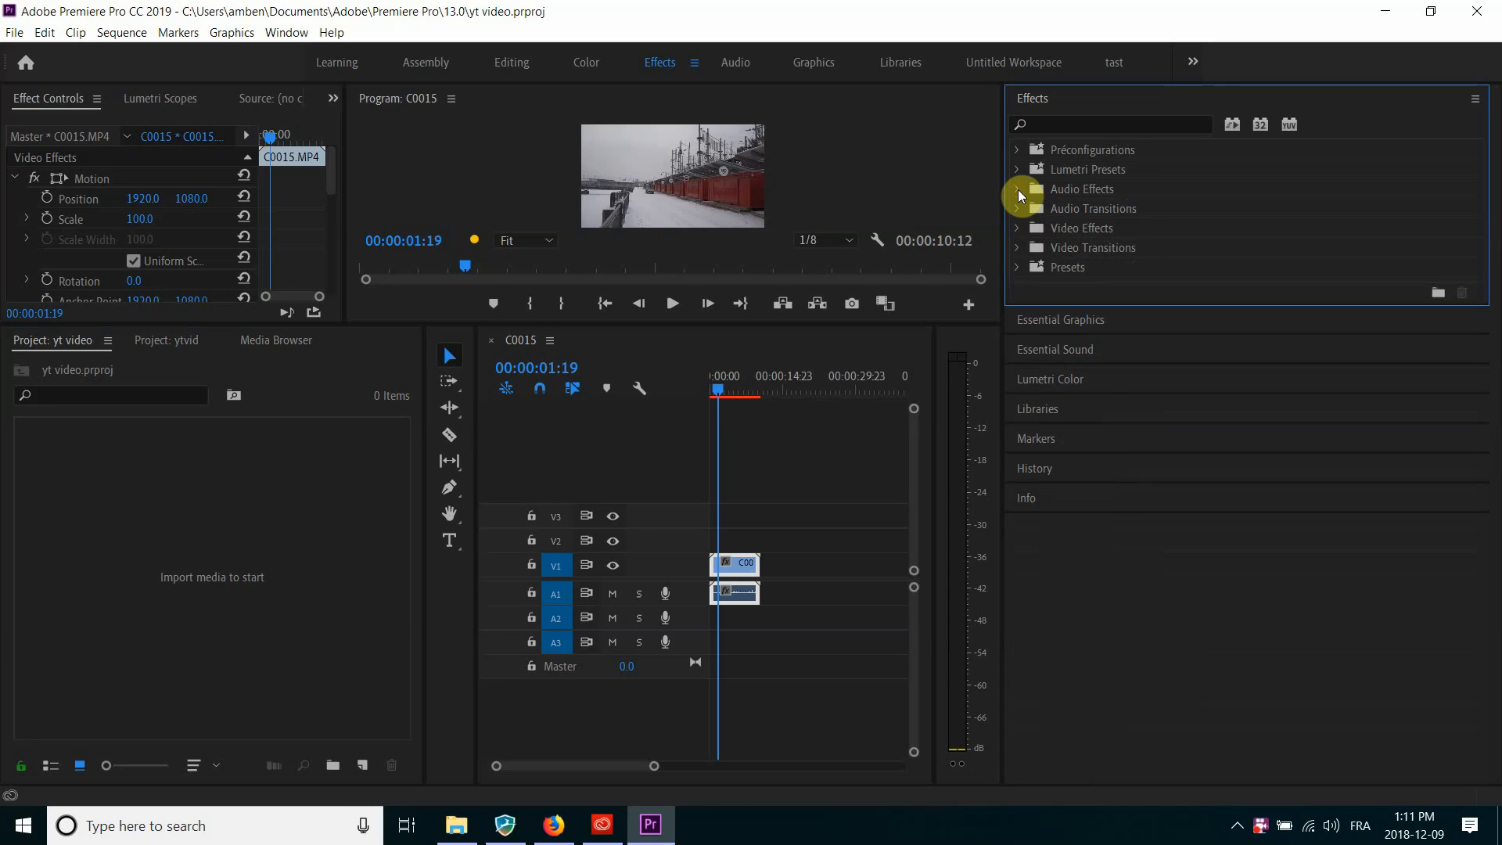
click(1017, 229)
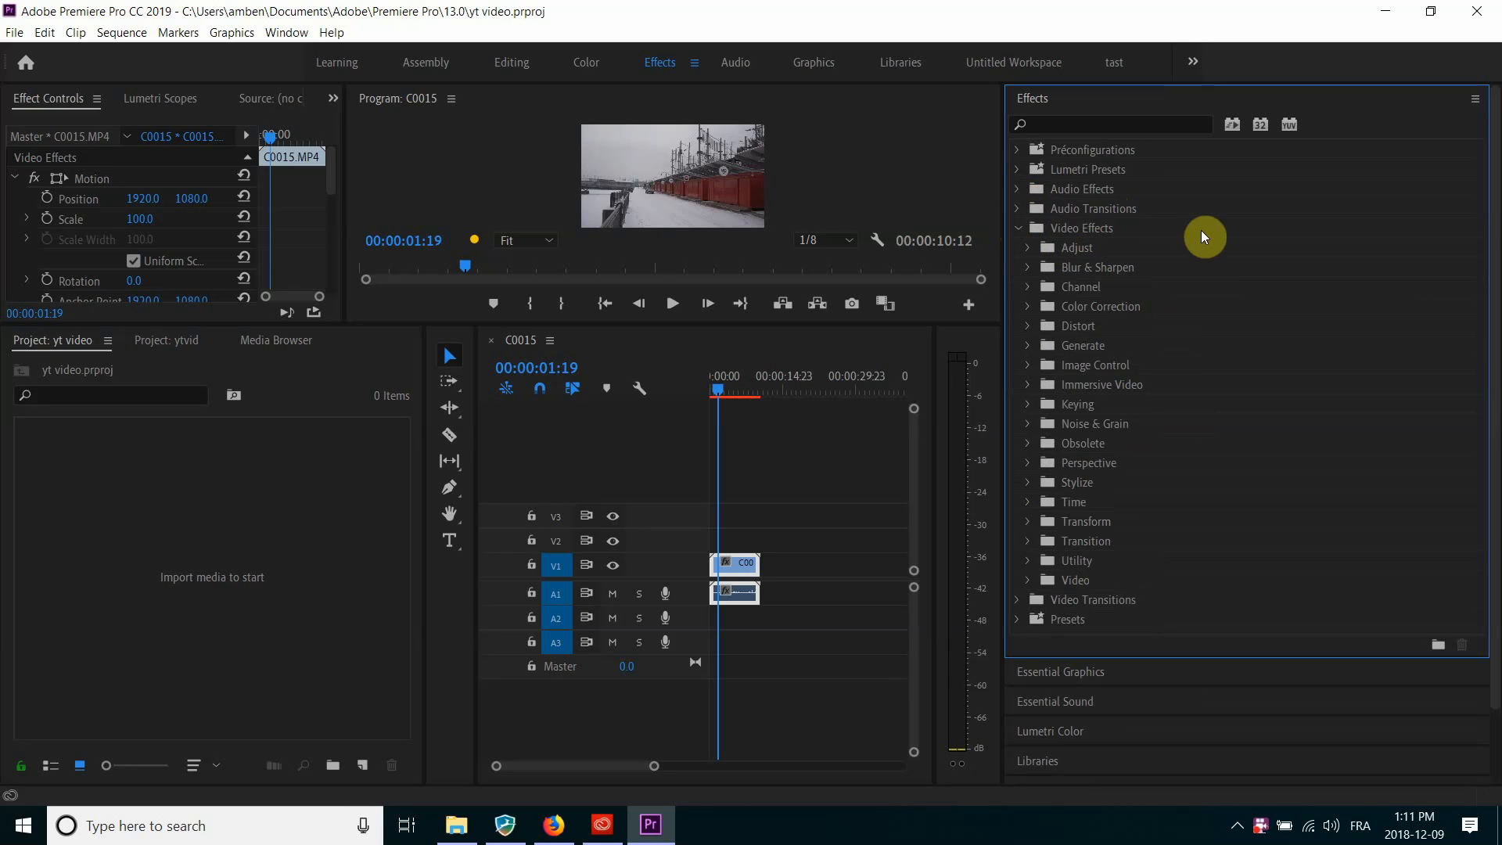
click(1018, 229)
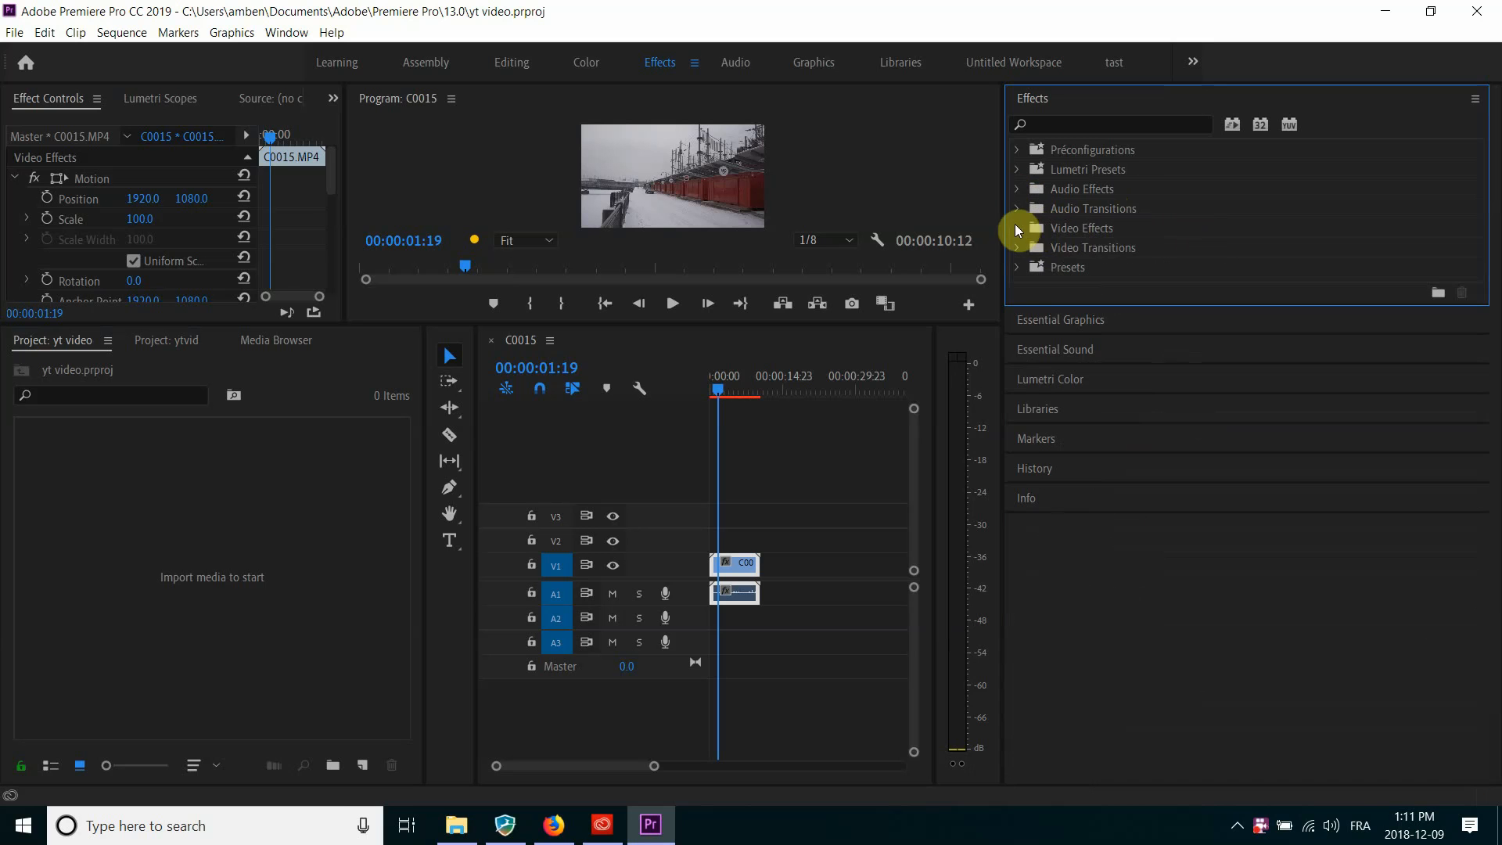
- Apply the Warp Stabilizer effect from the Distort video effects to the V1 clip and check its analysis in an enlarged program monitor
click(1016, 229)
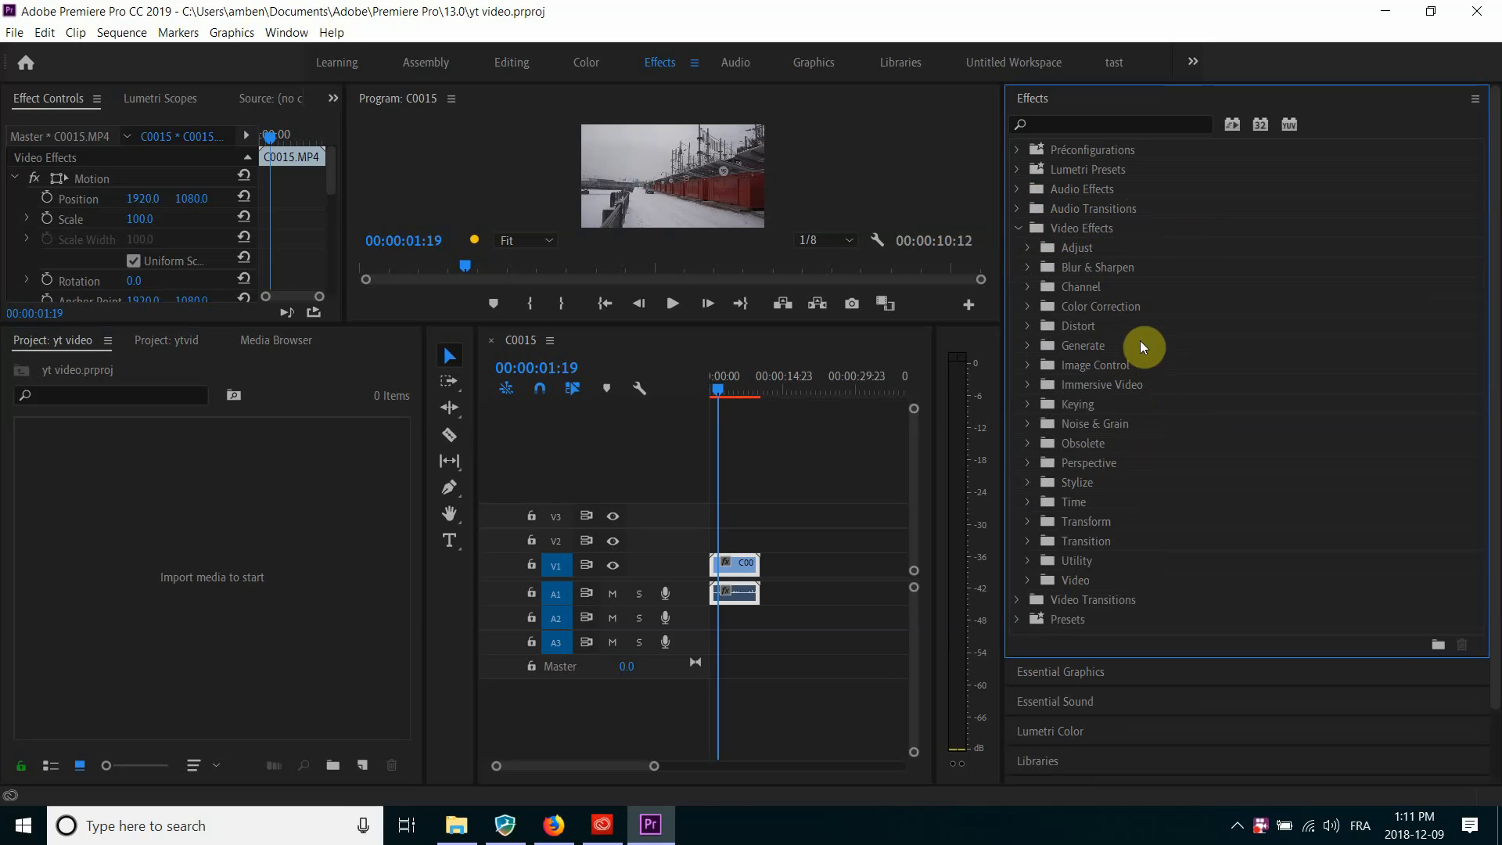
click(1064, 124)
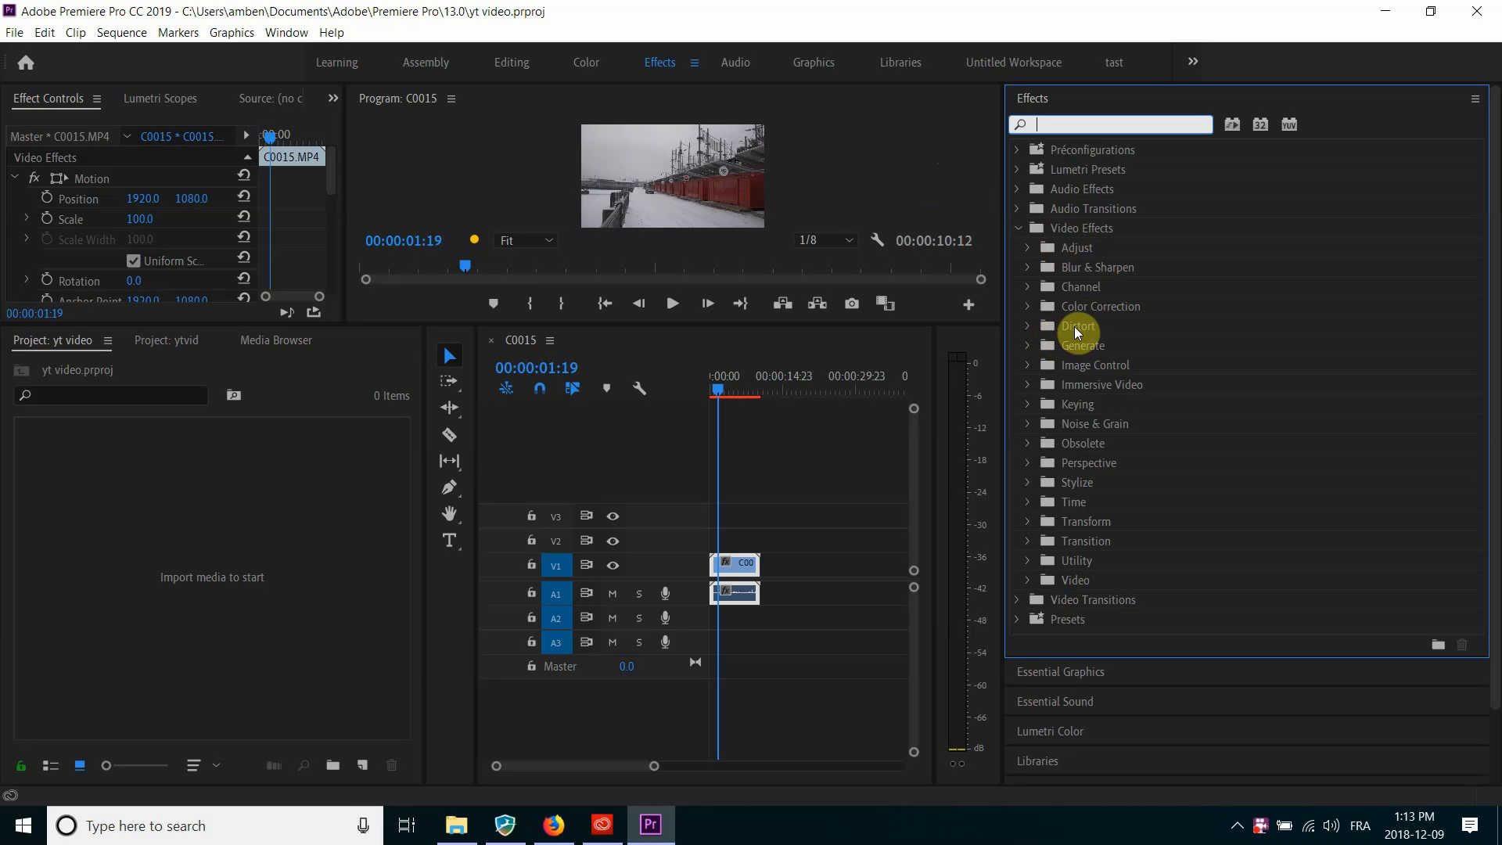
click(1029, 325)
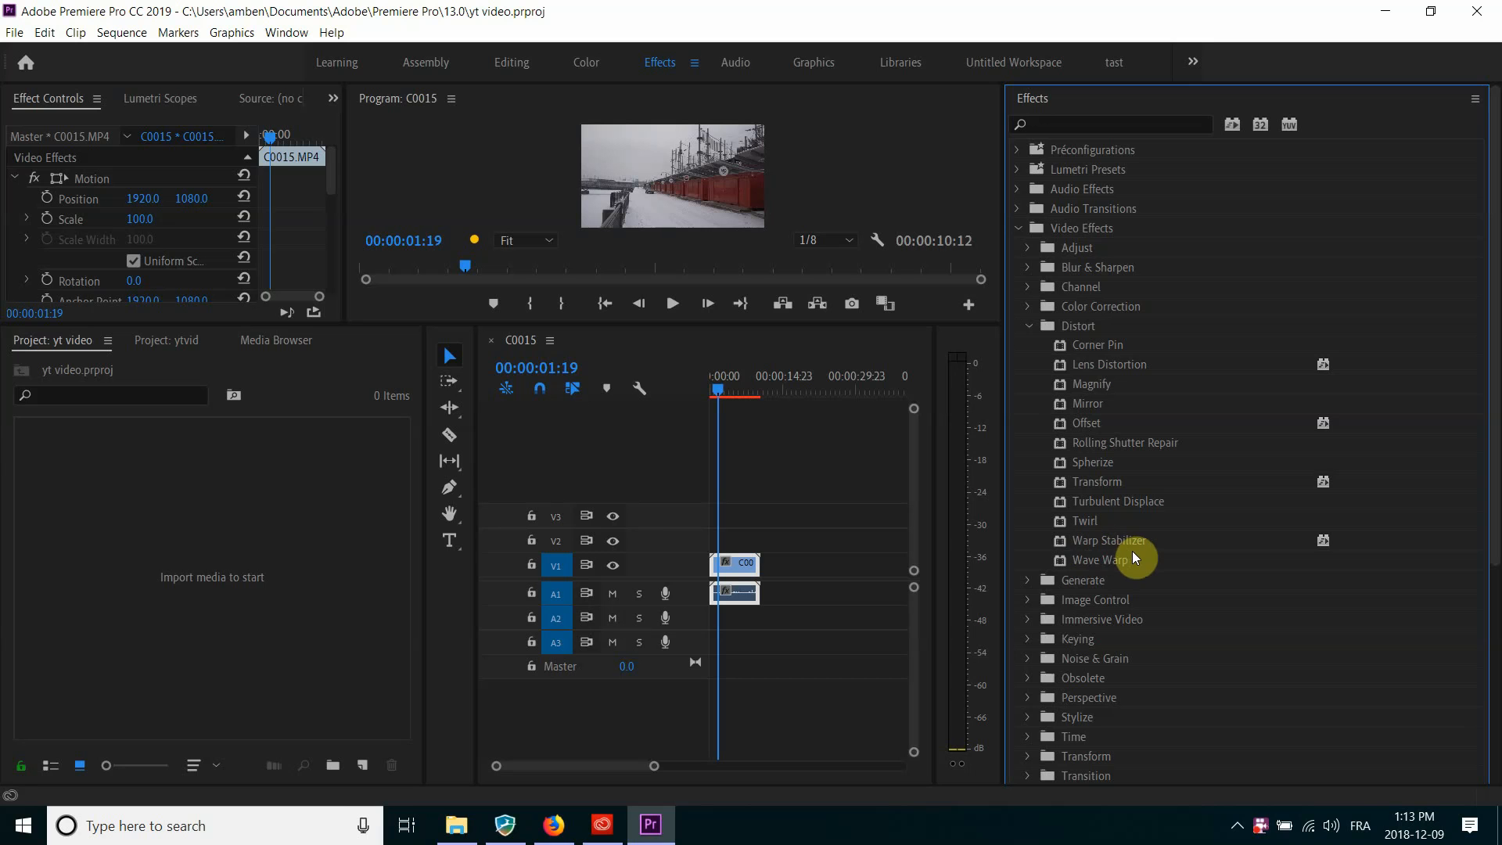
drag(1059, 543, 745, 561)
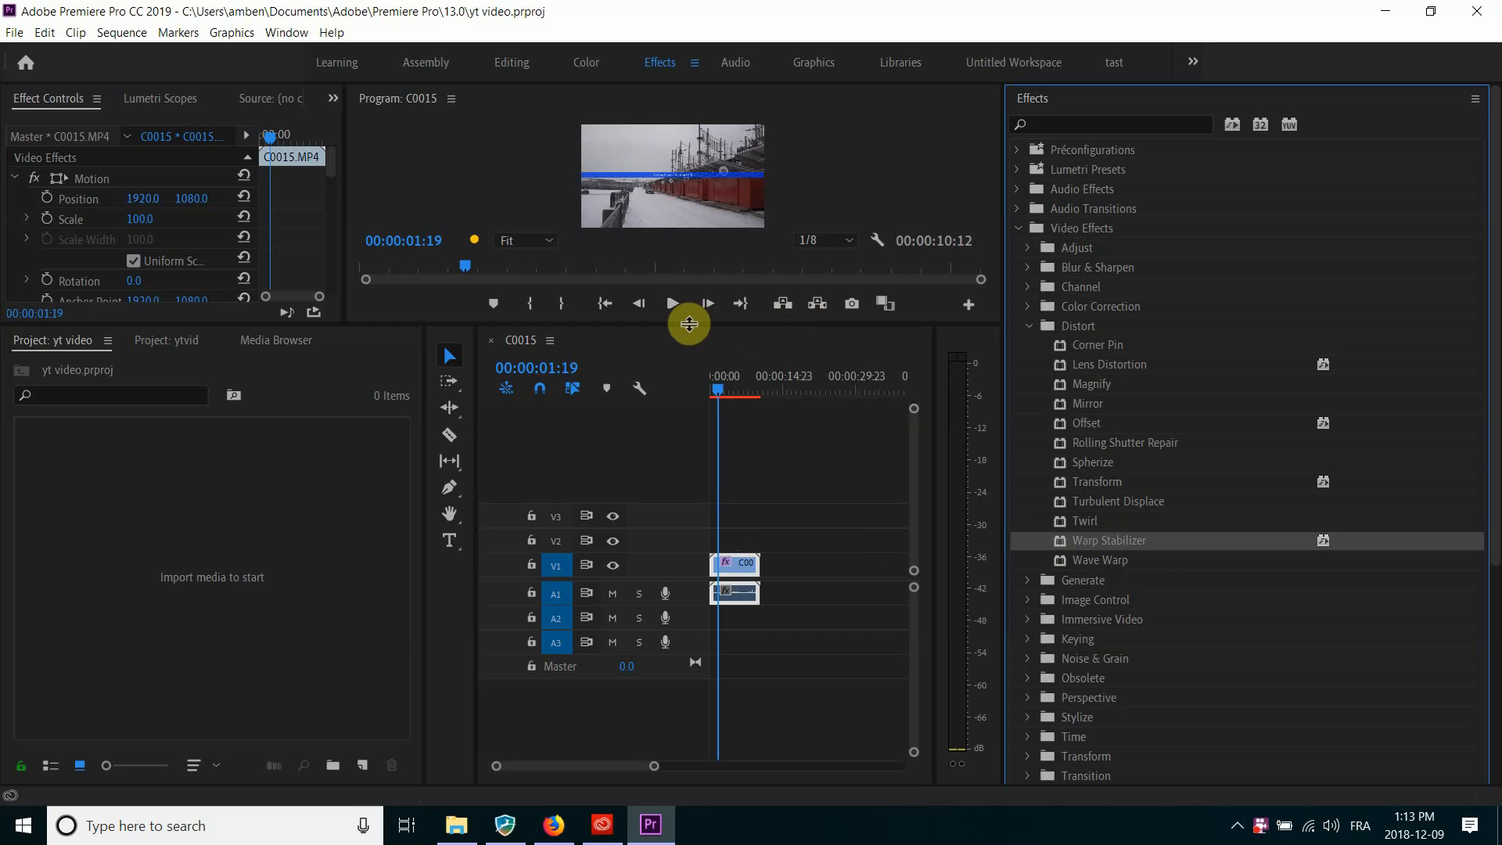
drag(688, 321, 720, 697)
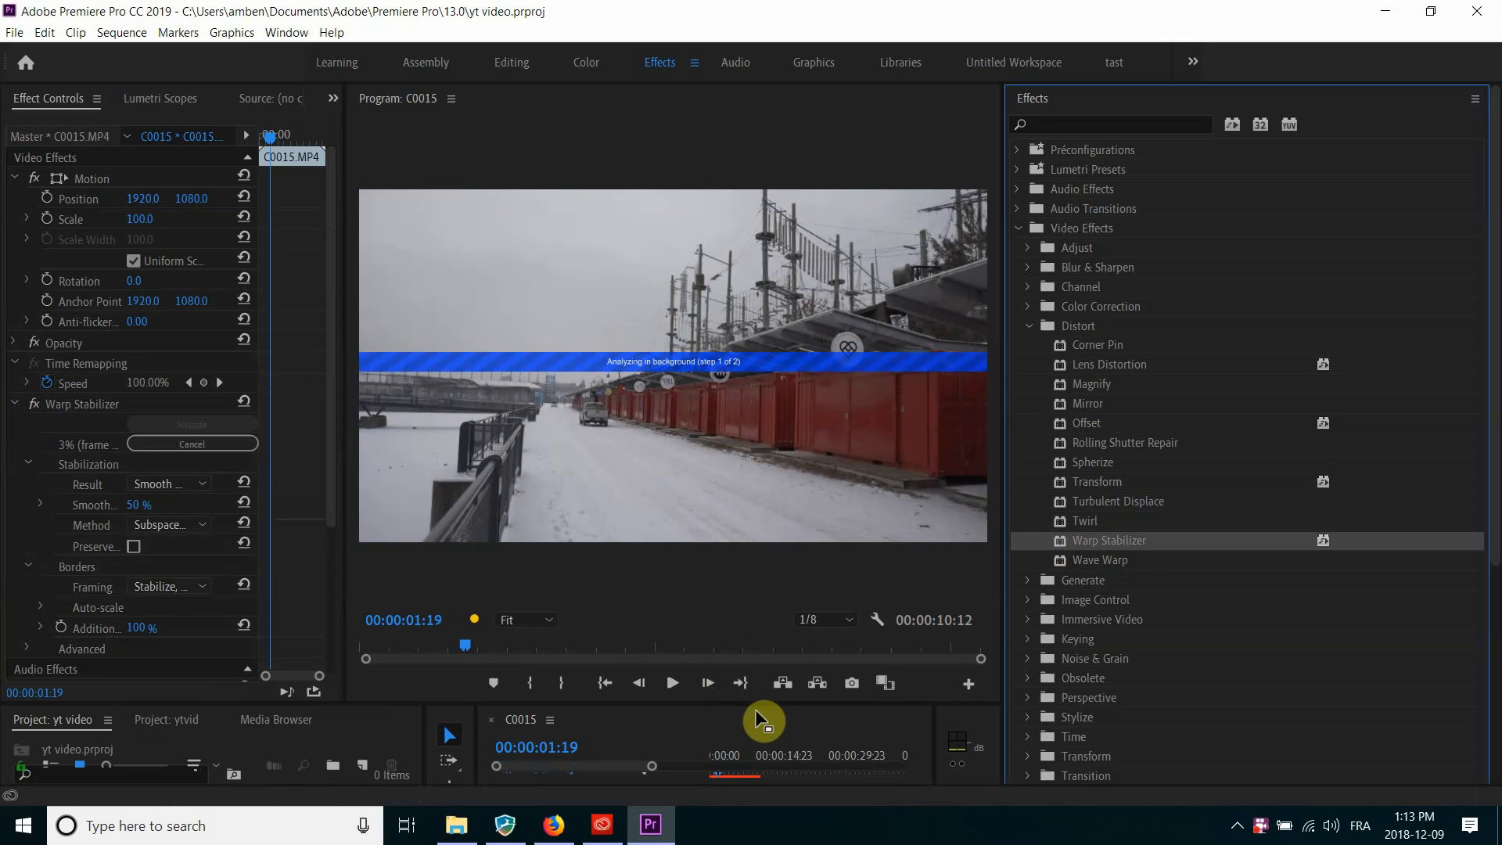
drag(750, 703, 660, 418)
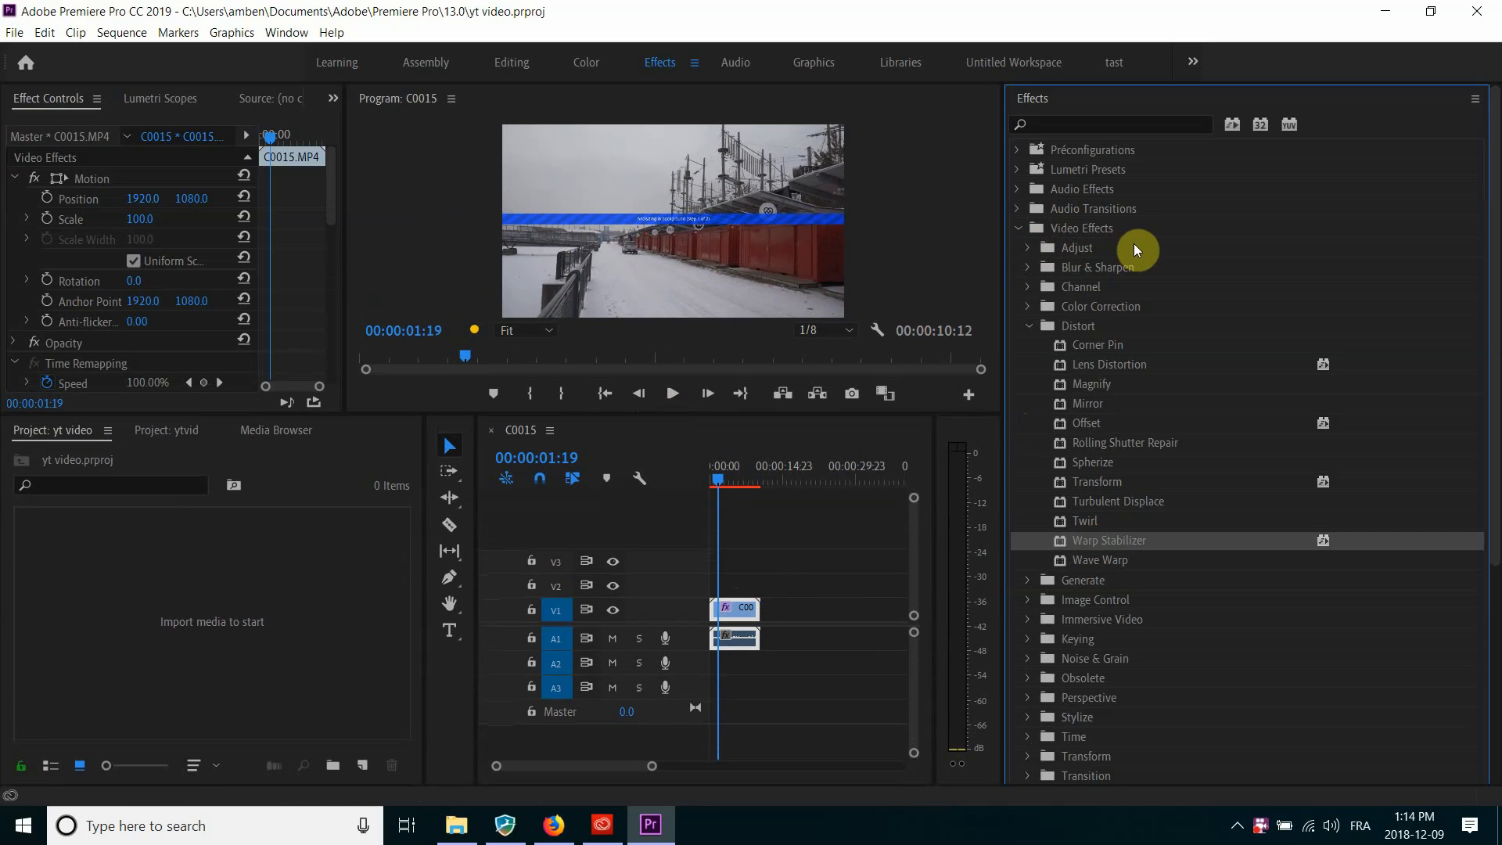
- Apply the DeNoise audio effect to the A1 clip and resize the program monitor to a medium height while checking the stabilizer analysis
click(1019, 190)
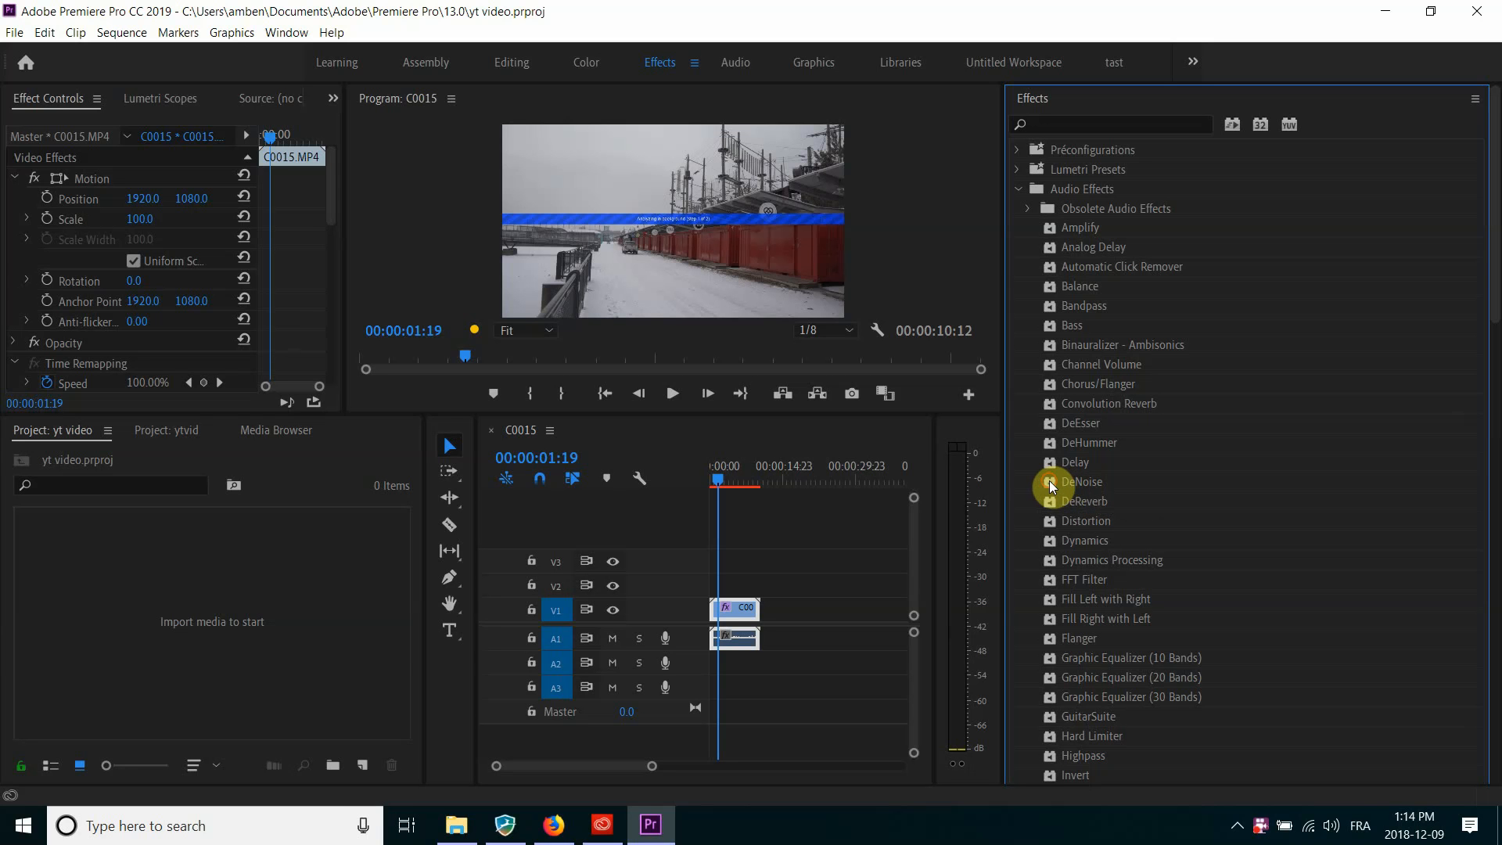
drag(1049, 480, 735, 638)
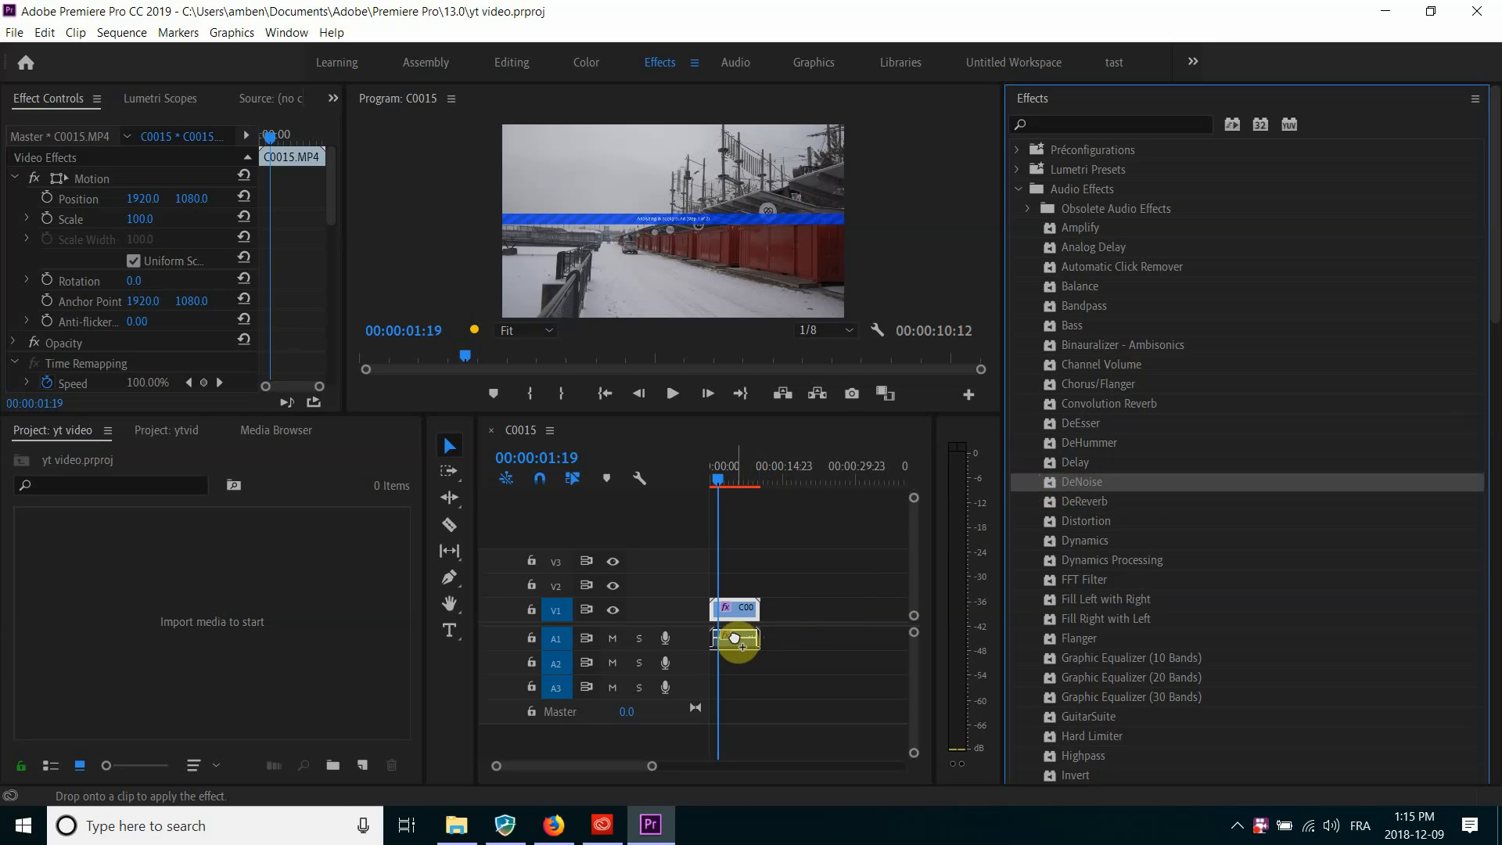
drag(734, 637, 735, 636)
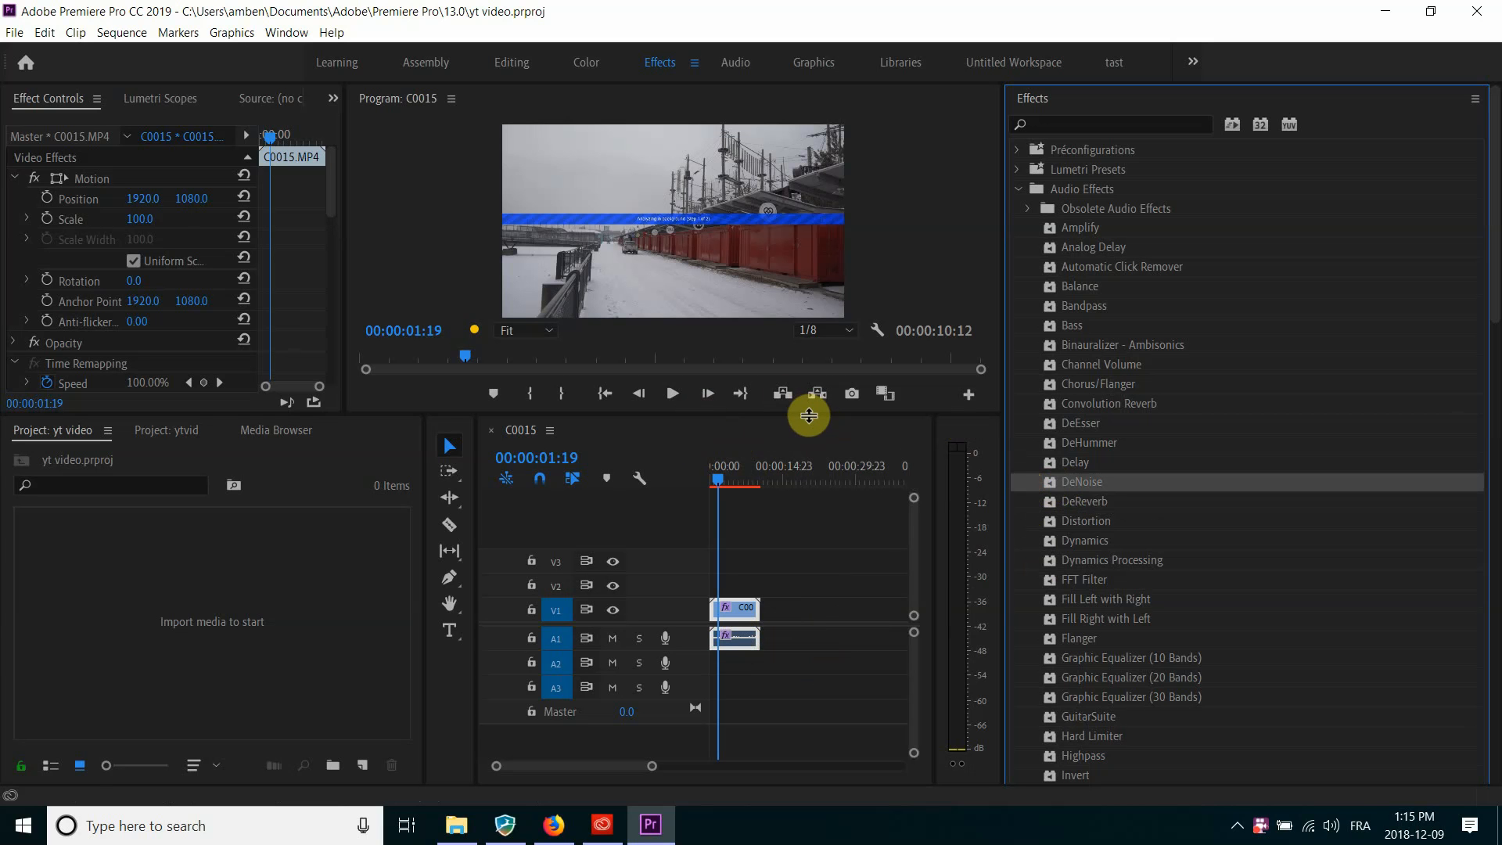
drag(808, 416, 950, 681)
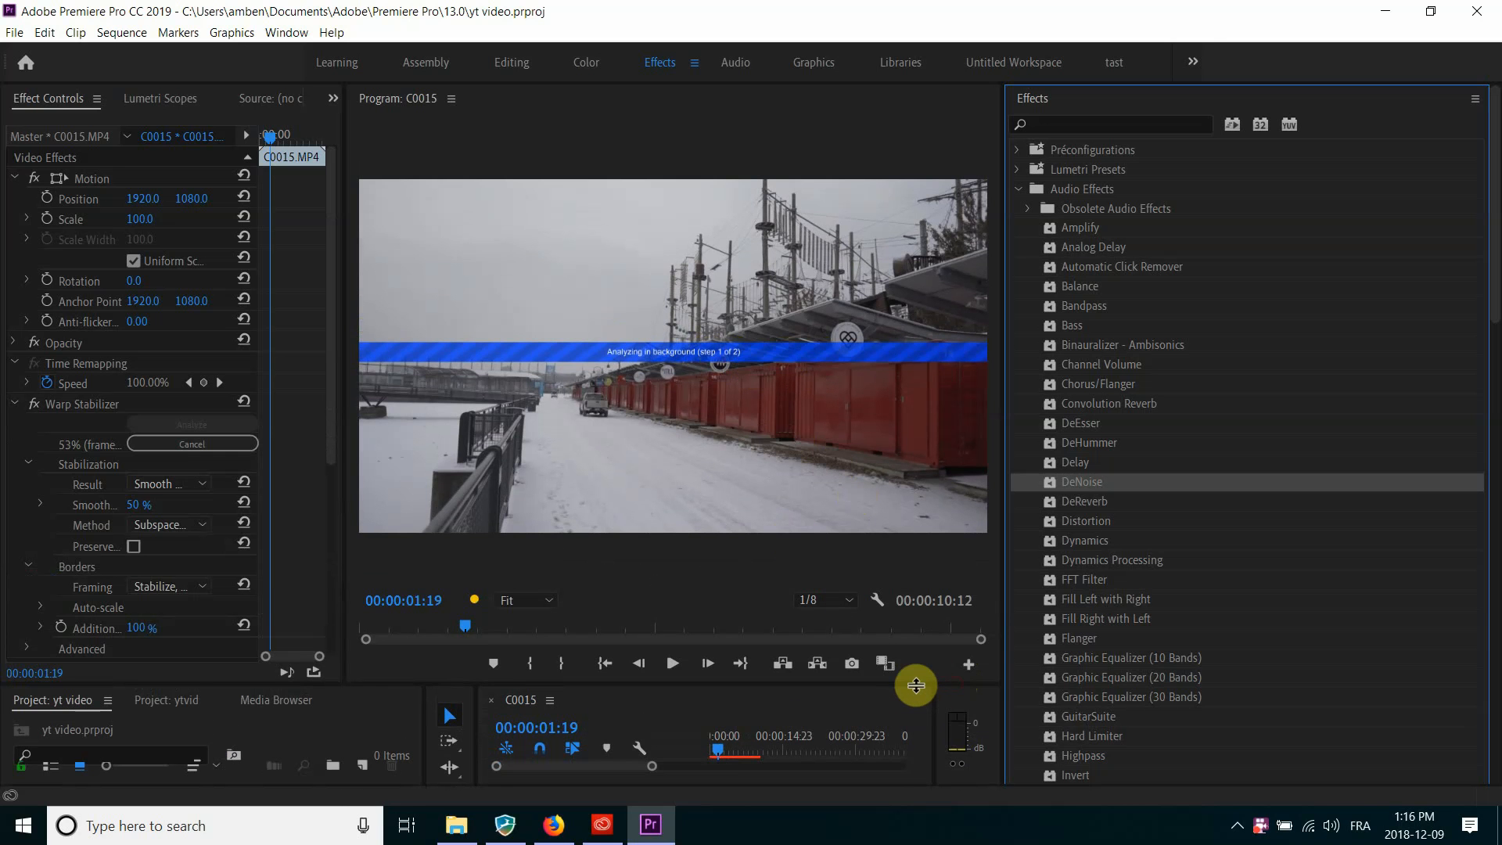
drag(915, 684, 777, 489)
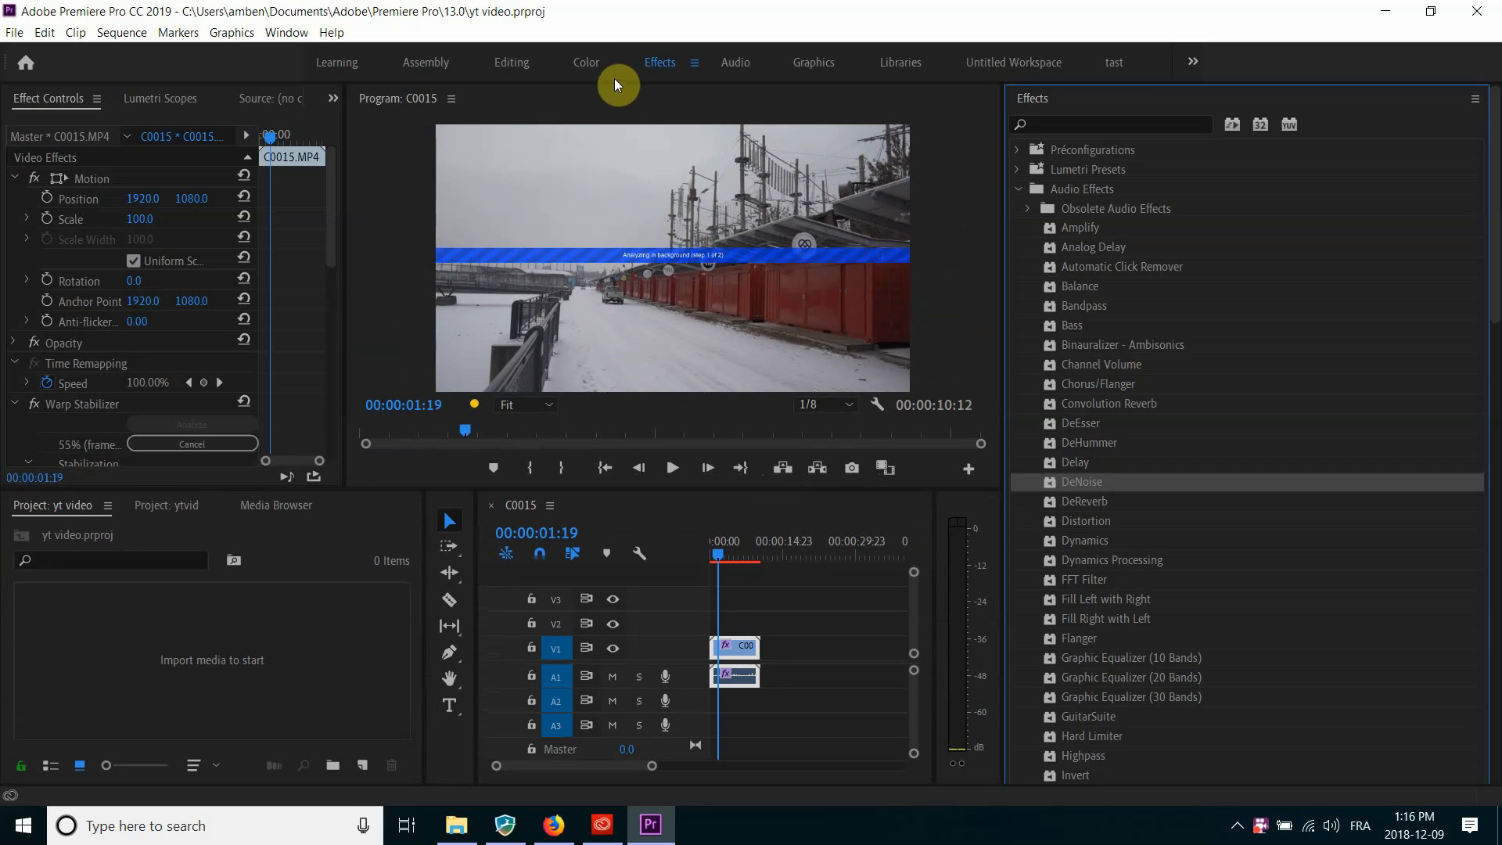
- Switch to the Color workspace and examine the Color Wheels & Match and Curves sections of Lumetri Color
click(587, 64)
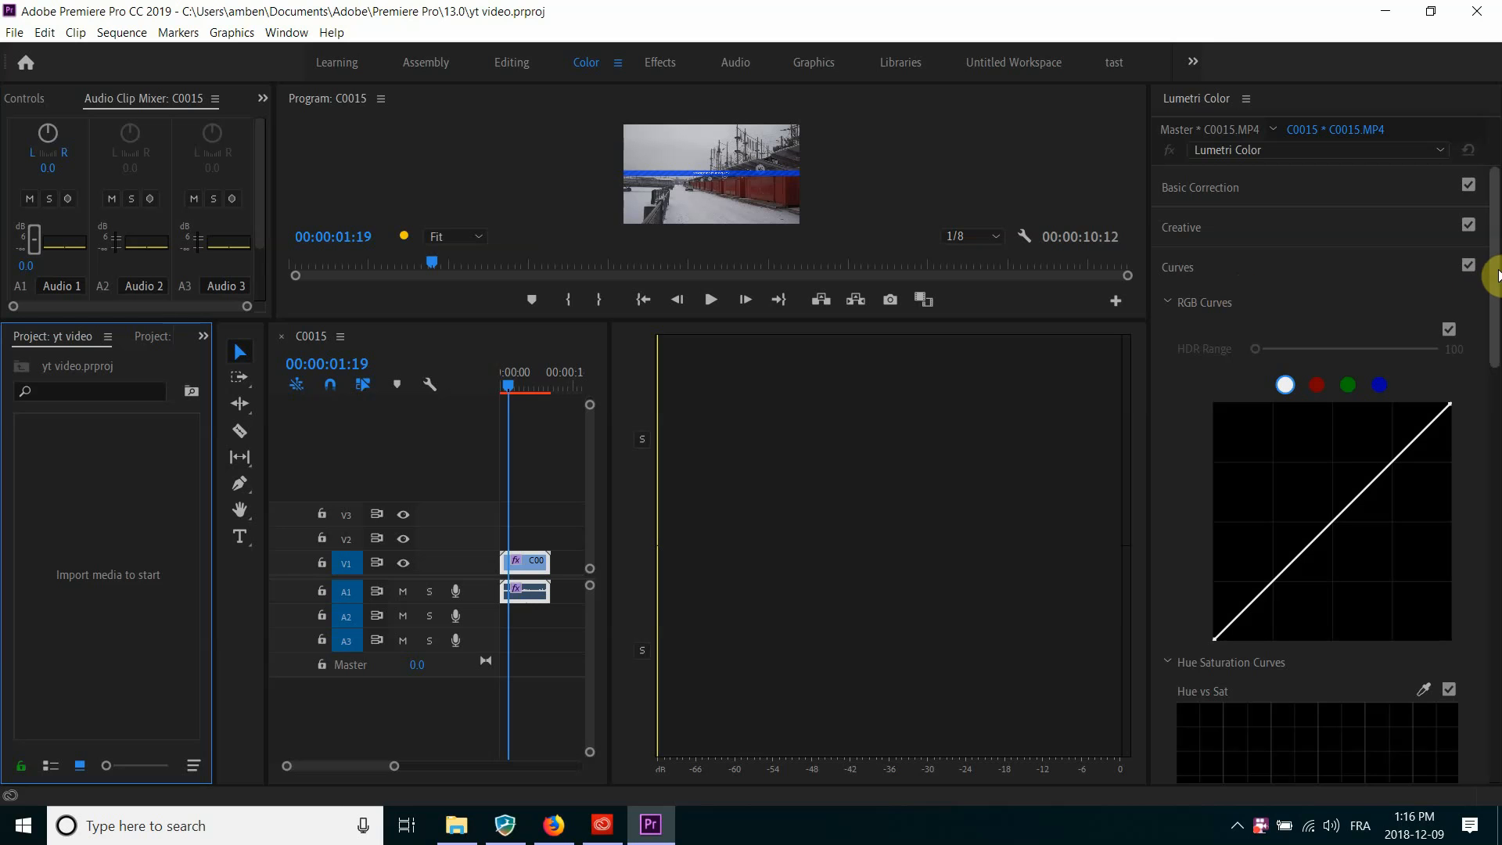
drag(1491, 268, 1494, 694)
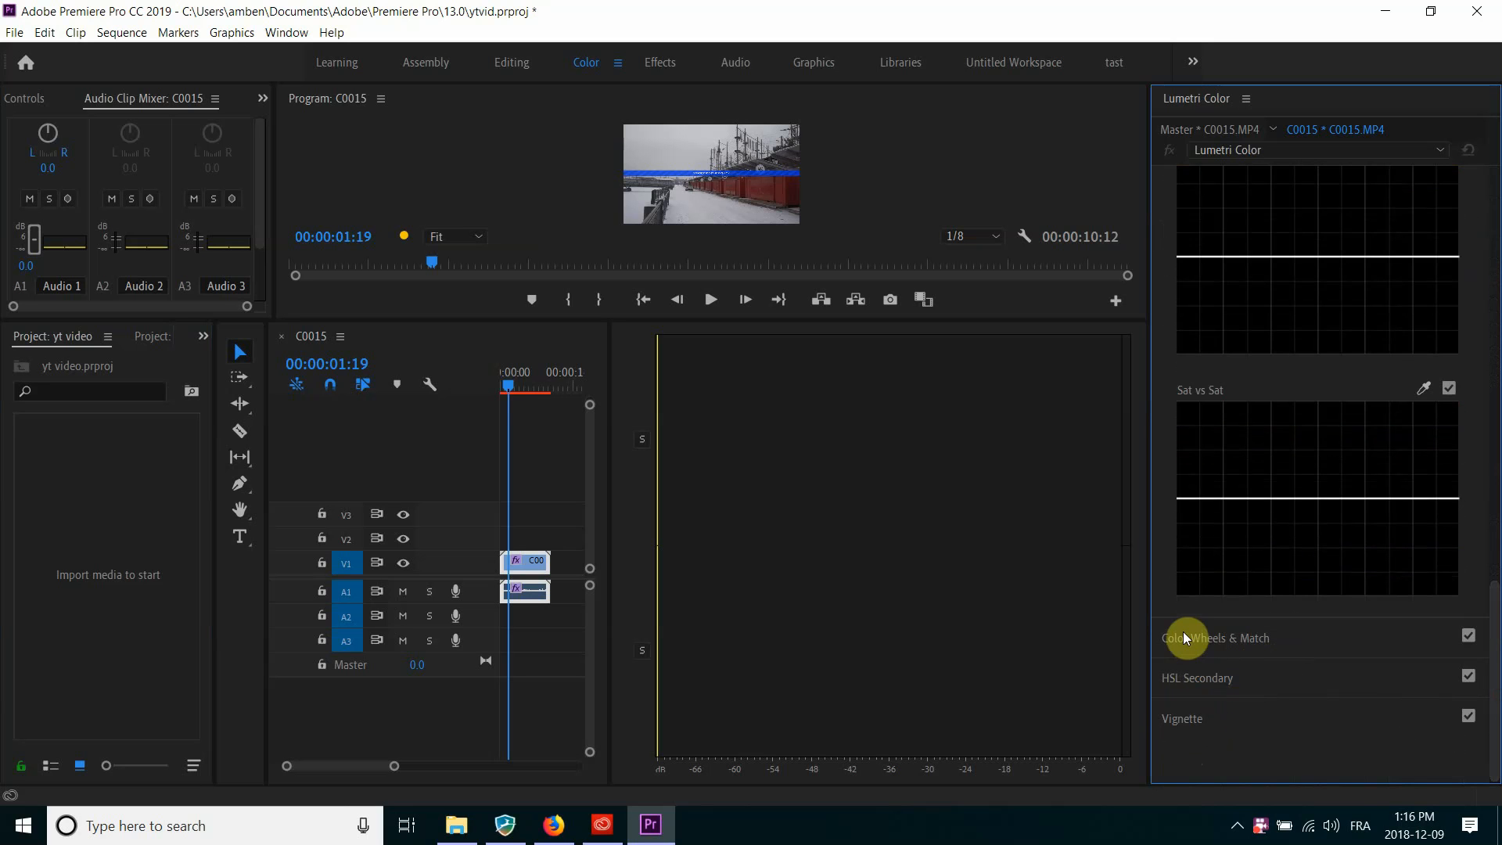
click(1241, 640)
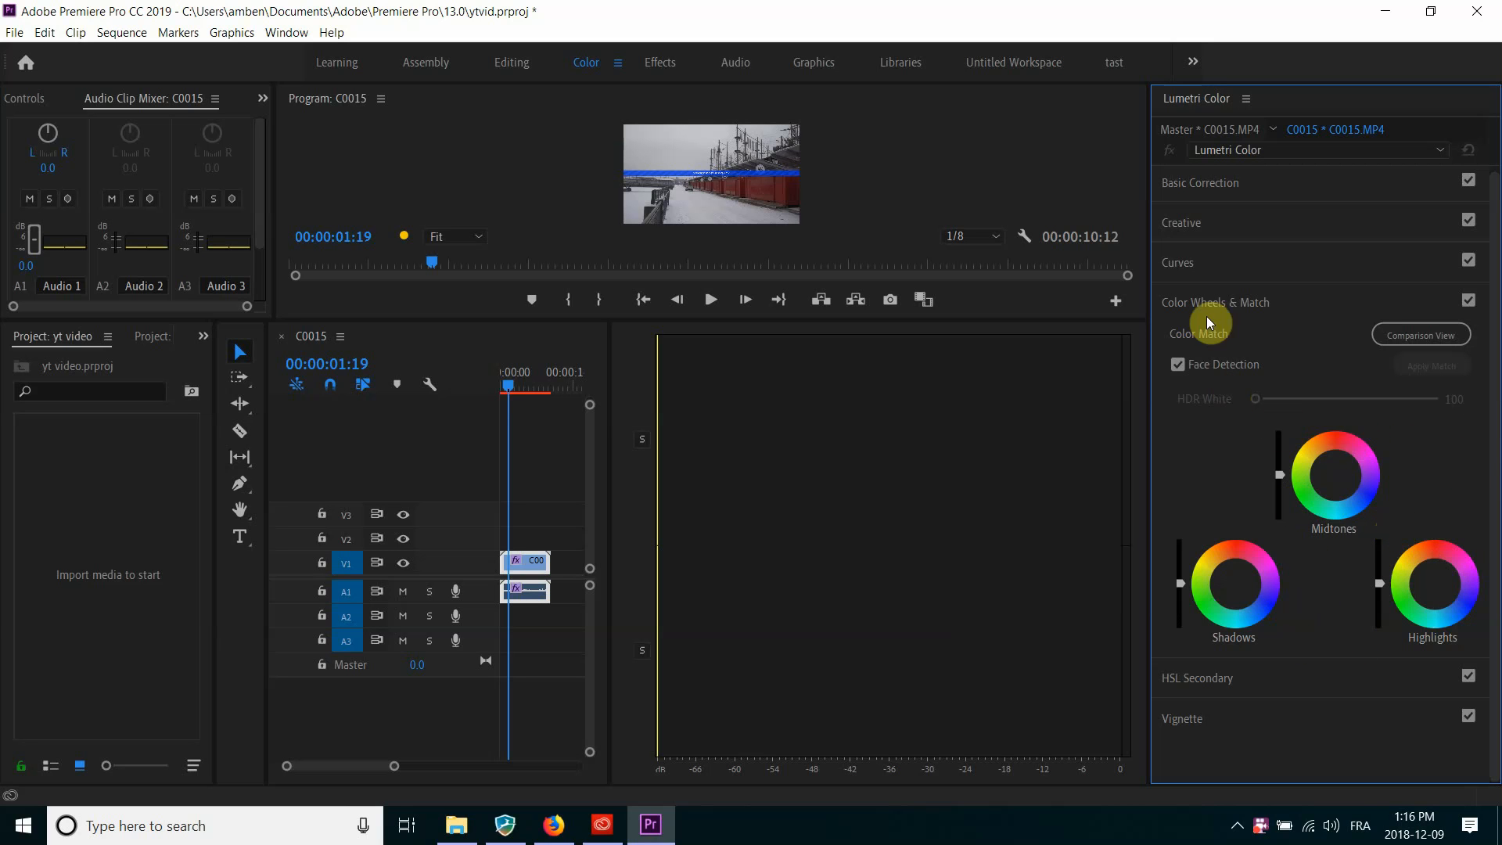
click(1189, 265)
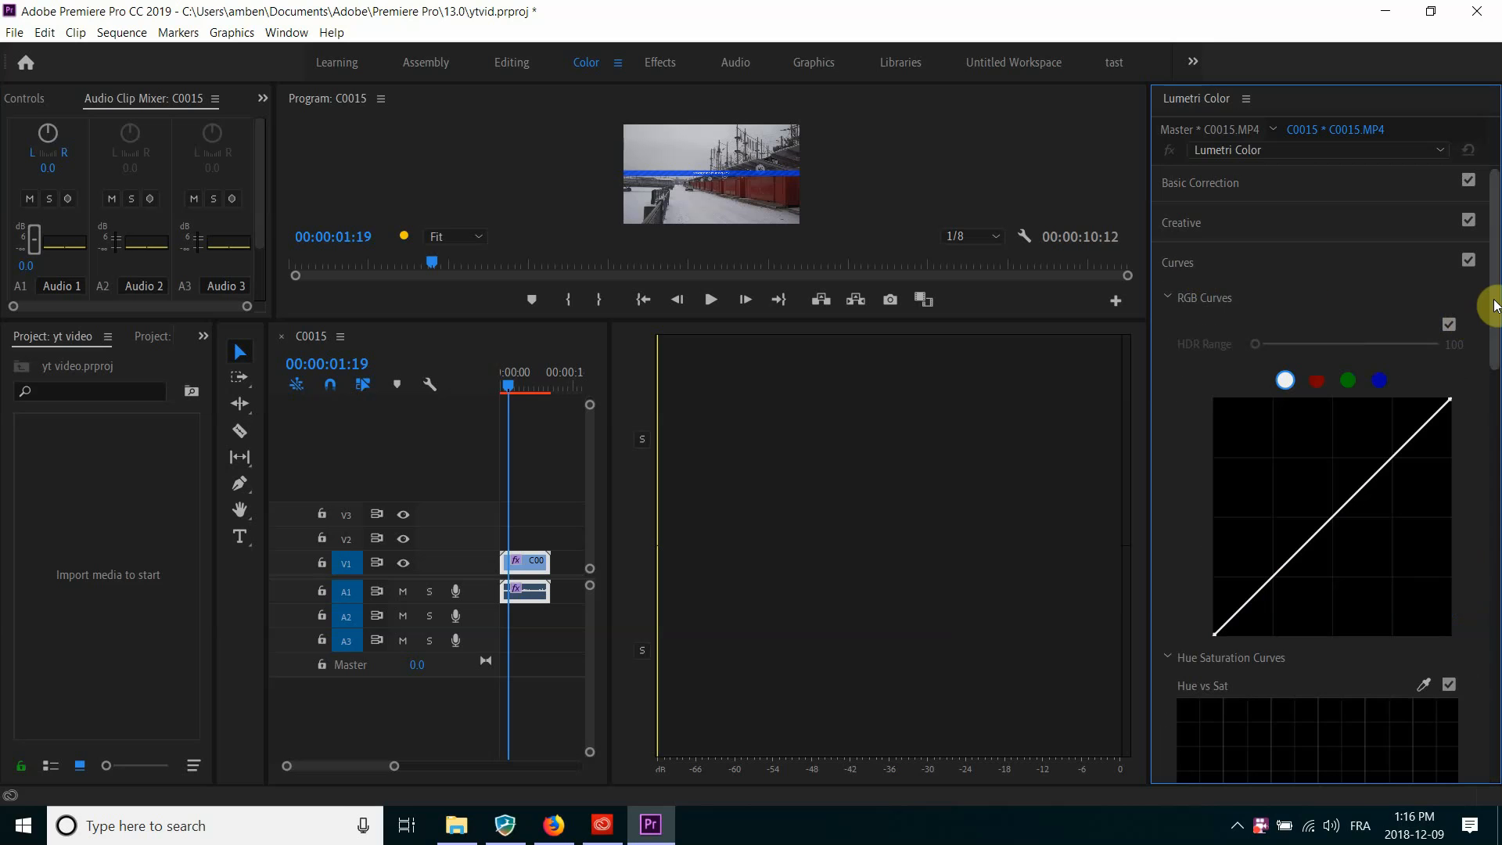
scroll(1492, 360, down, 5)
scroll(1488, 348, up, 3)
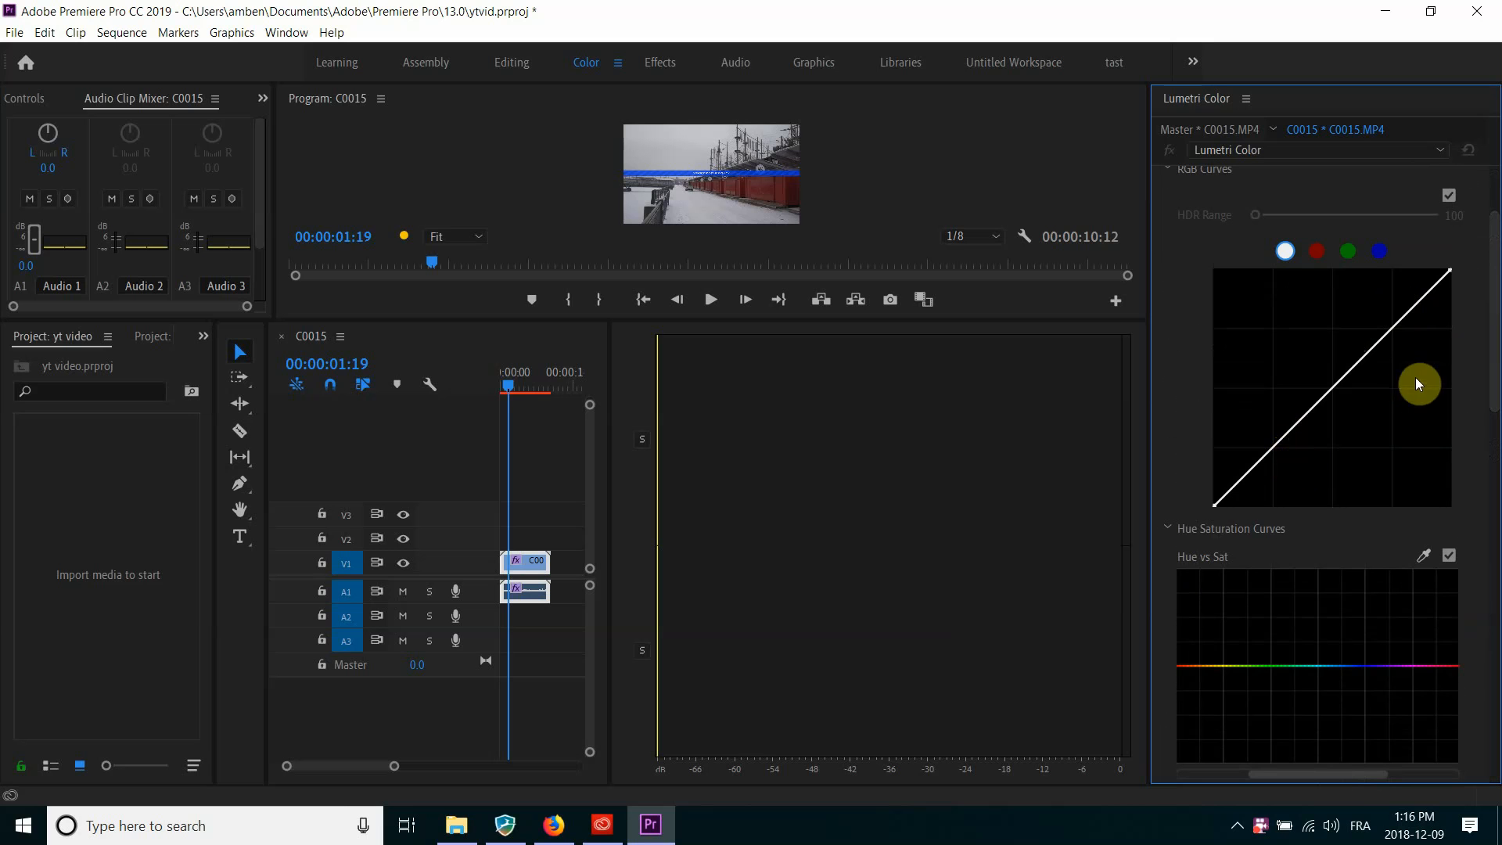
scroll(1491, 352, up, 3)
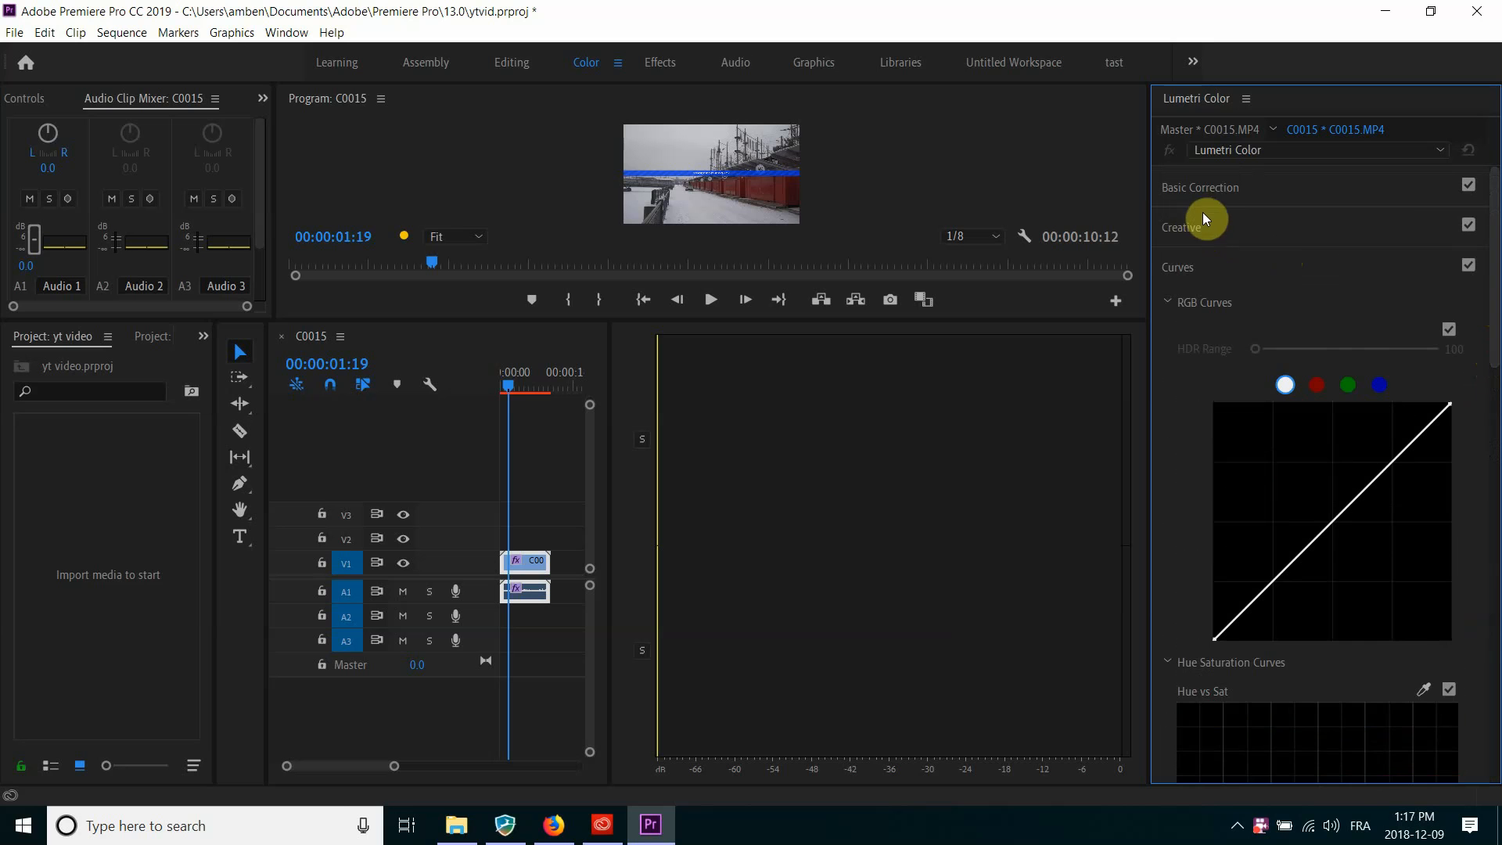
- Expand the Creative section of Lumetri Color and widen the panel to about half the window for a larger look preview
click(1184, 227)
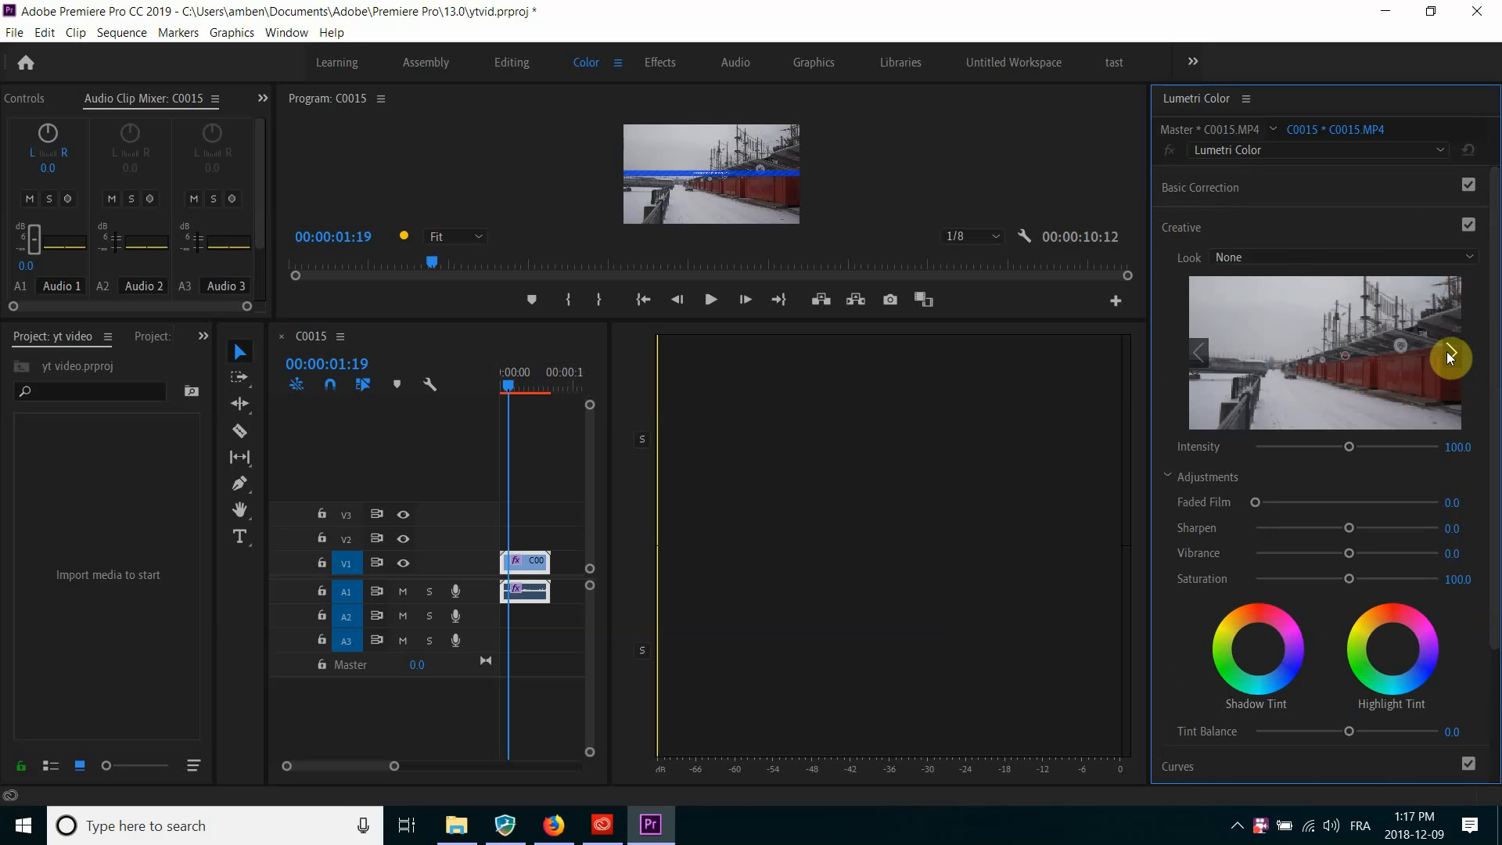
scroll(1496, 349, down, 1)
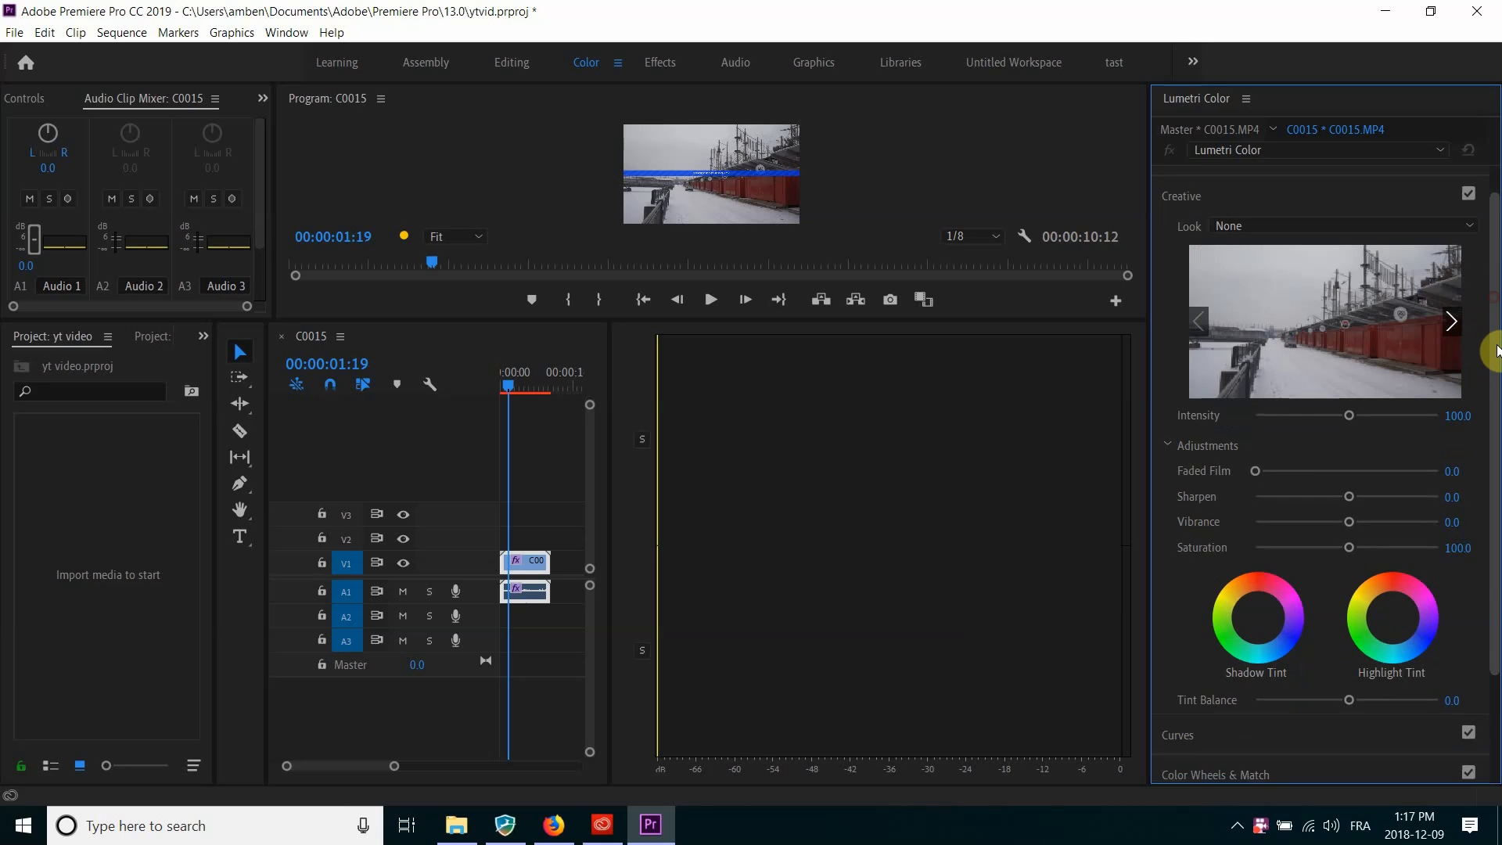
scroll(1497, 350, up, 1)
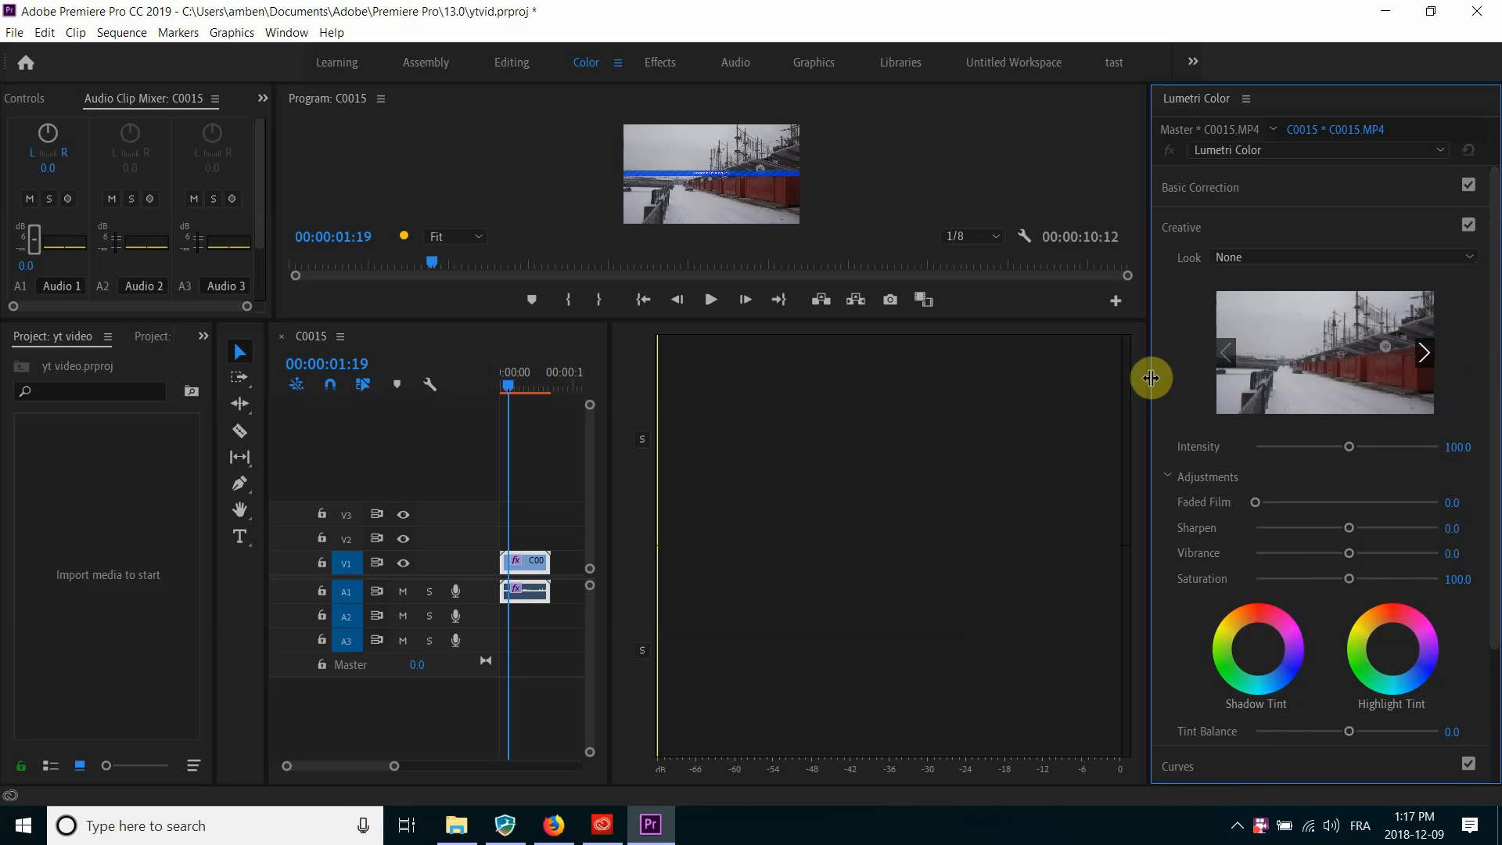
drag(1151, 377, 726, 318)
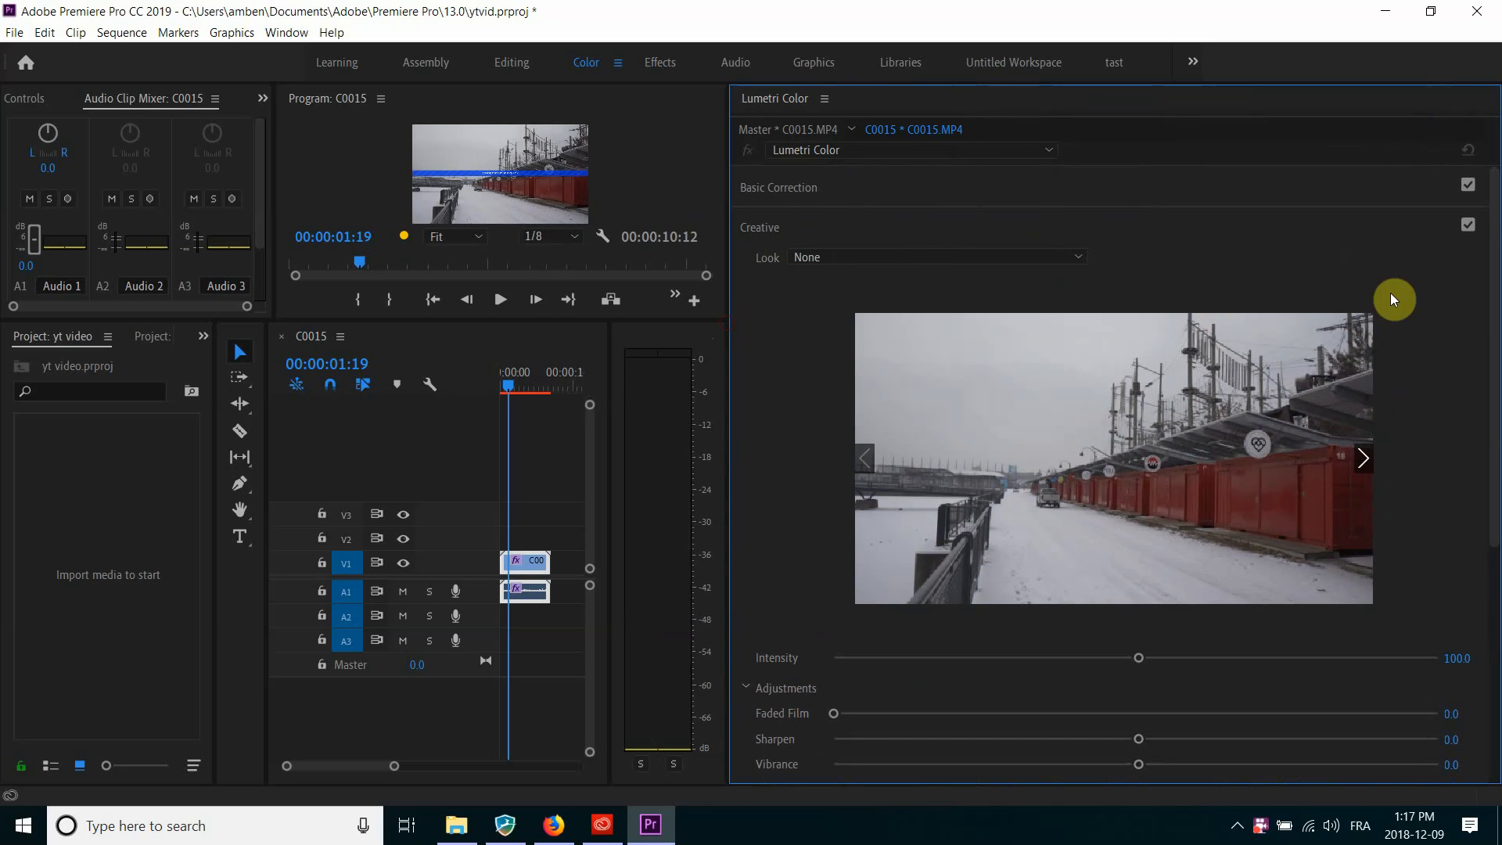
mouse_move(1491, 314)
mouse_down()
mouse_move(1491, 362)
mouse_move(1491, 334)
mouse_up()
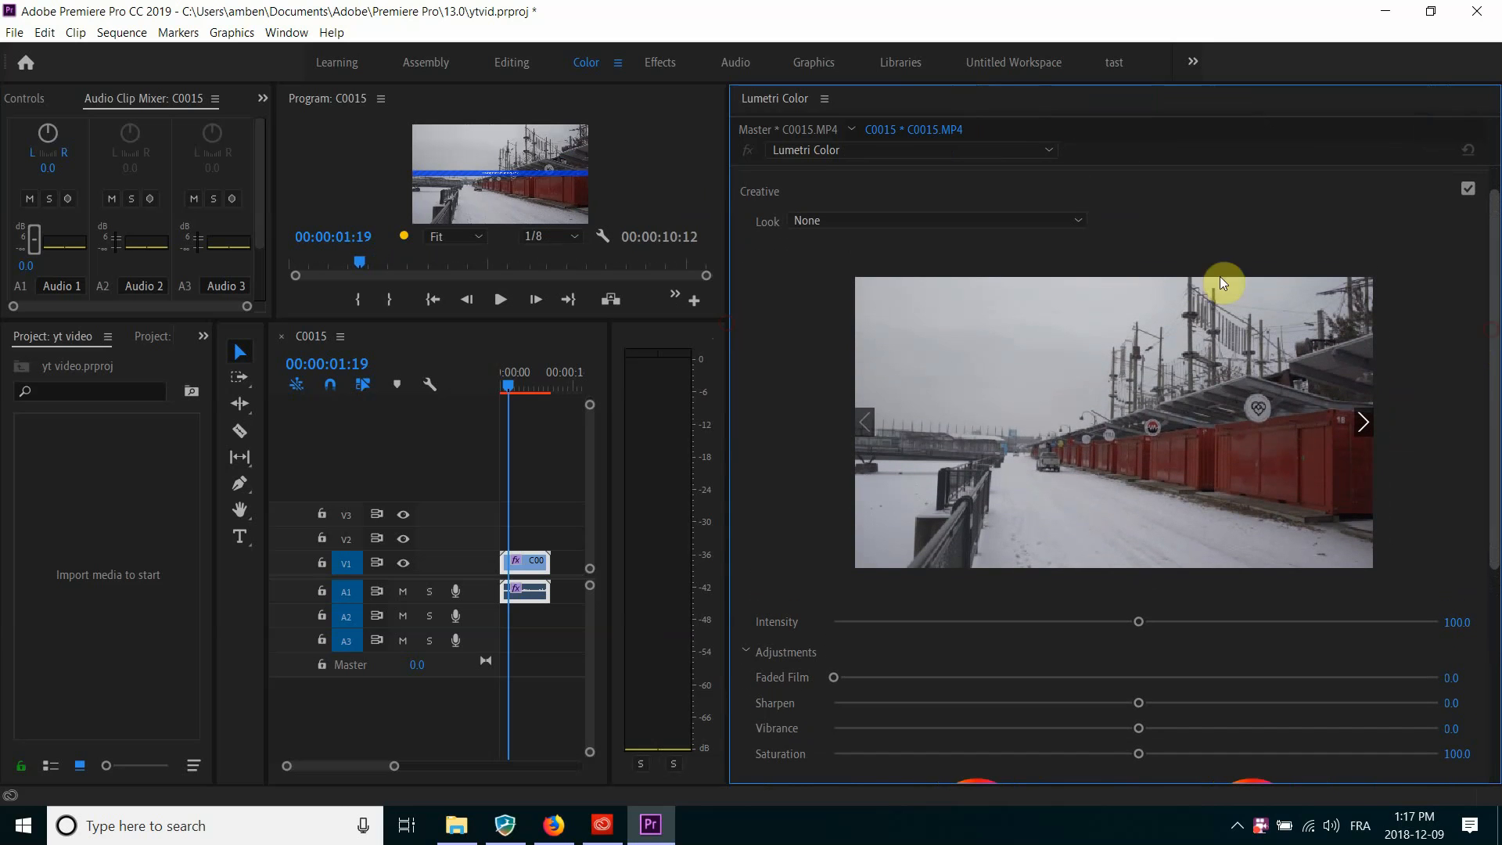
- Examine the available creative looks and preview them one by one from CineSpace2383sRGB6bit through Kodak 5205 Fuji 3510
click(1078, 225)
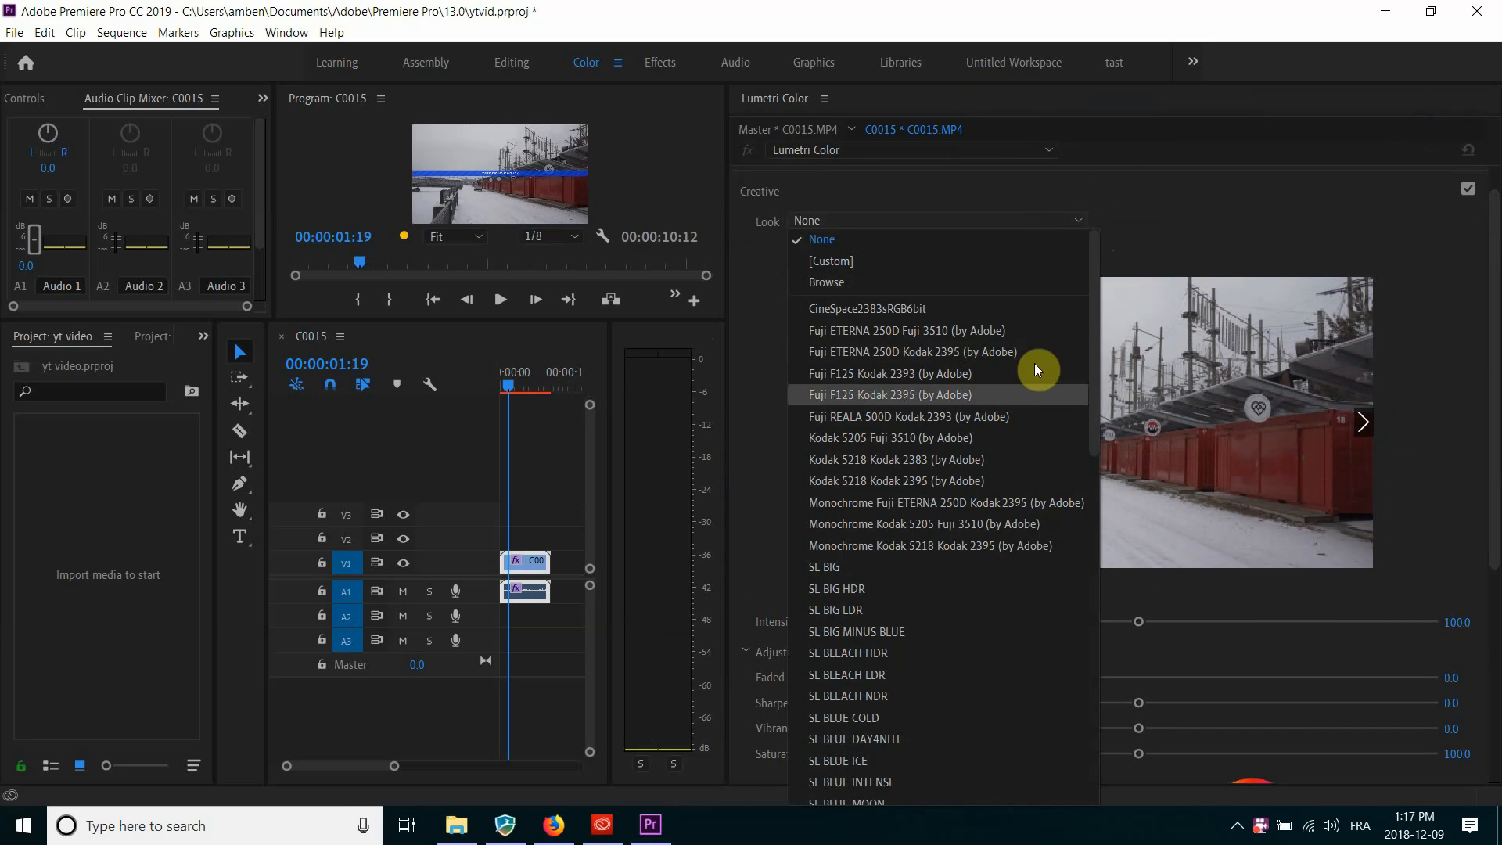
click(1145, 233)
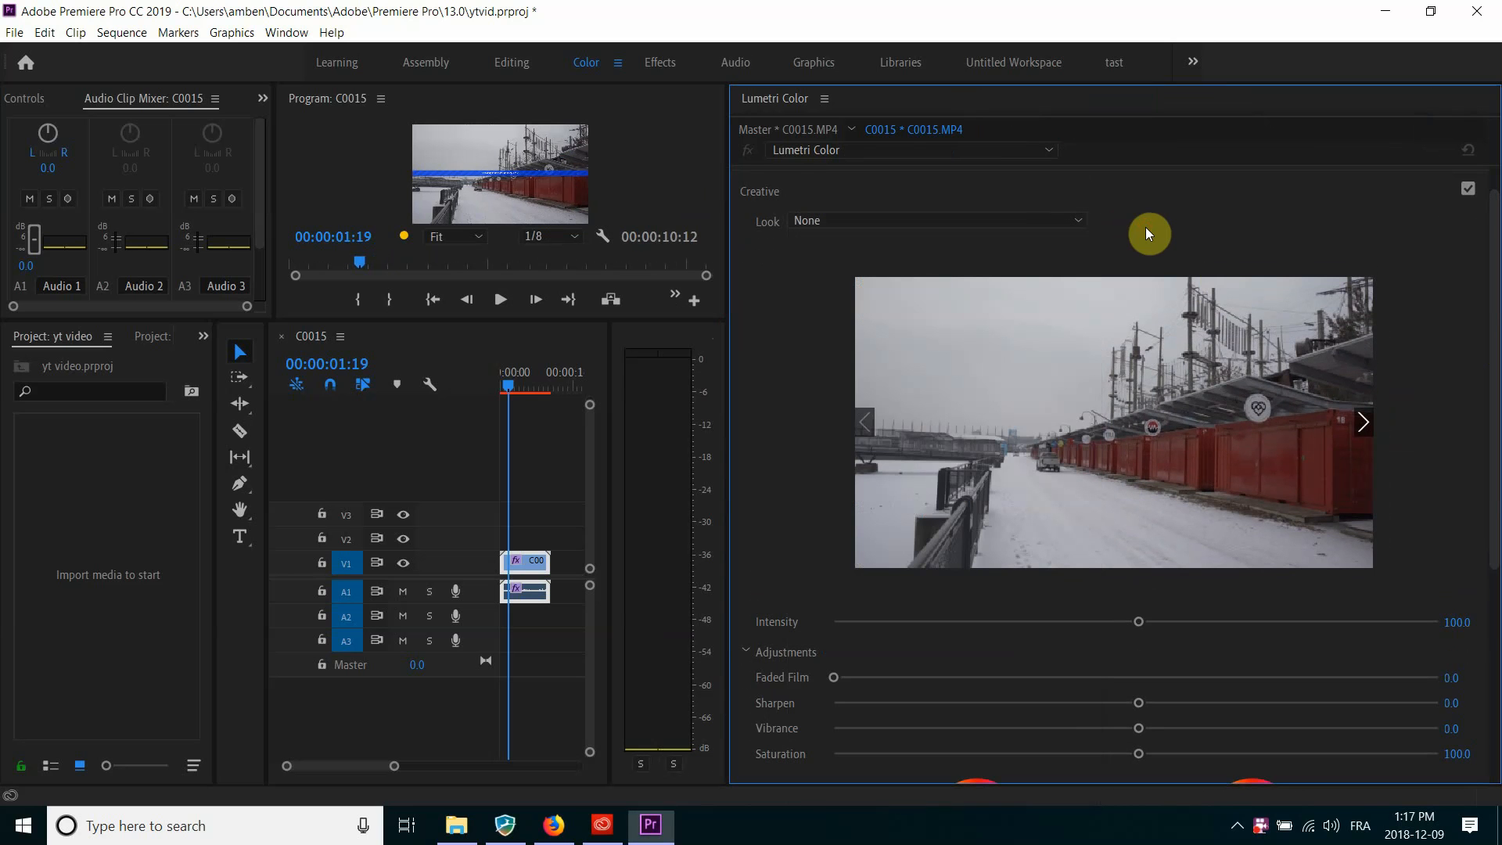
click(1363, 427)
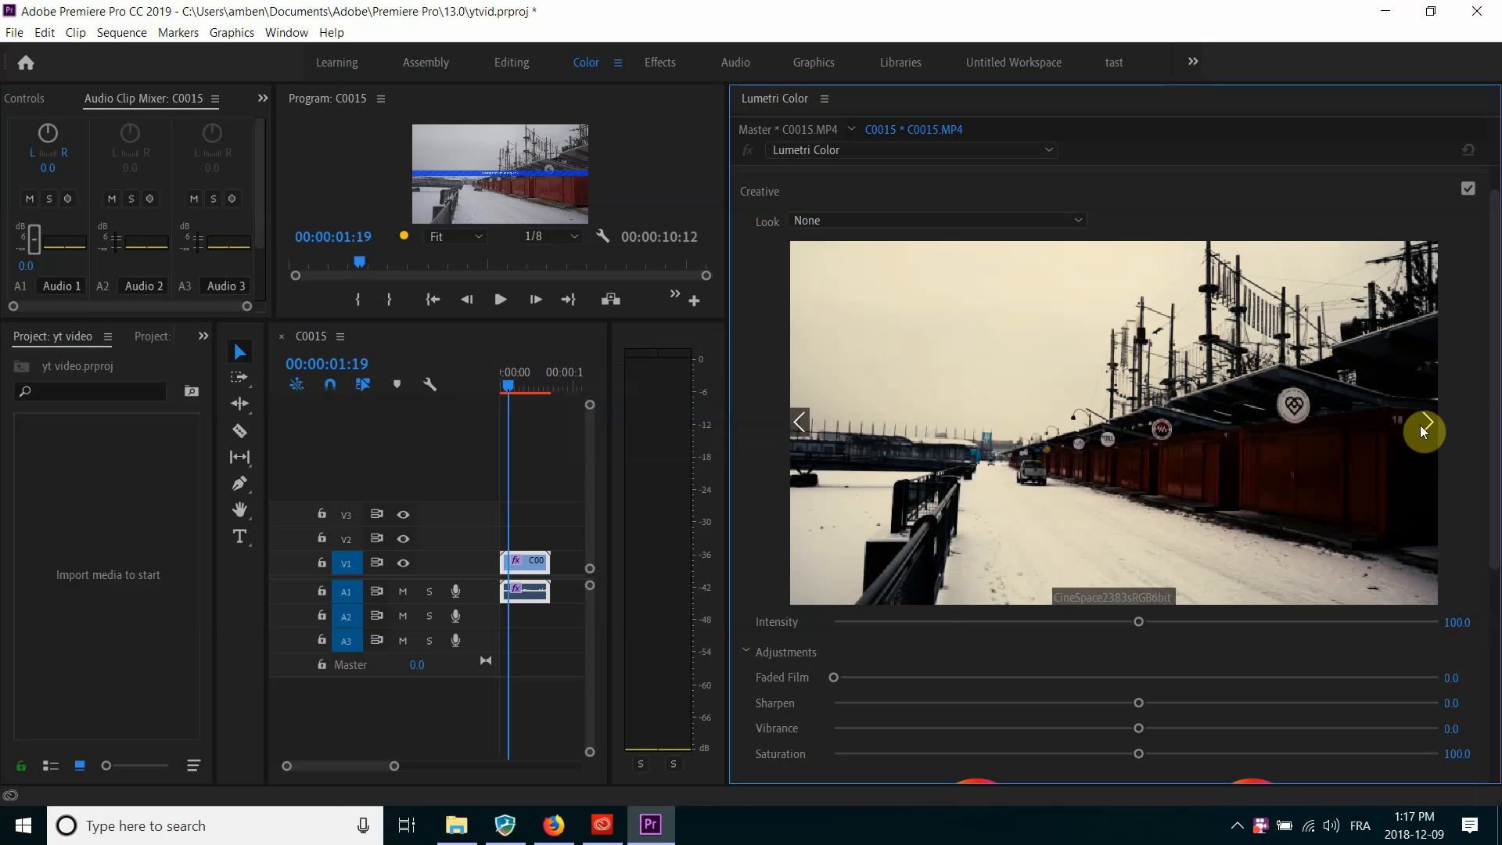
click(1424, 422)
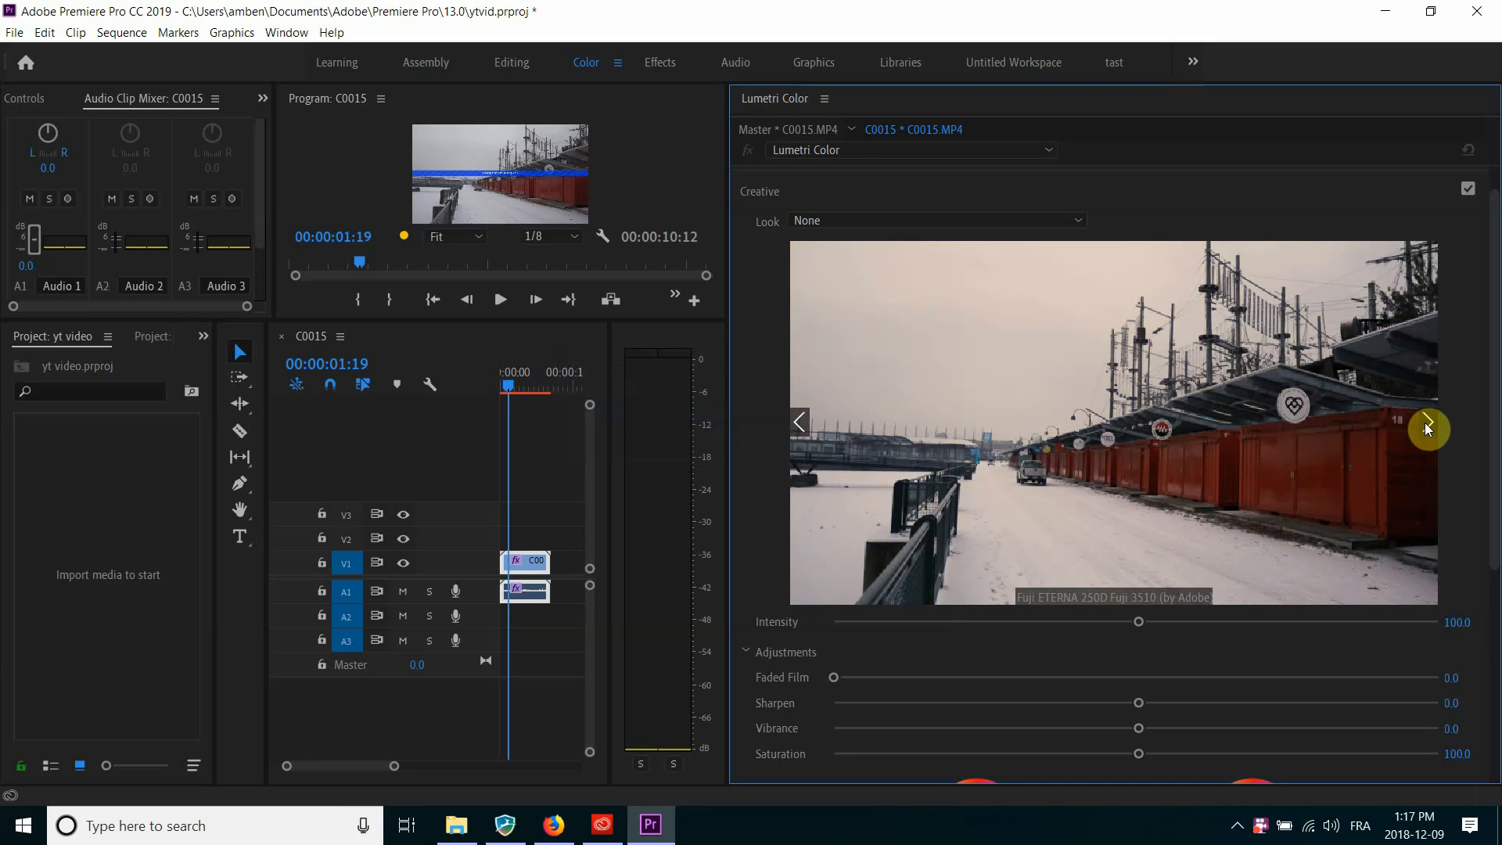
click(1427, 424)
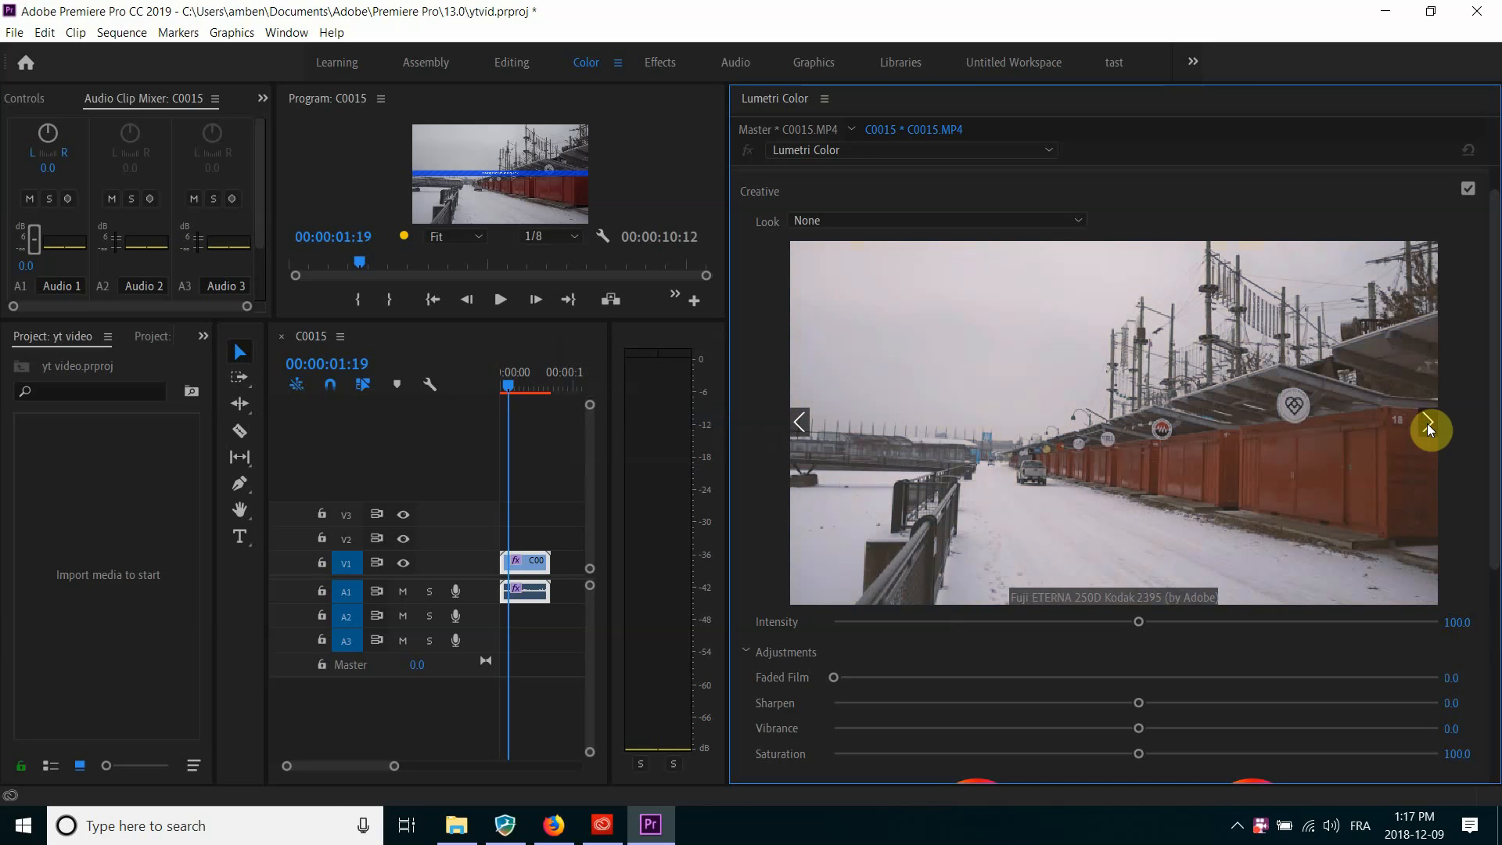
click(1427, 424)
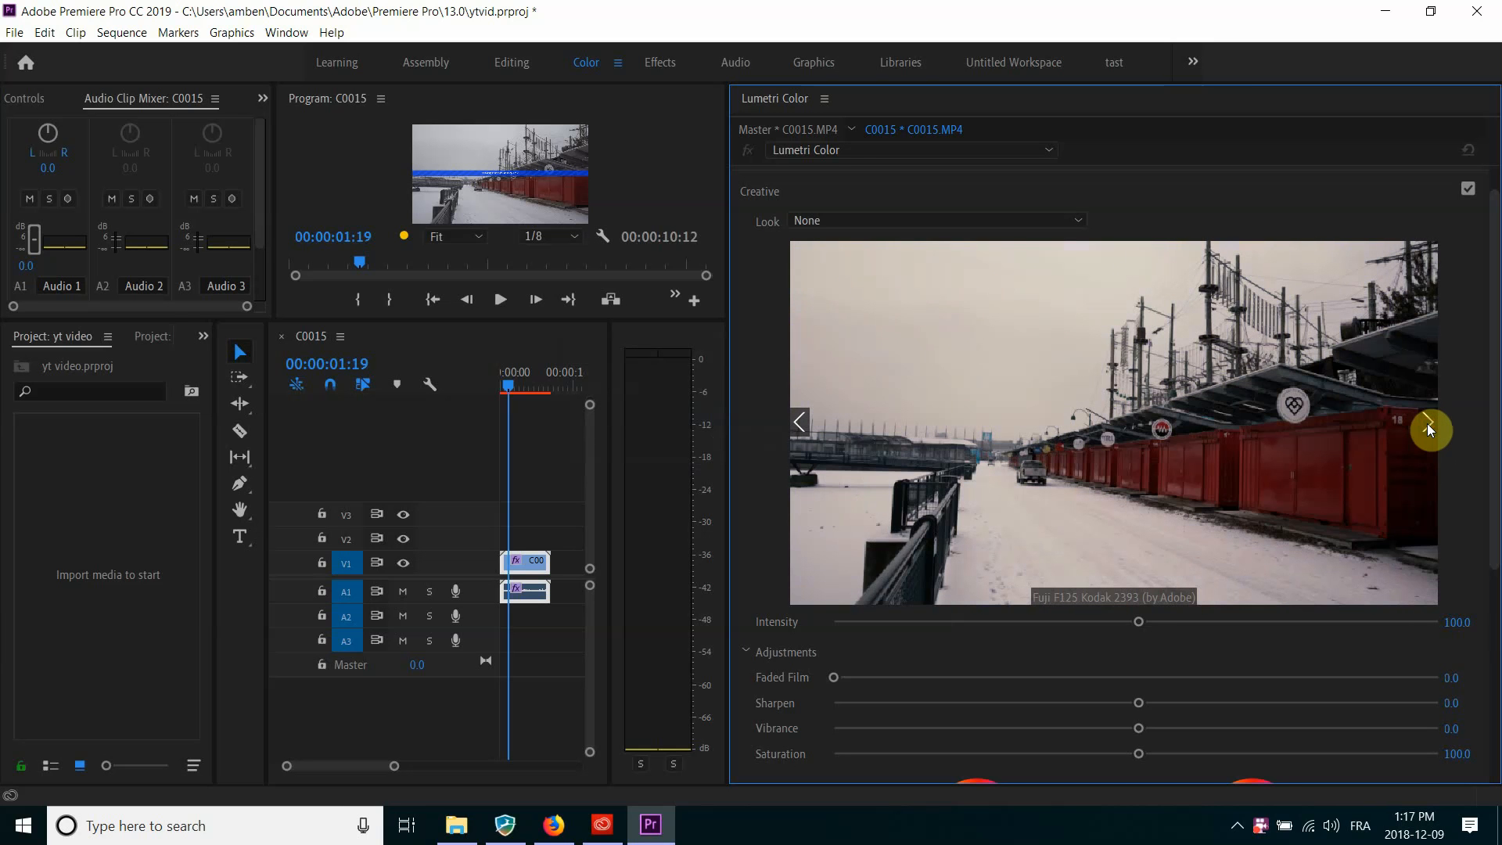
click(1426, 424)
click(1426, 424)
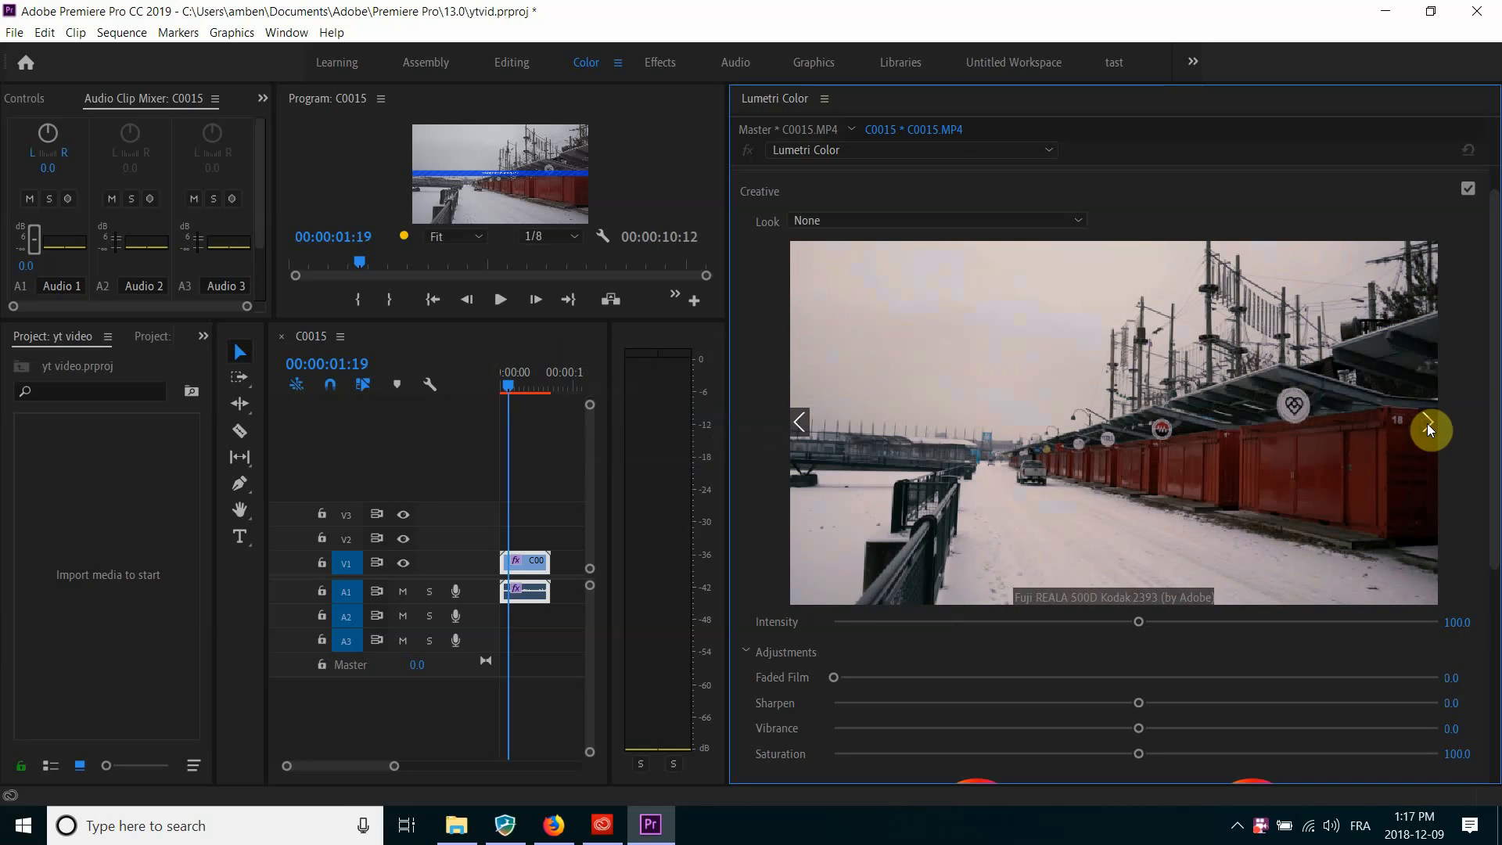
click(1427, 424)
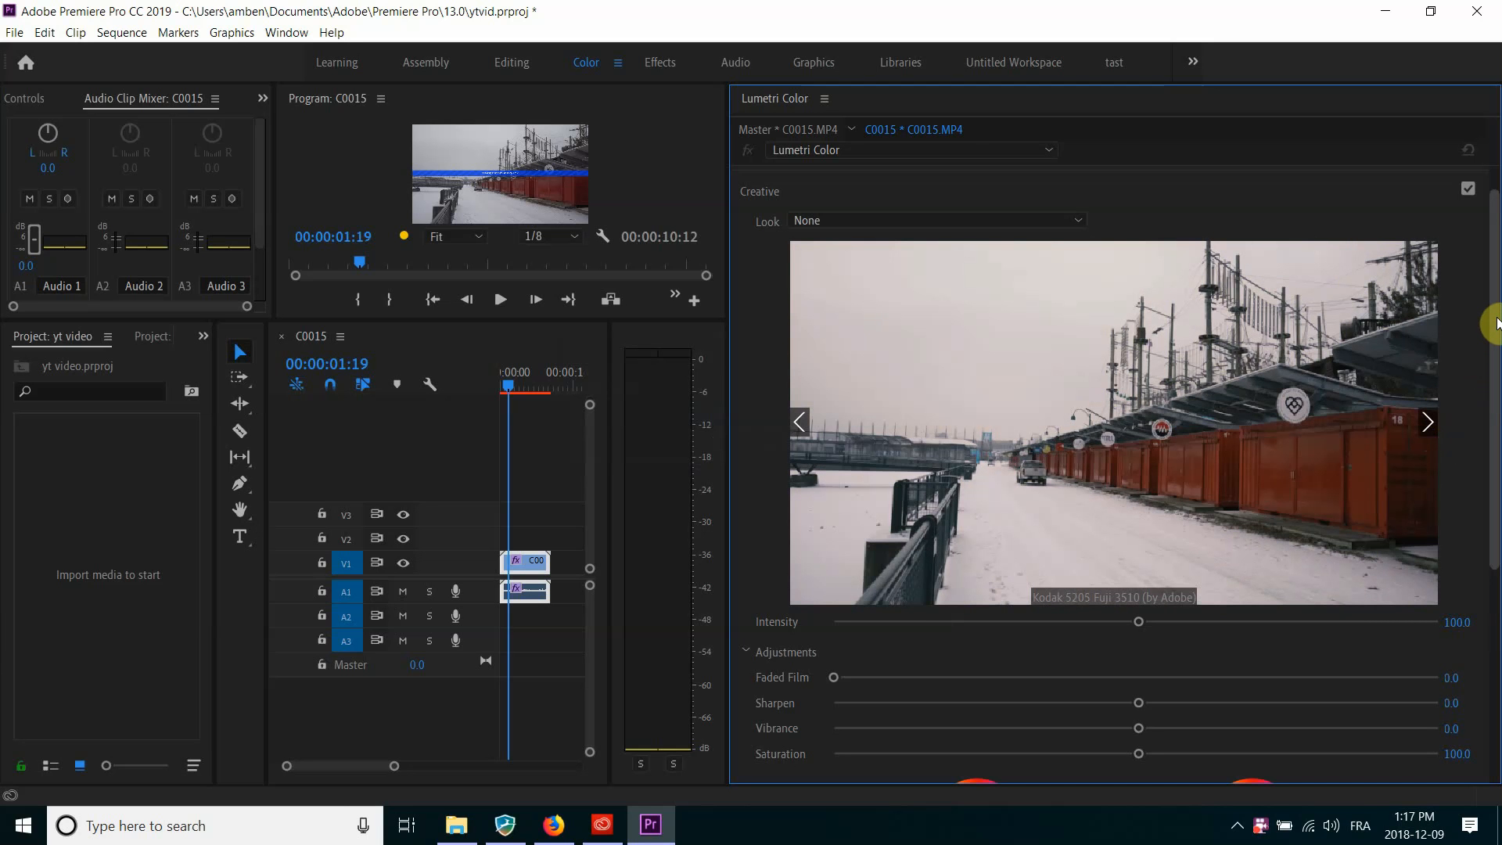
- Try different Intensity levels in the Creative section, ending at 122.1
drag(1497, 322, 1499, 252)
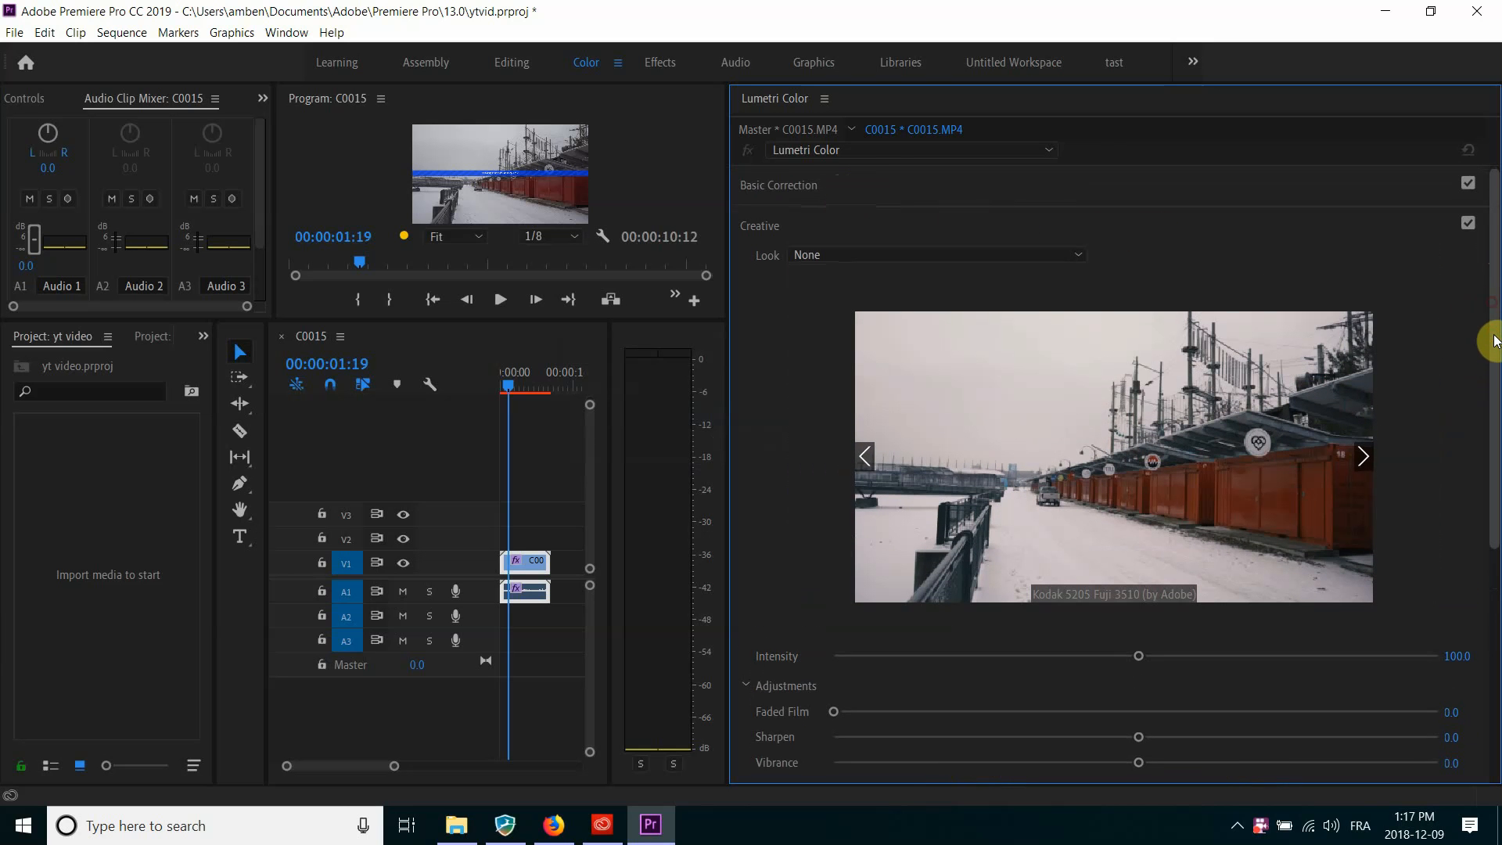
drag(1490, 336, 1494, 388)
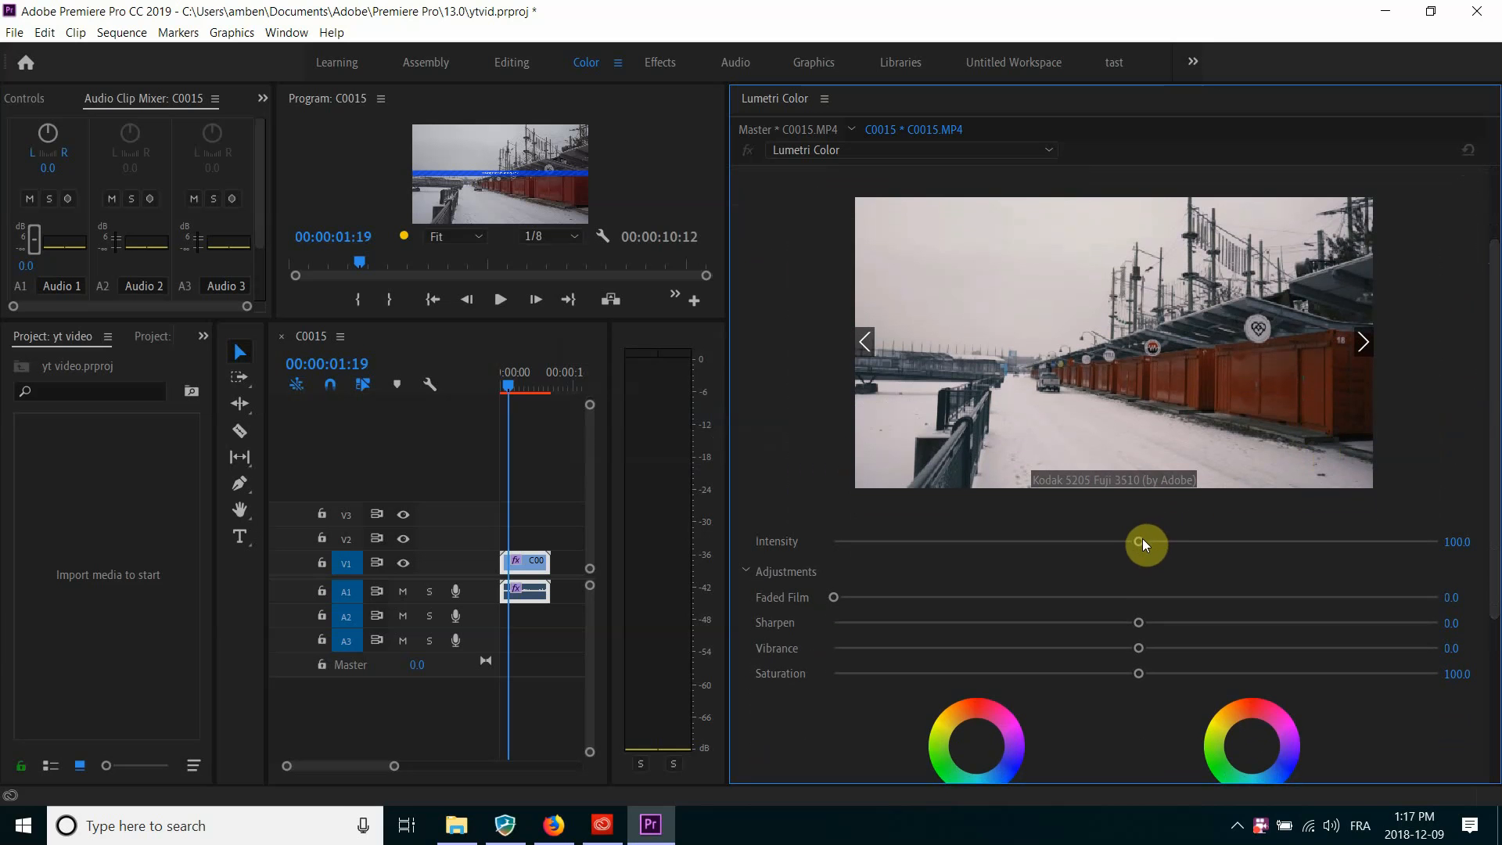
drag(1142, 540, 1444, 545)
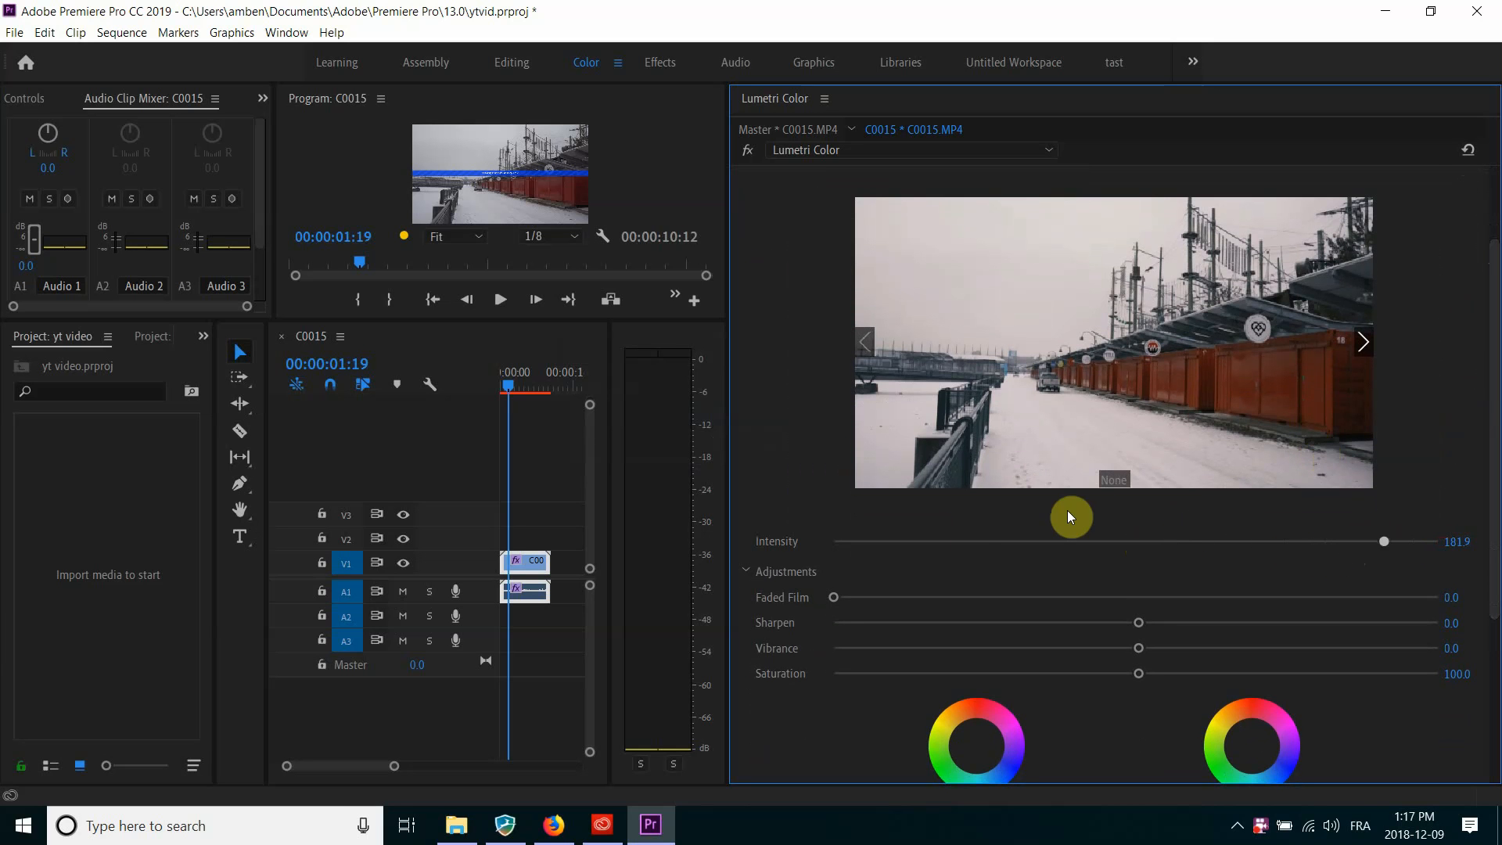
click(838, 539)
drag(835, 537, 1203, 557)
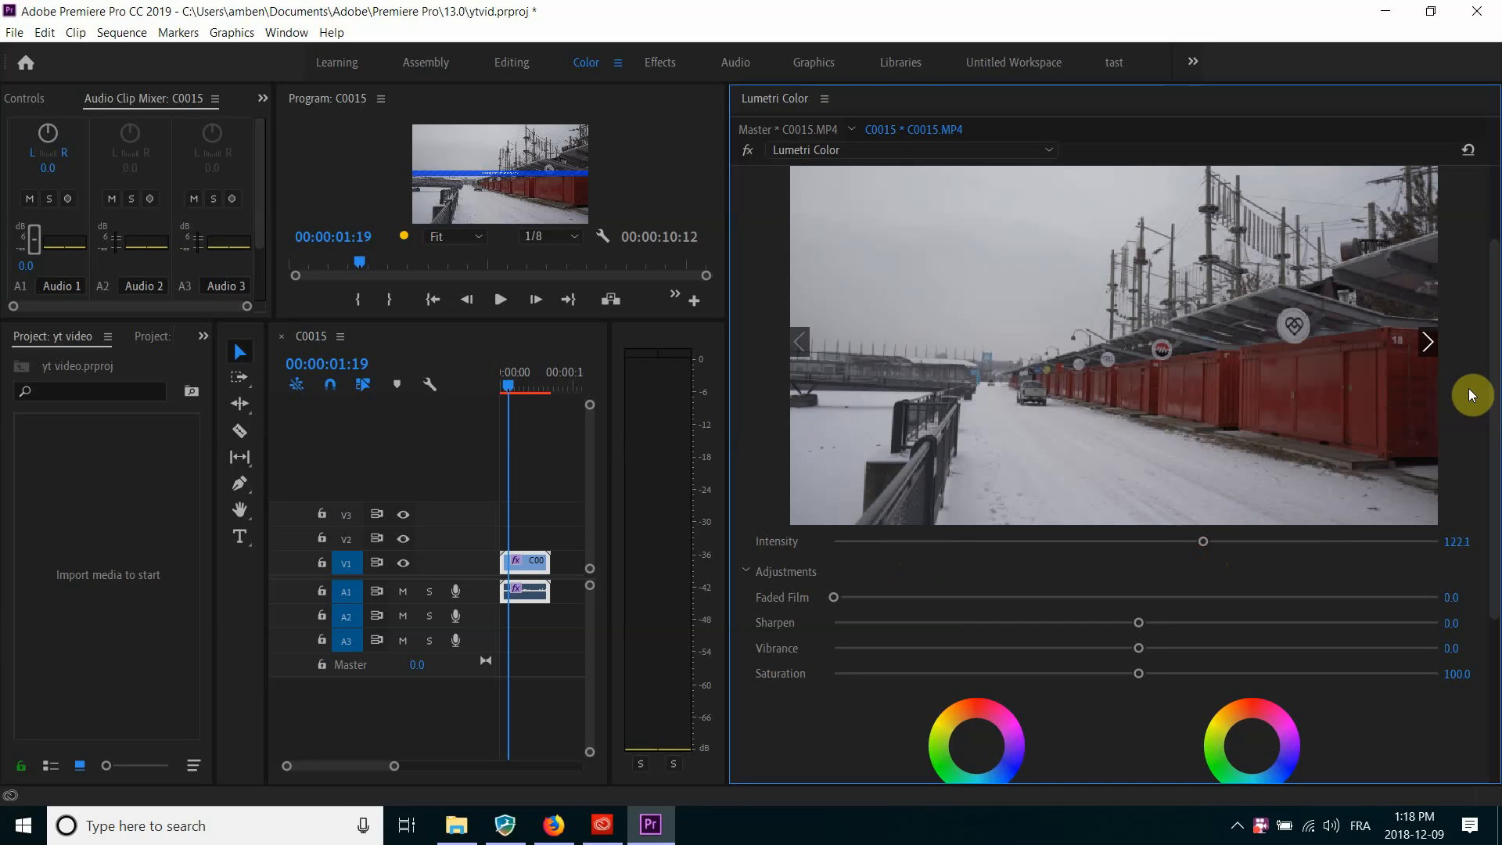
- Set the Faded Film adjustment in the Creative section to 6.8
scroll(1495, 432, down, 2)
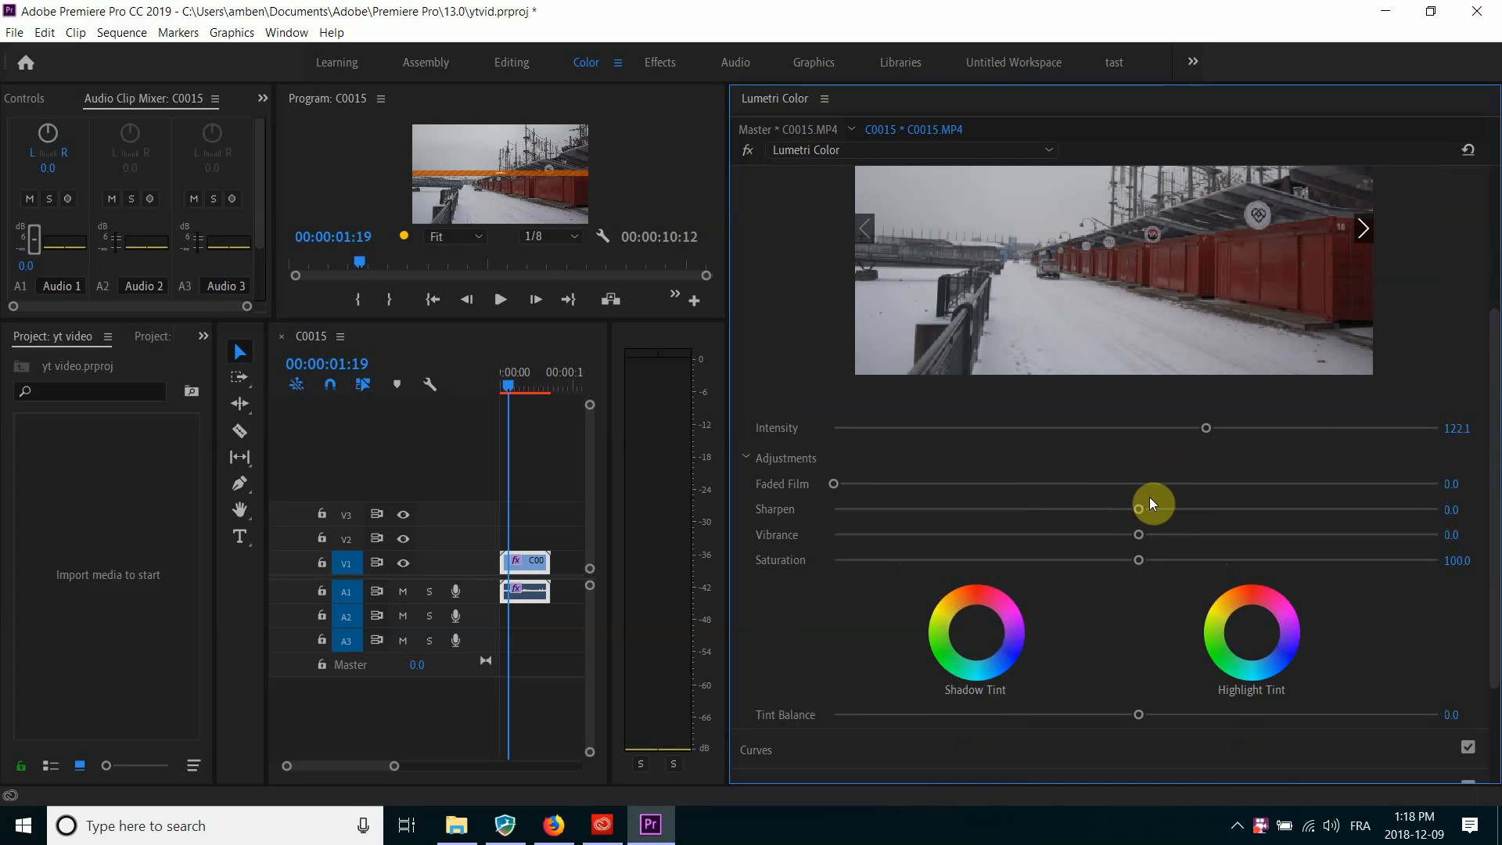
drag(835, 482, 968, 481)
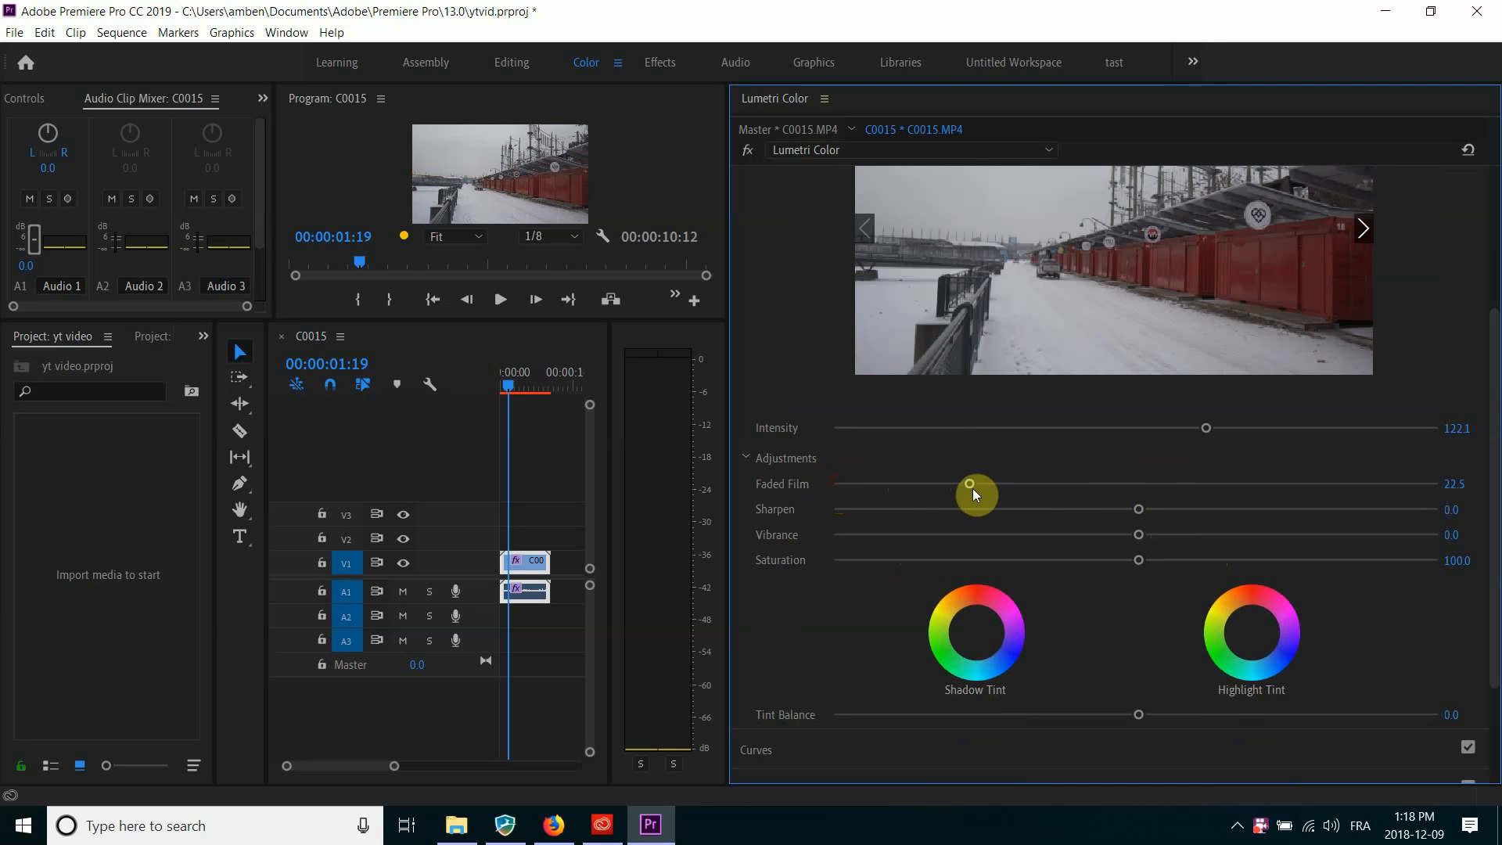
drag(968, 483, 874, 483)
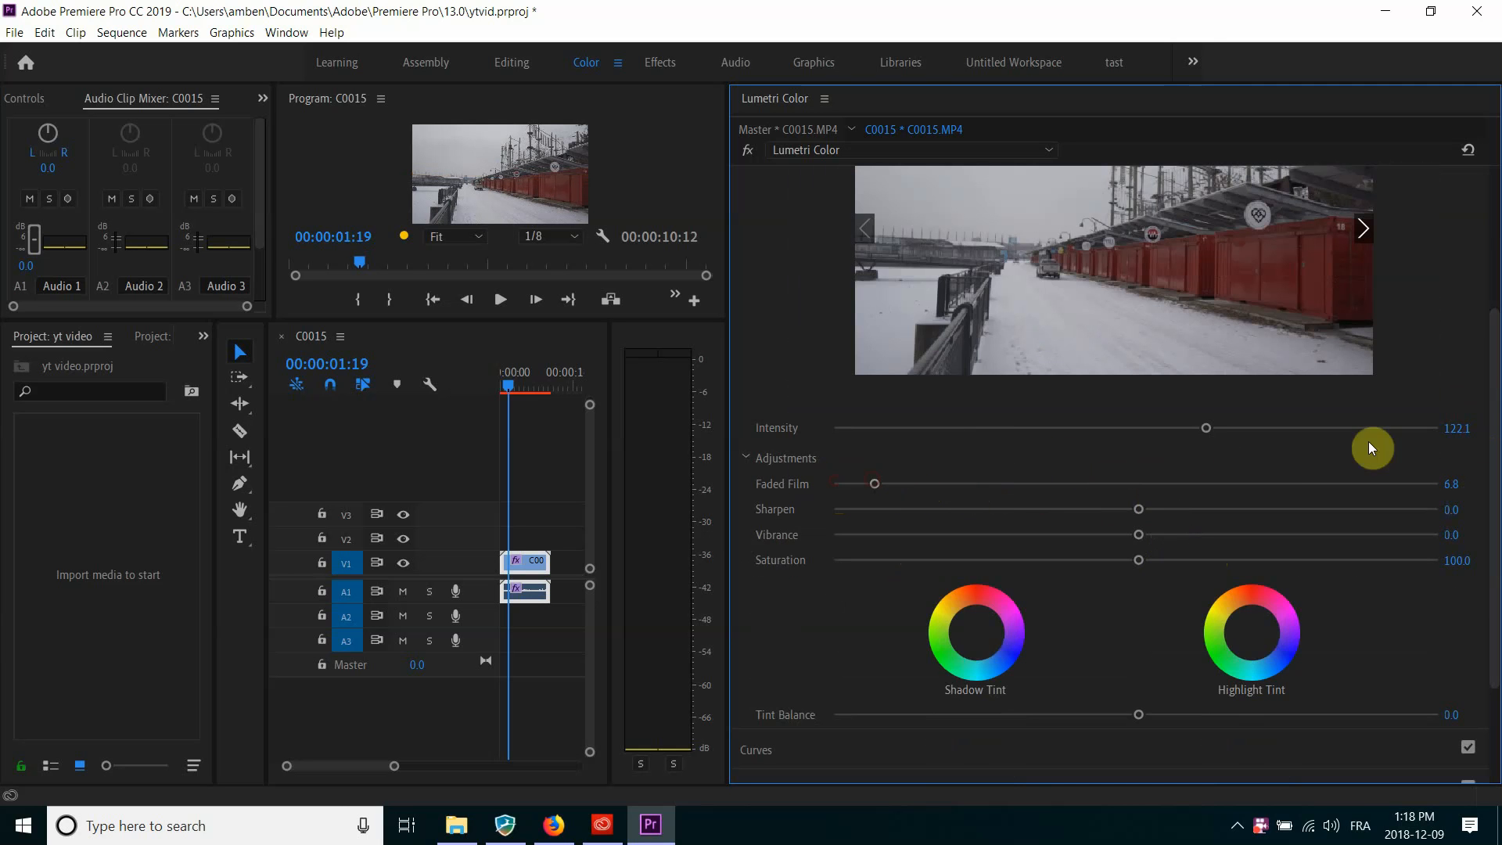
- Examine the Basic Correction section, including its white balance and tone controls and the available Input LUT options
scroll(1485, 302, up, 3)
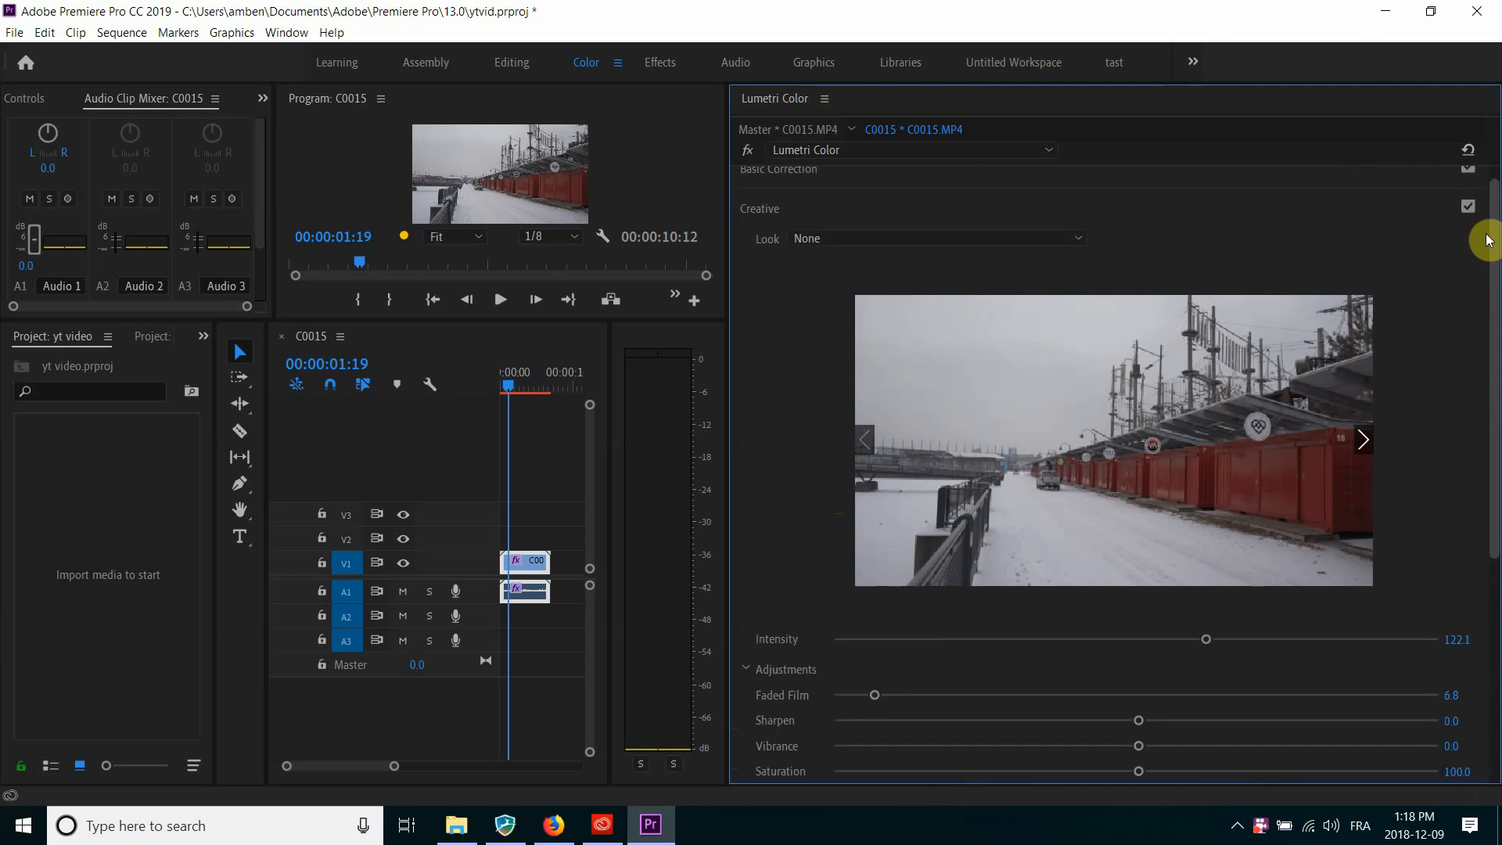
scroll(1480, 349, down, 1)
scroll(1470, 241, up, 4)
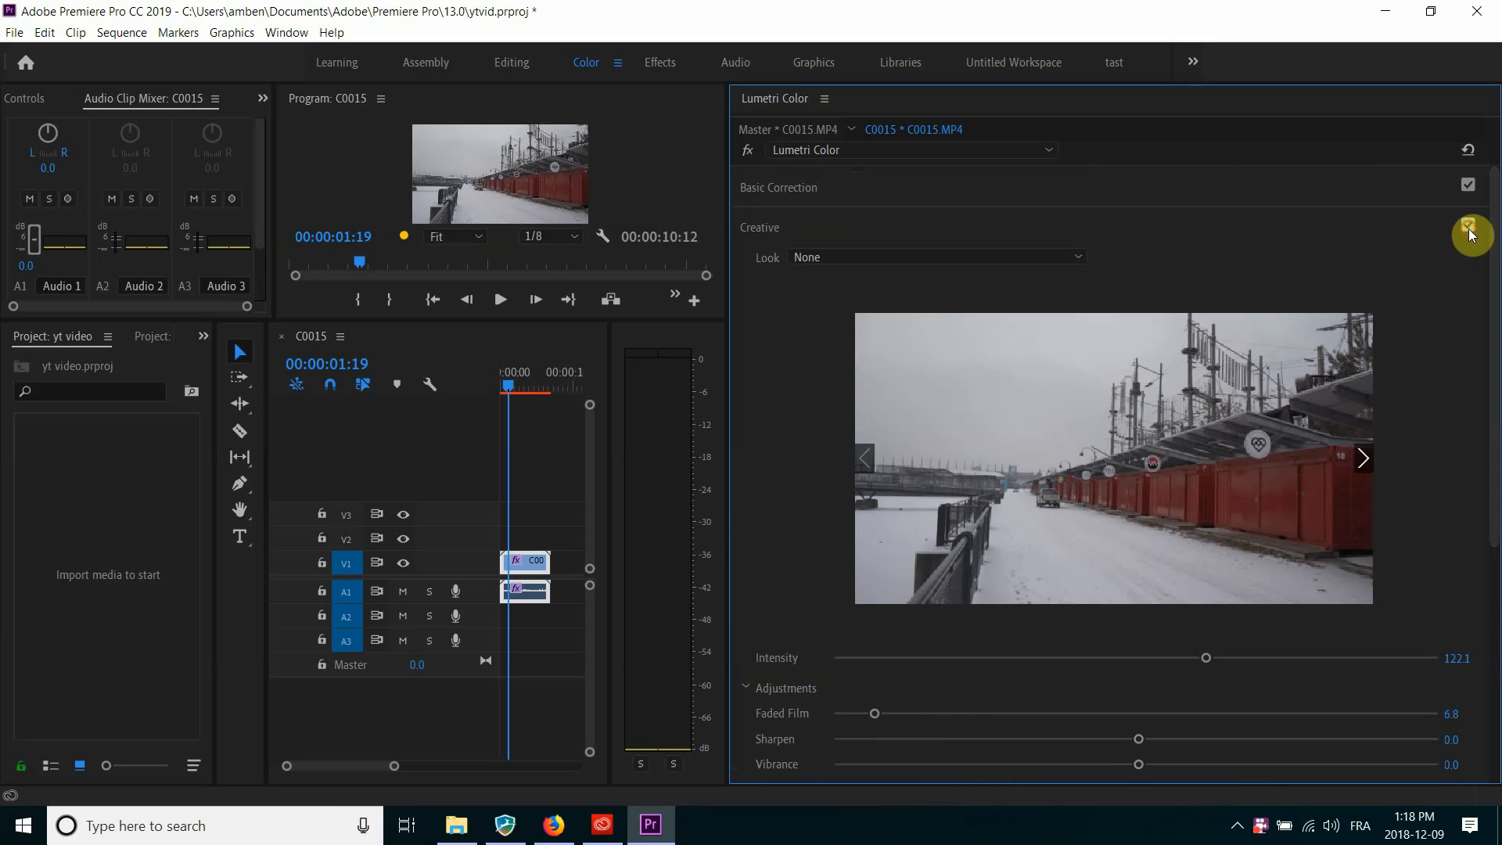
click(769, 192)
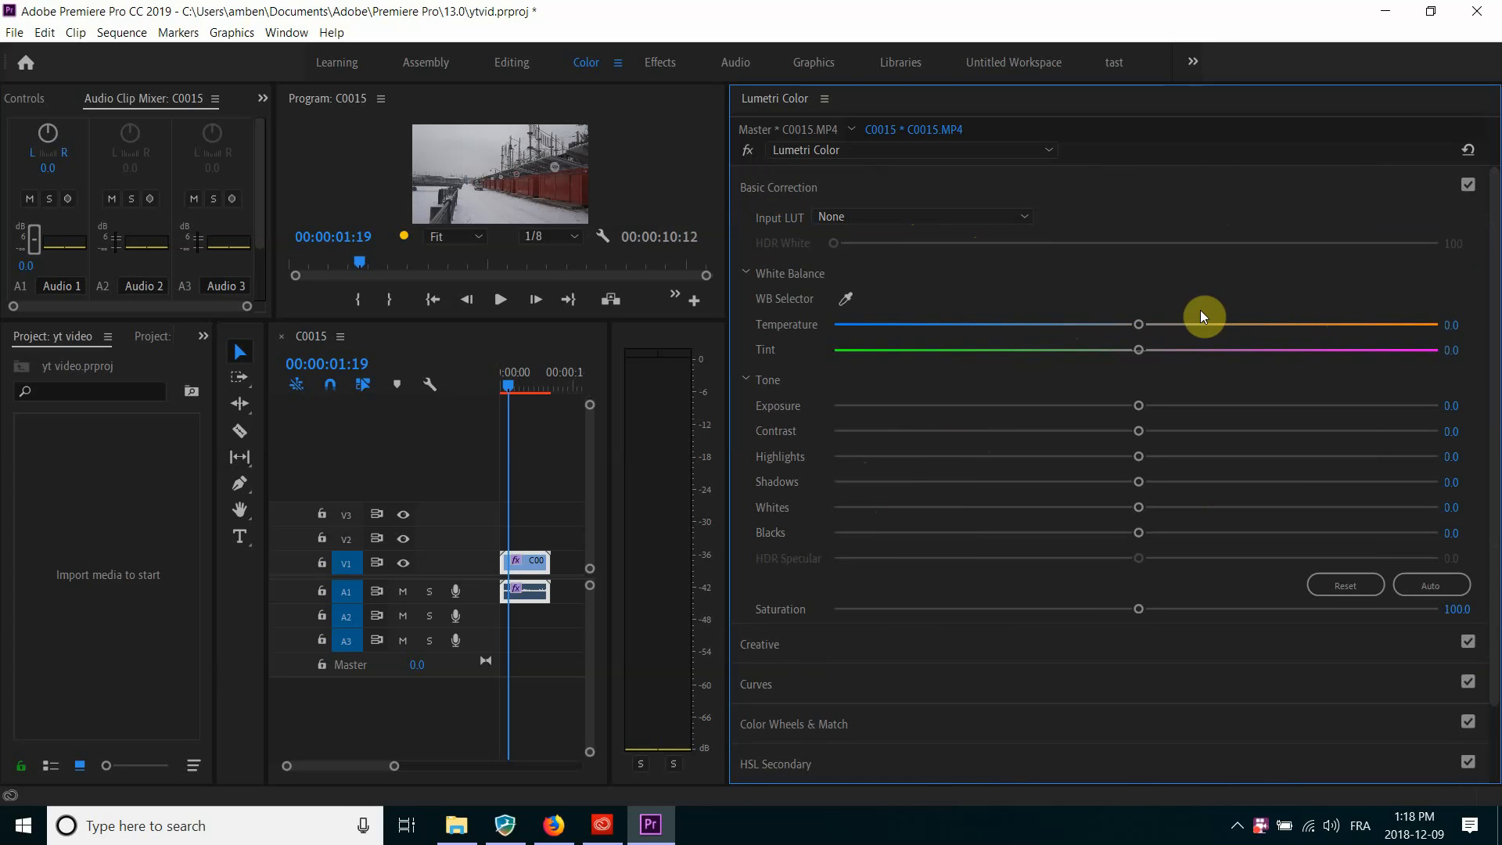
click(1024, 224)
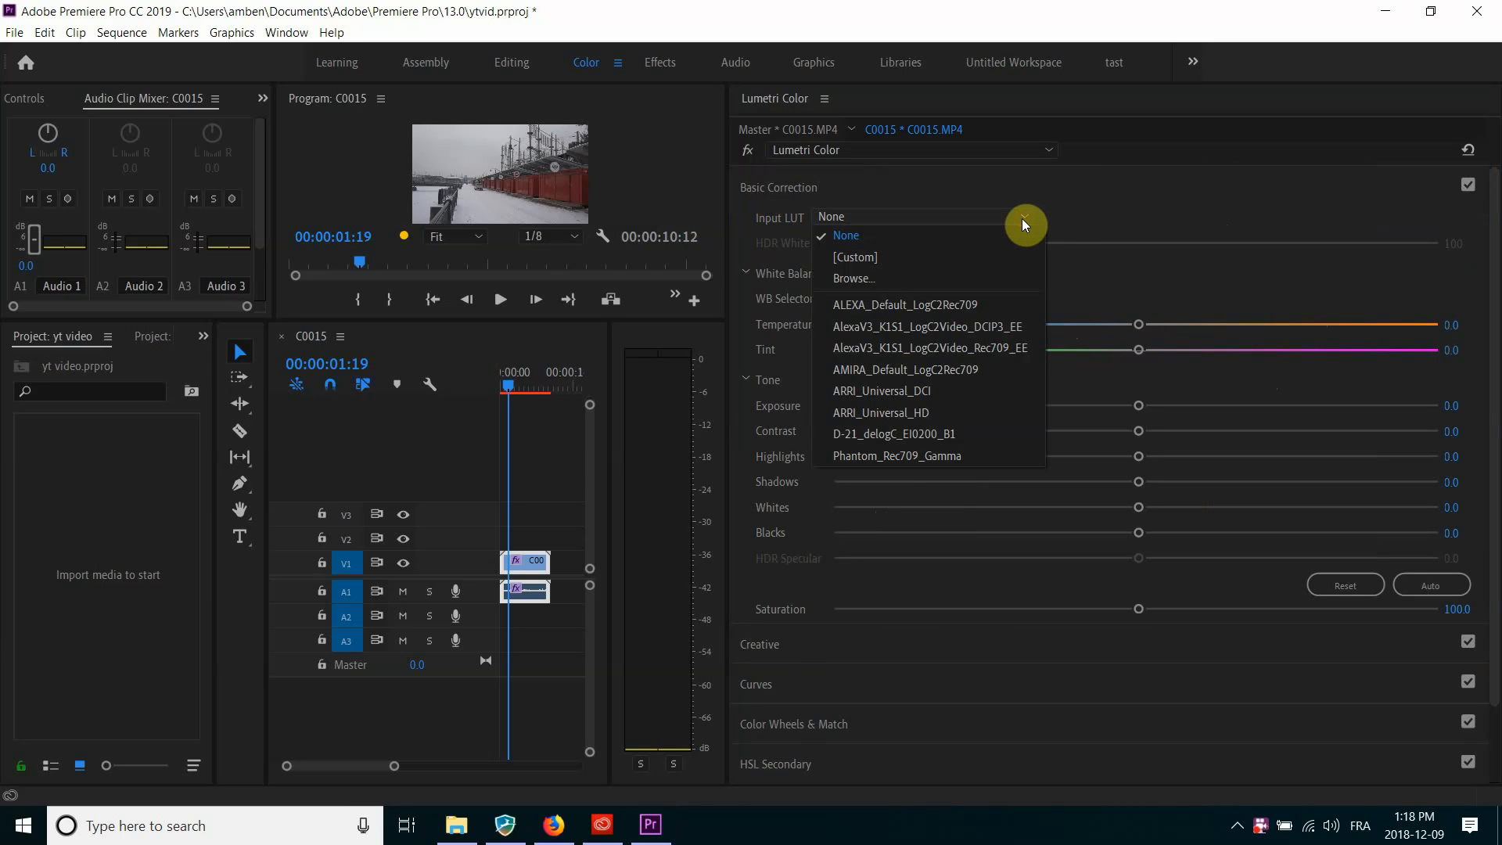
click(1090, 218)
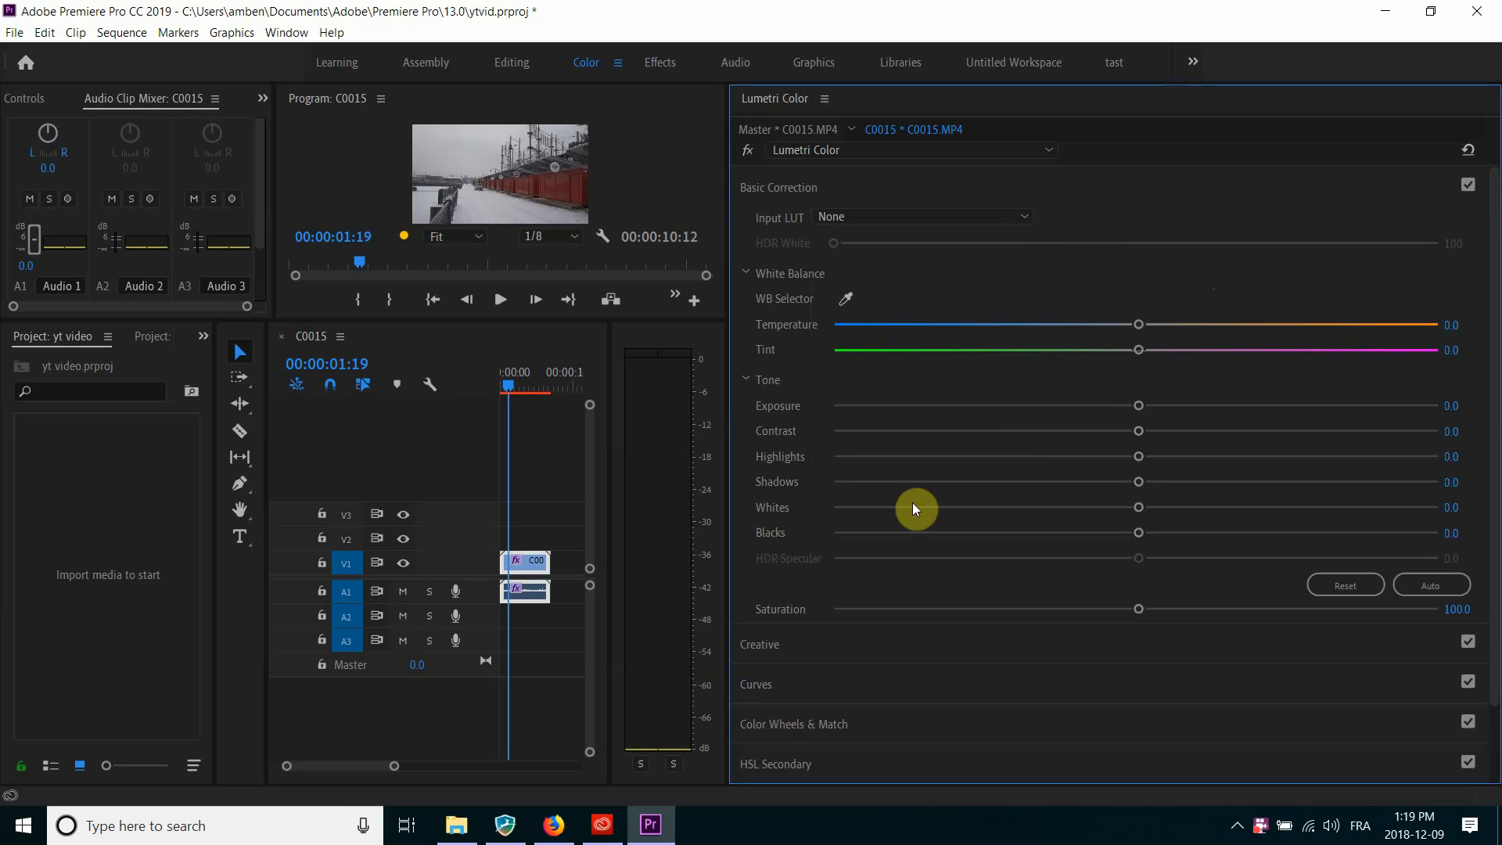
- Set the Intensity in the Creative section to 197.4 and narrow the Lumetri Color panel to a medium width
click(760, 645)
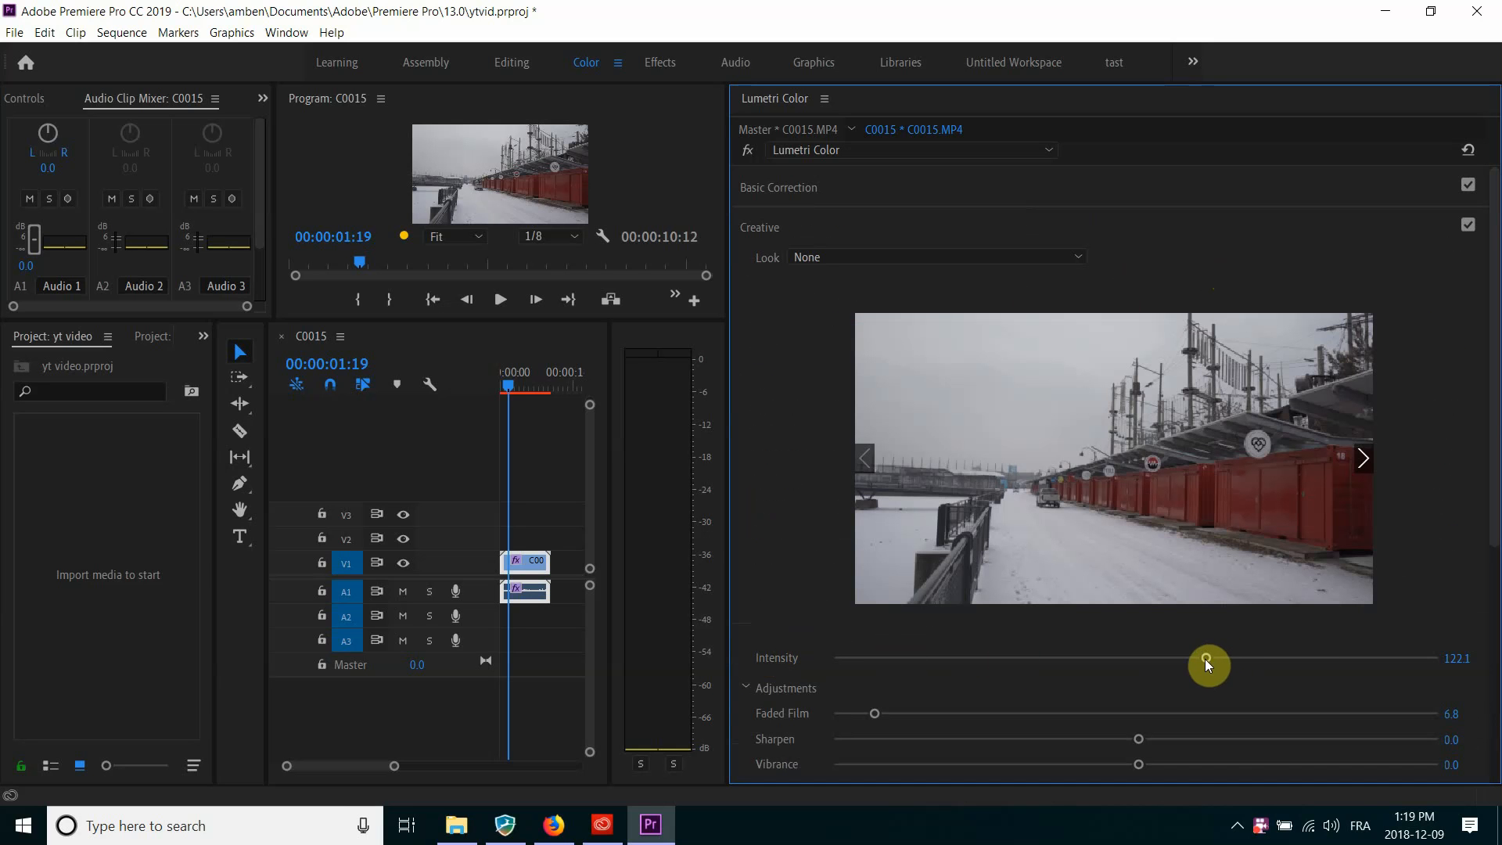
drag(1205, 658, 1414, 671)
drag(727, 570, 1064, 201)
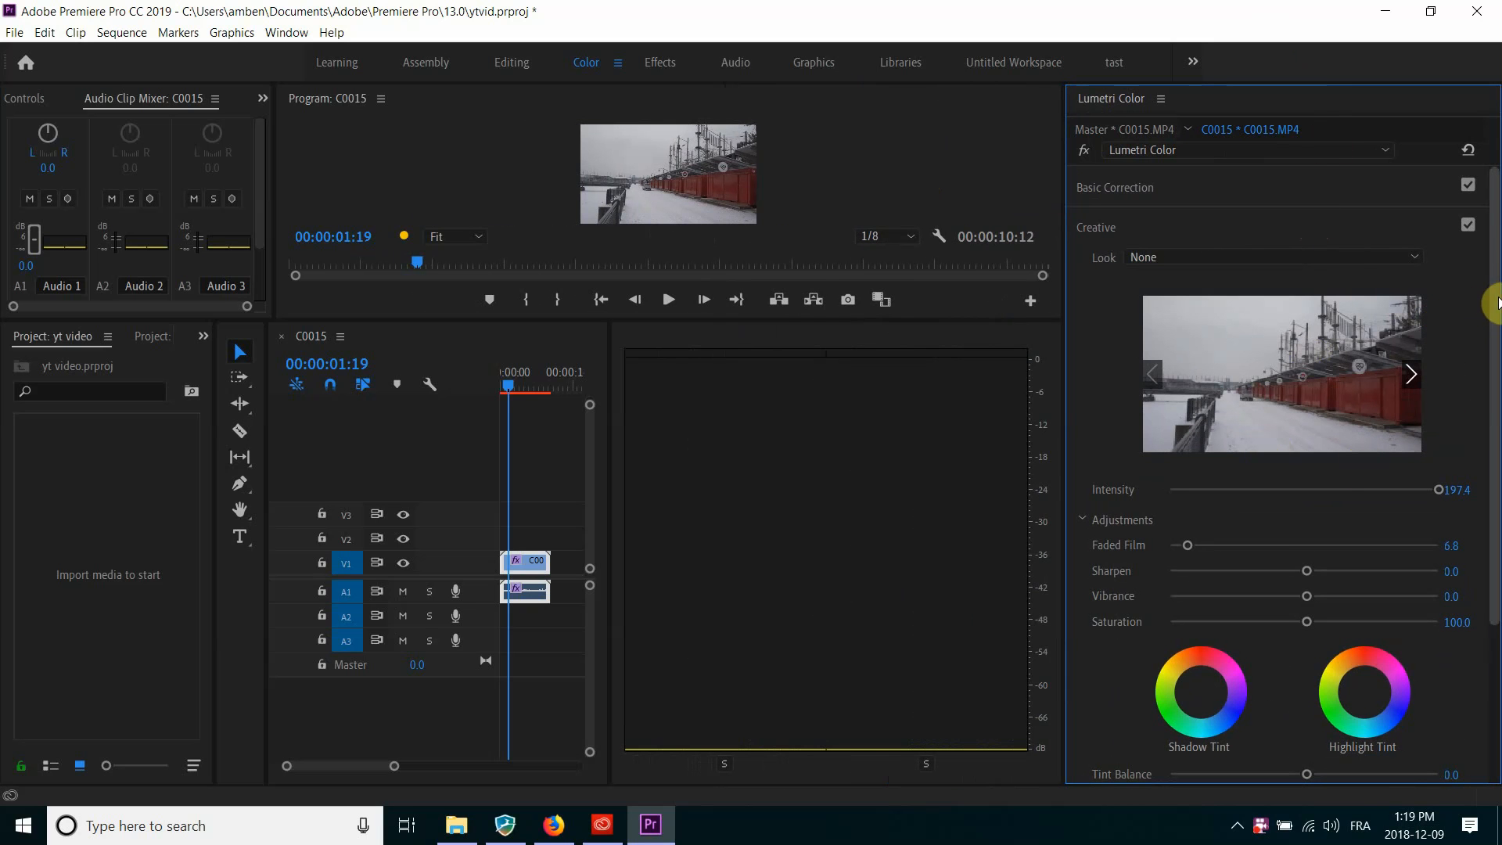
mouse_move(1492, 305)
mouse_down()
mouse_move(1492, 429)
mouse_move(1491, 322)
mouse_up()
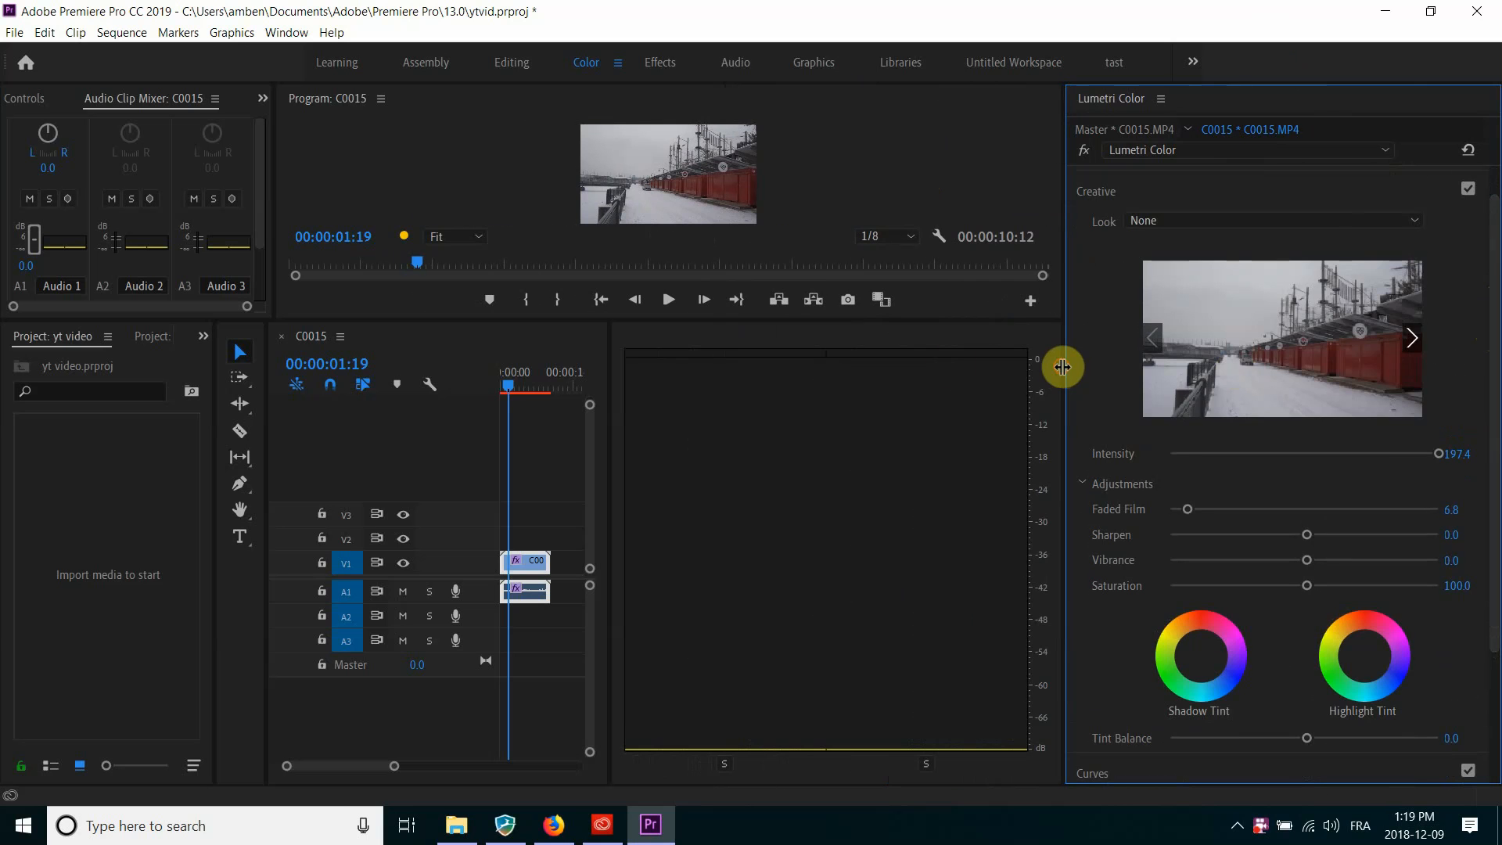
drag(1066, 366, 954, 354)
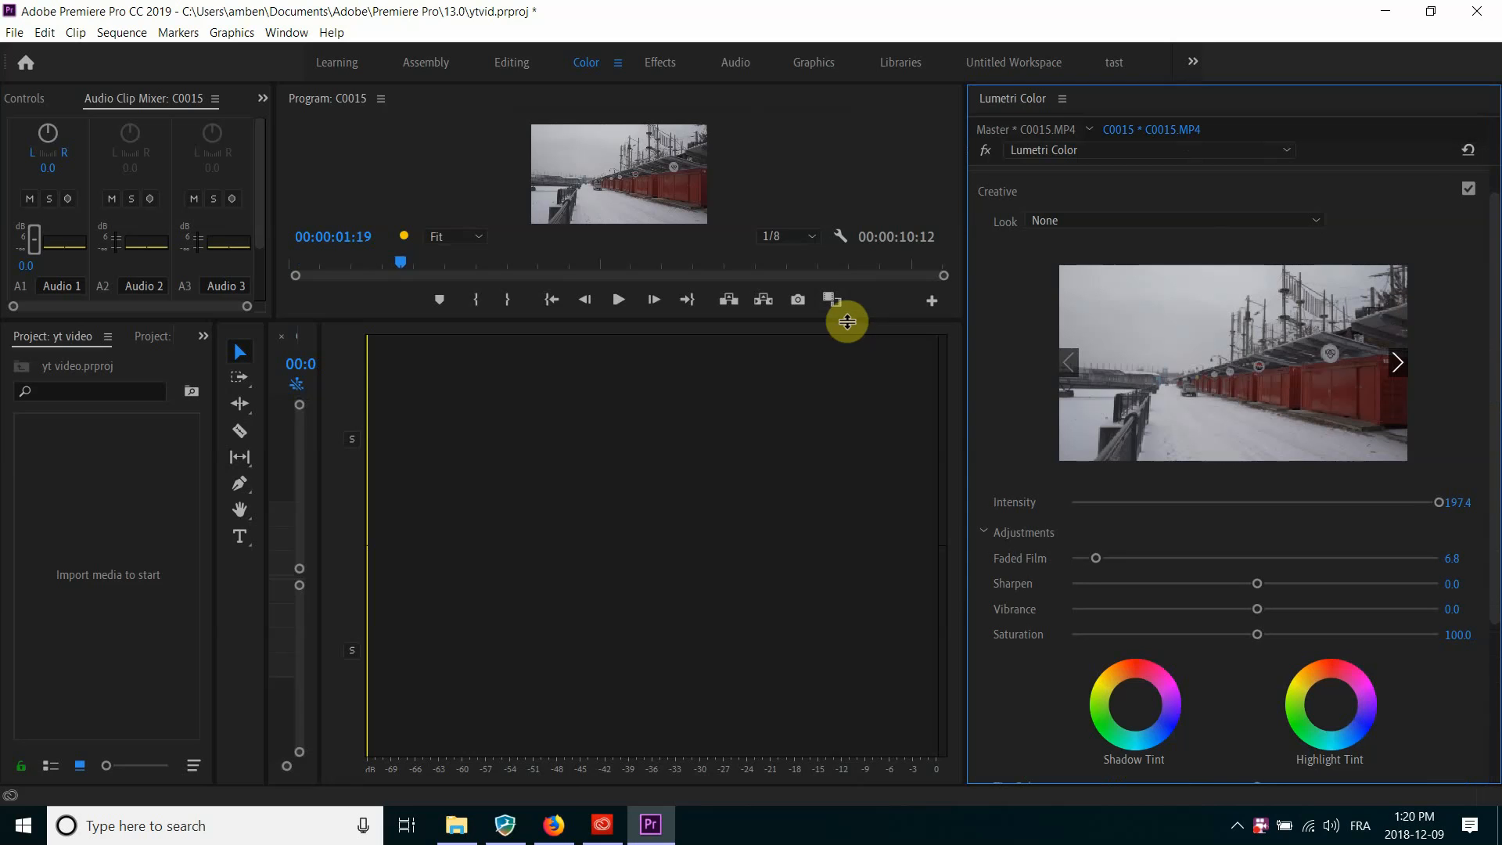
- Enlarge the Program monitor by giving the upper row of panels more height
drag(848, 318, 913, 766)
drag(916, 624, 877, 460)
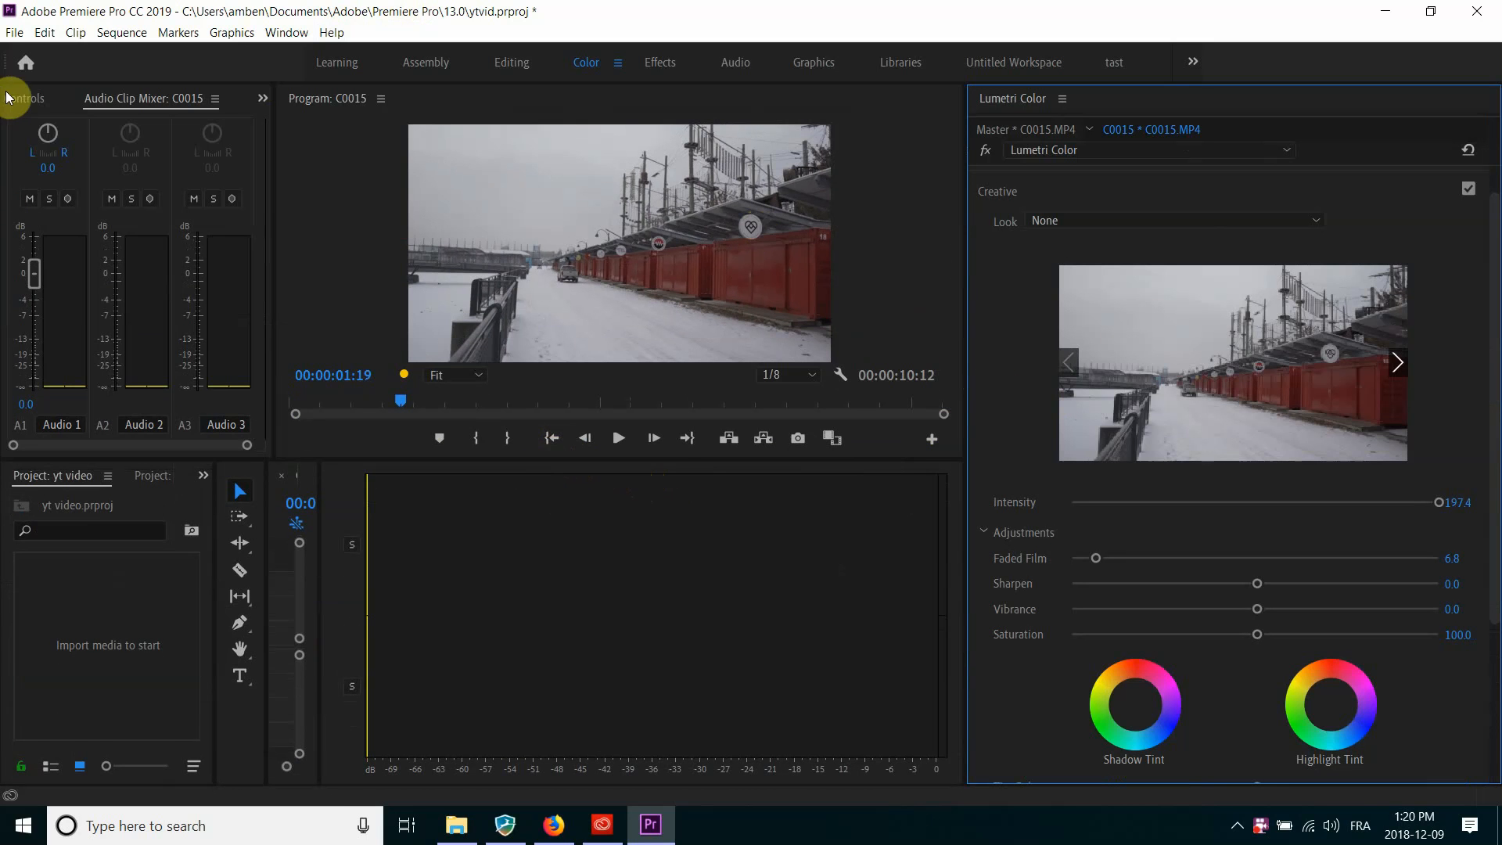
- Open the media export settings for the C0015 sequence
click(14, 34)
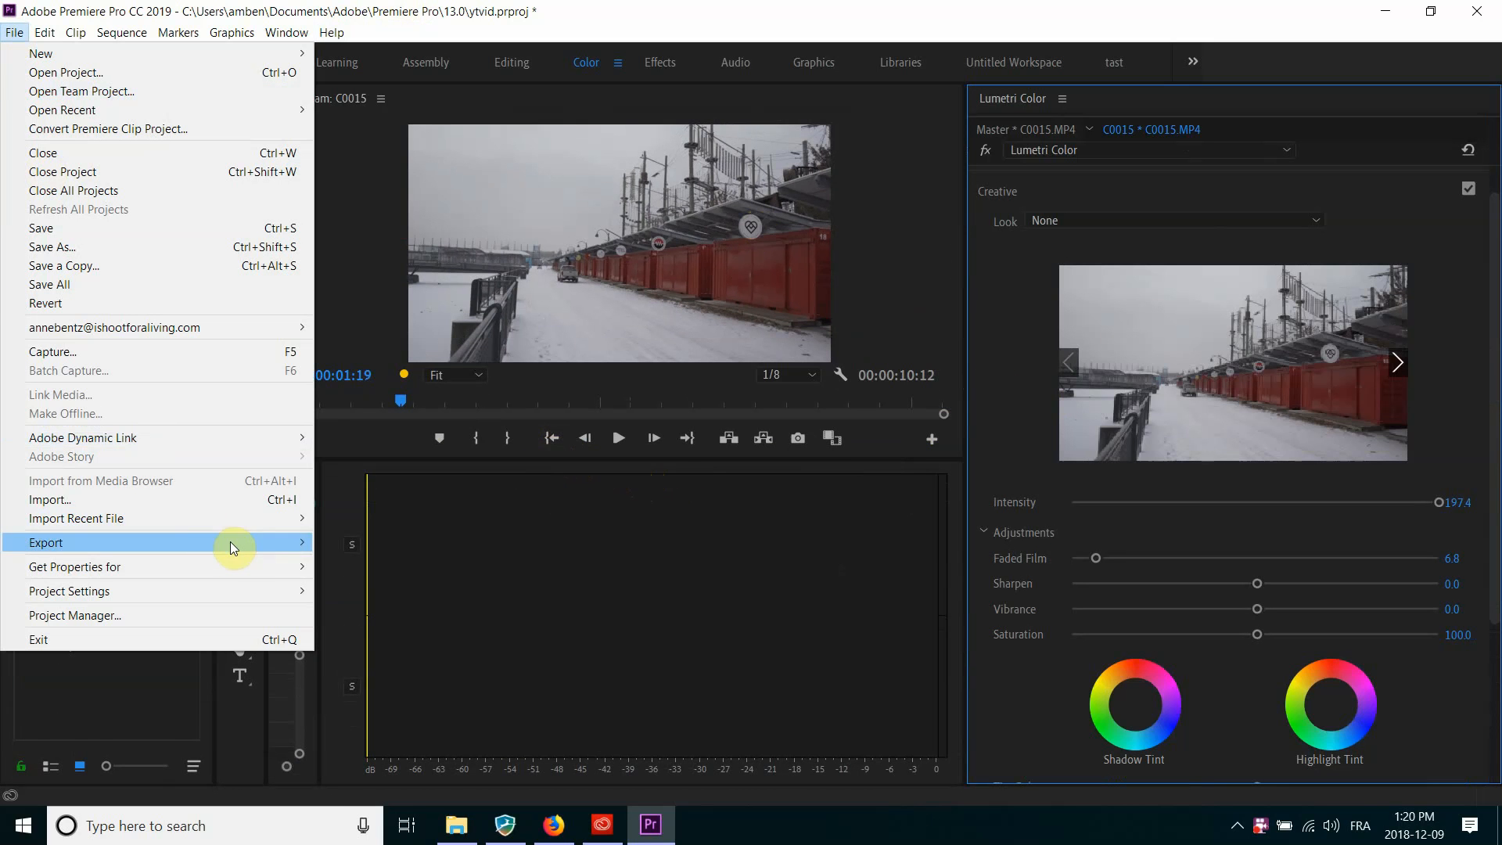
mouse_move(256, 544)
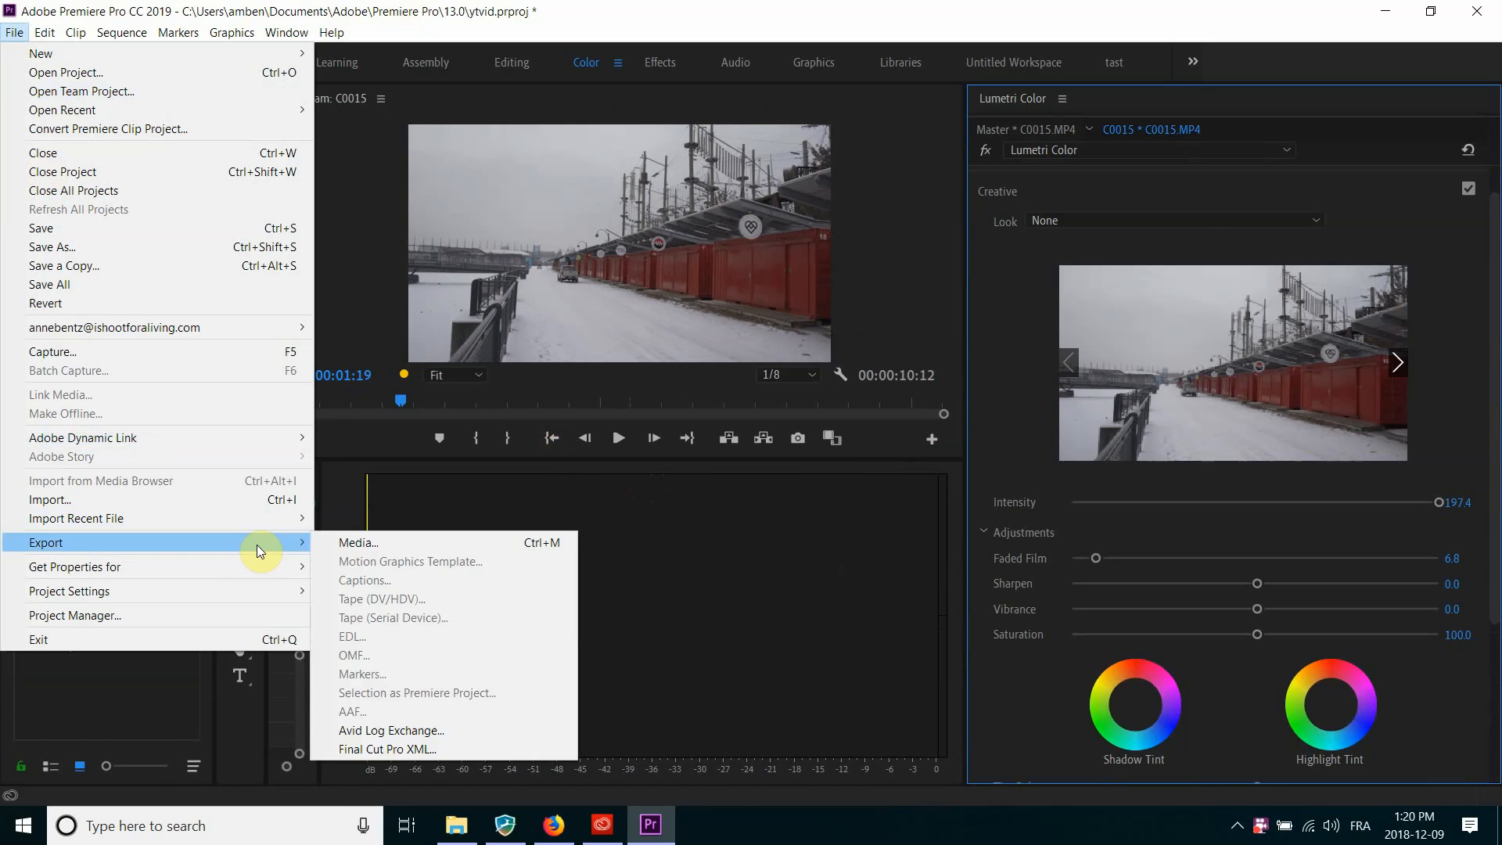
click(341, 545)
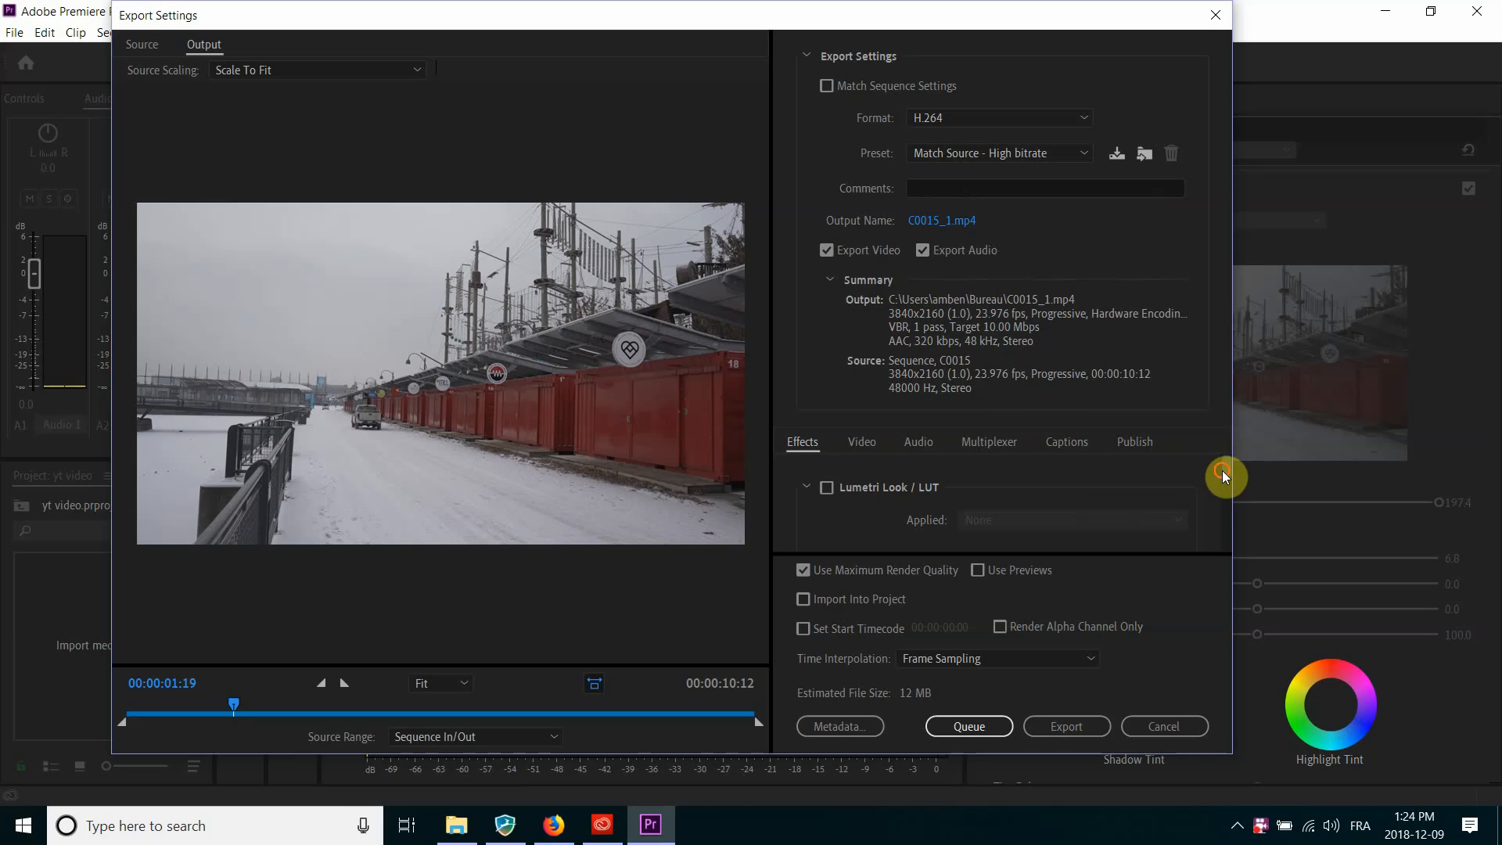
- Set the video Bitrate Encoding of the H.264 export to VBR, 2 pass
drag(1222, 471, 1227, 471)
click(863, 443)
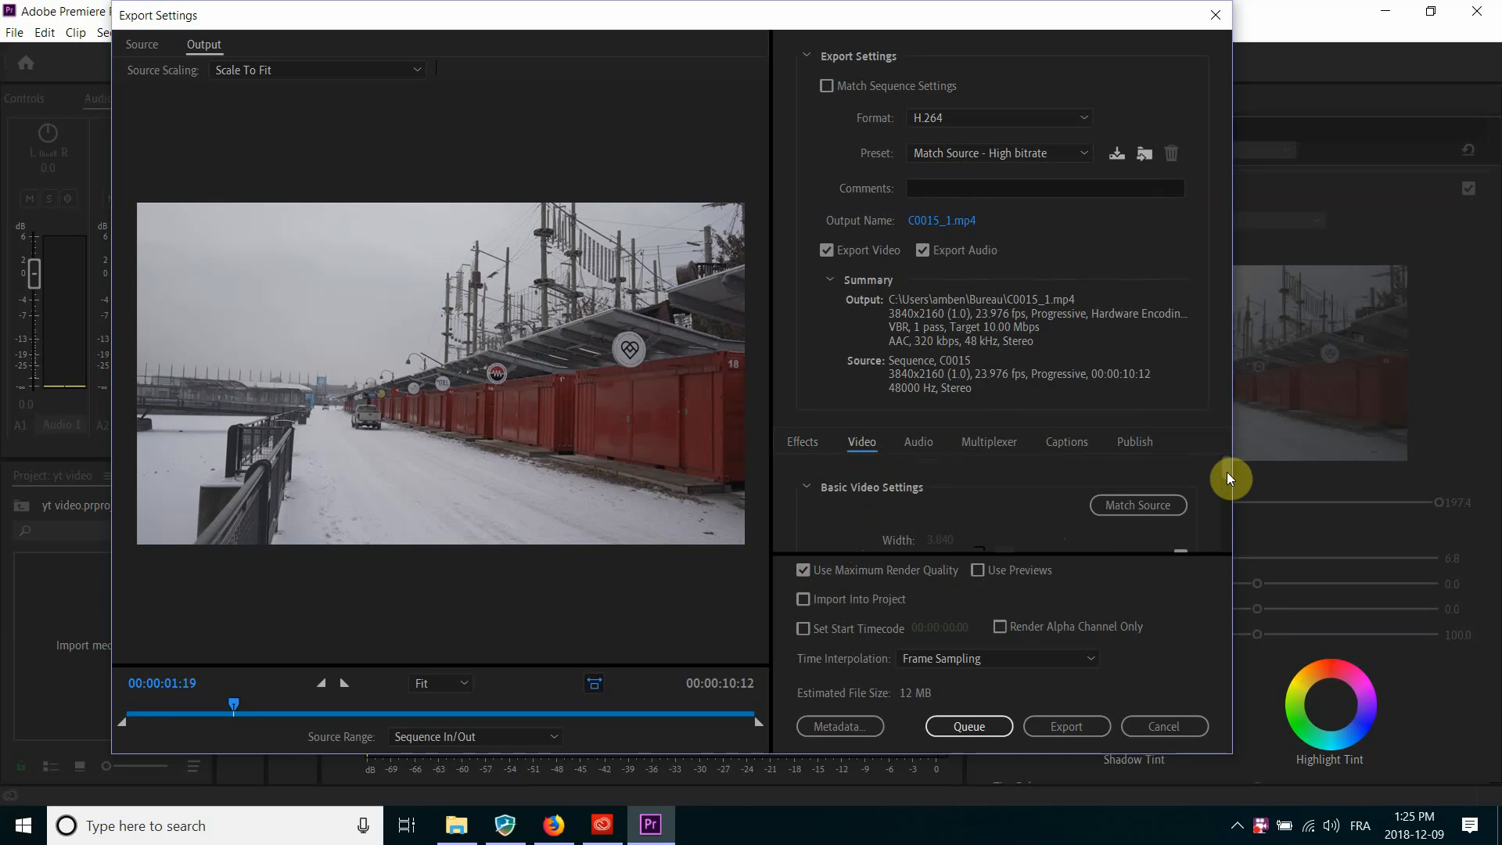
drag(1227, 472, 1227, 496)
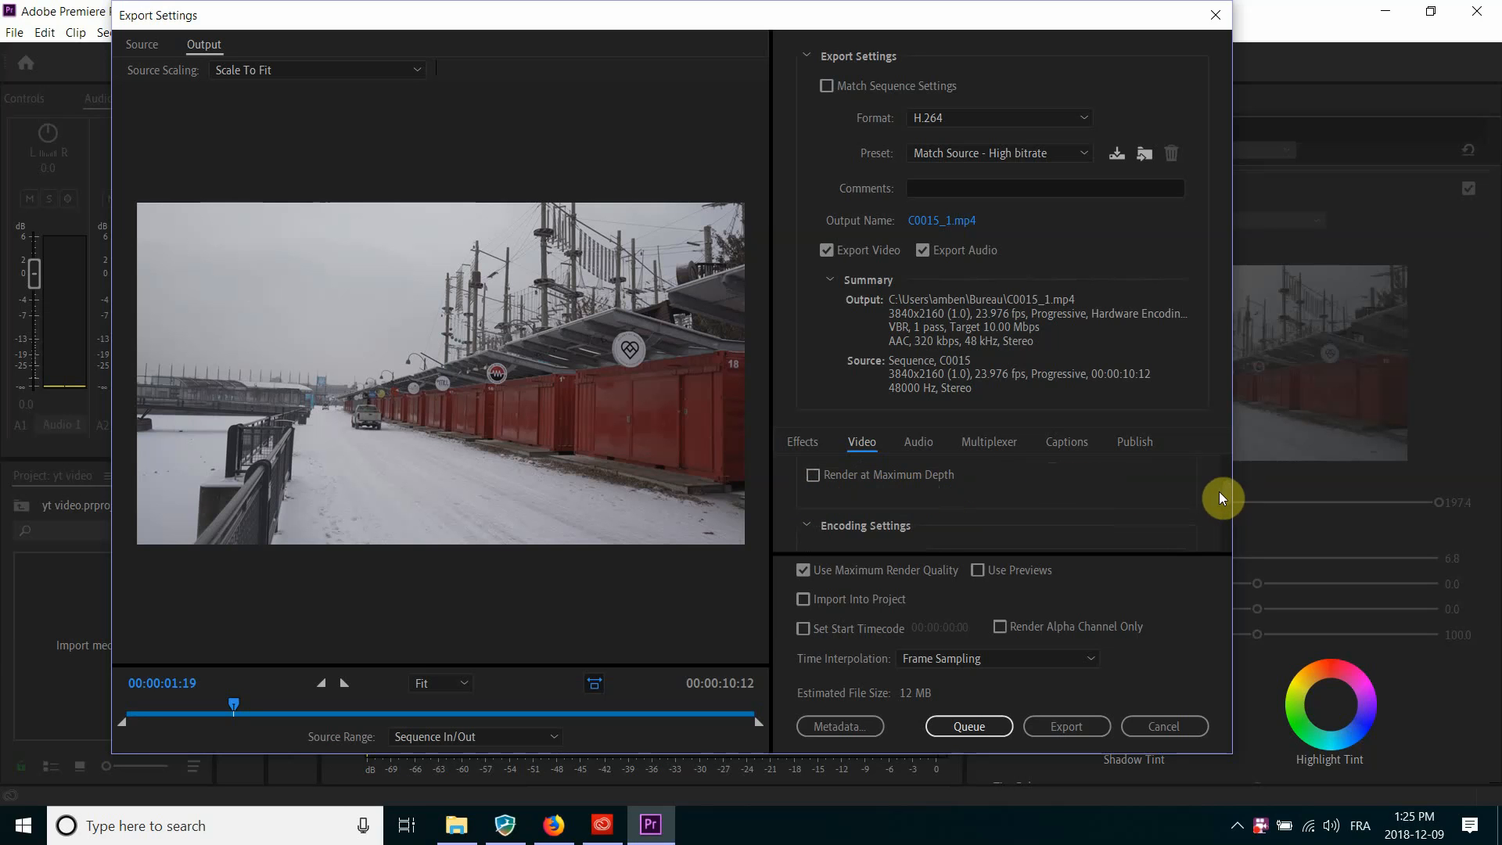
drag(1228, 497, 1227, 519)
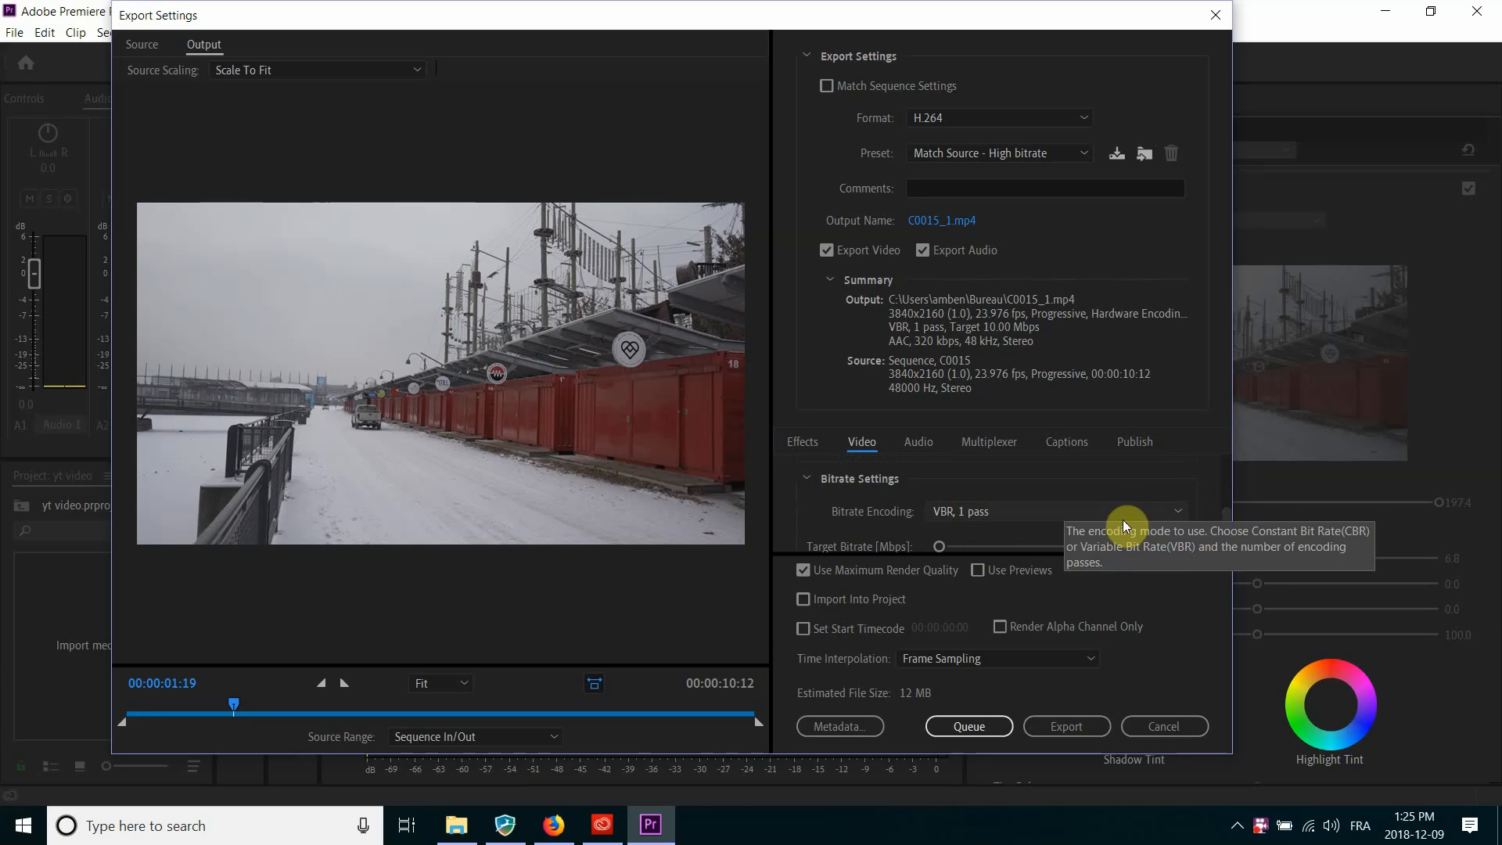
click(1178, 512)
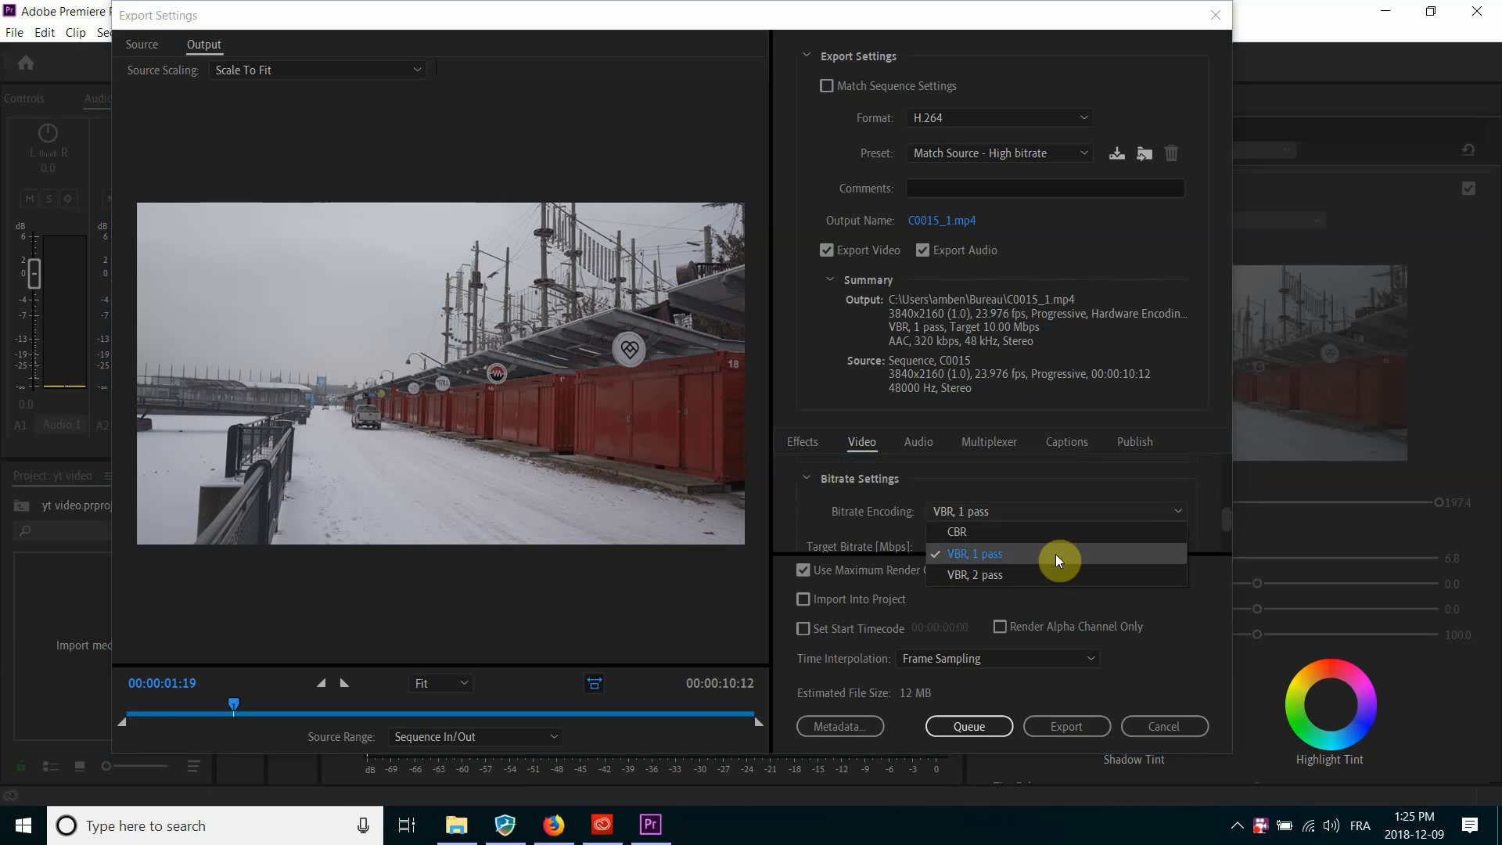
click(1008, 572)
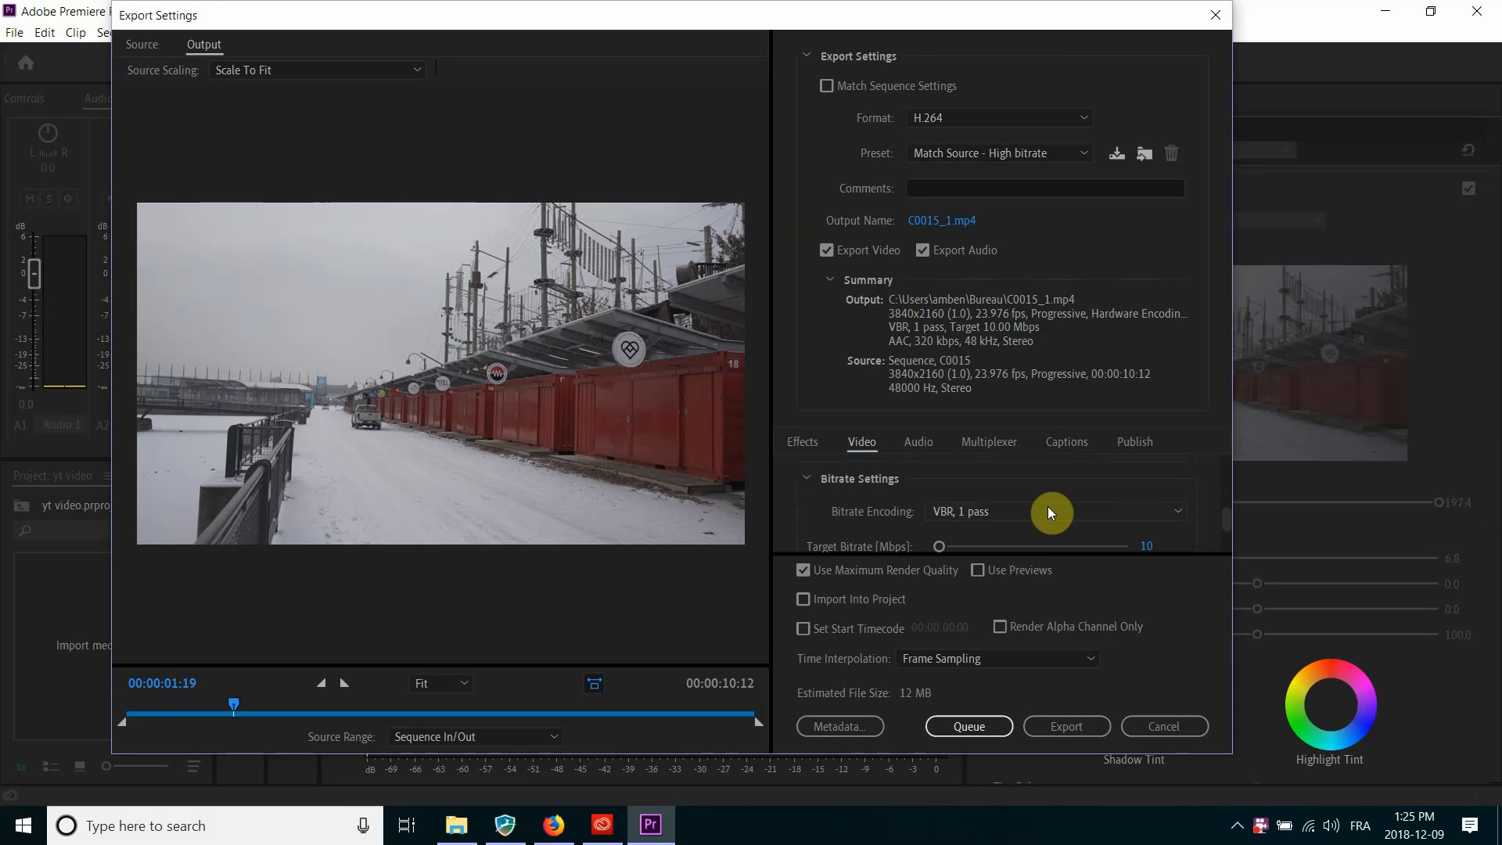
key(Down)
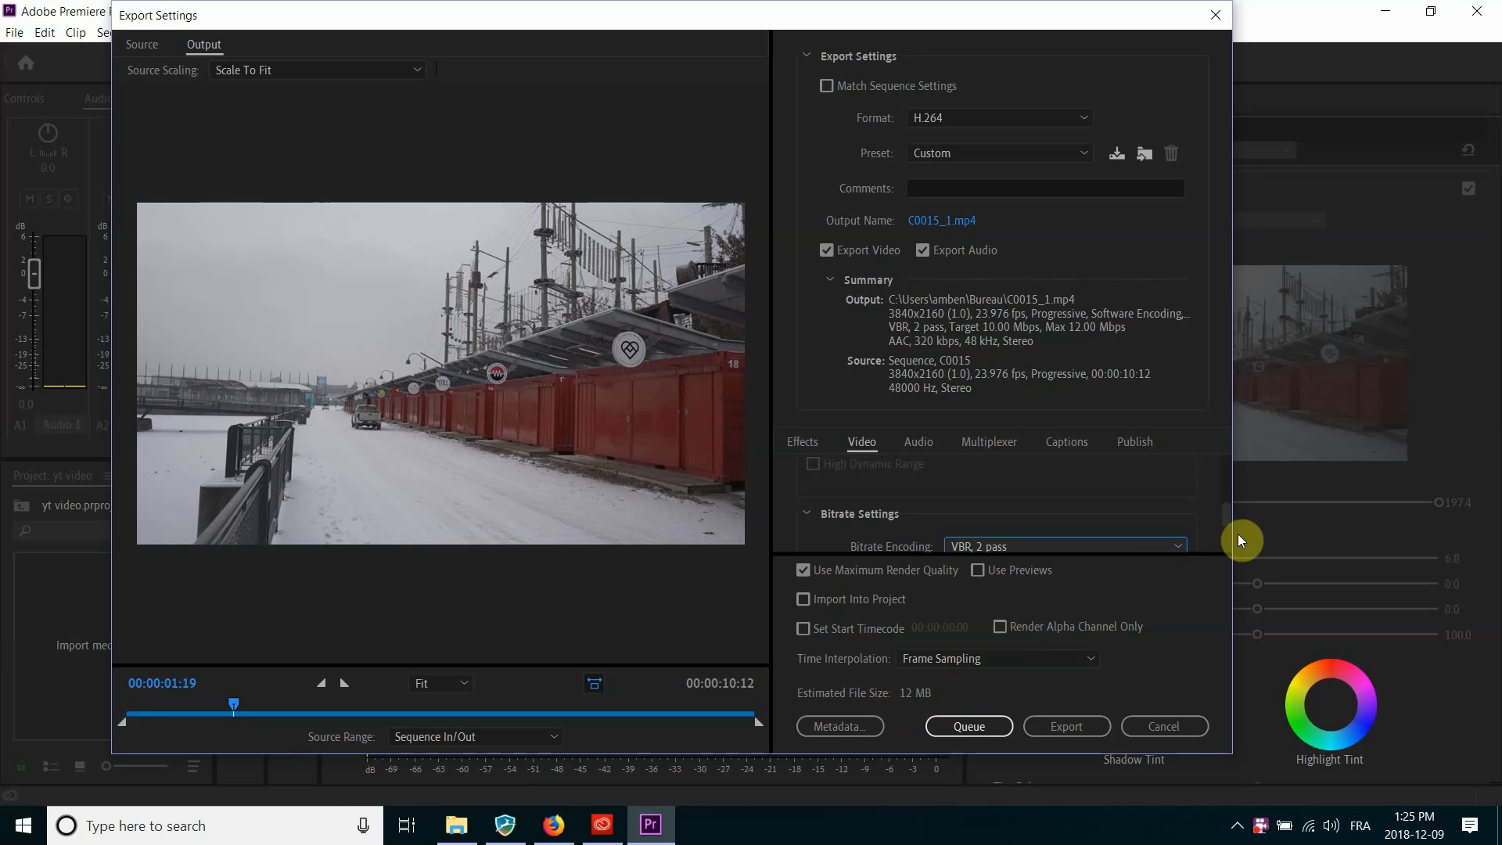
- Set the Target Bitrate to 36.35 Mbps and the Maximum Bitrate to 47.95 Mbps
drag(1227, 514, 1226, 521)
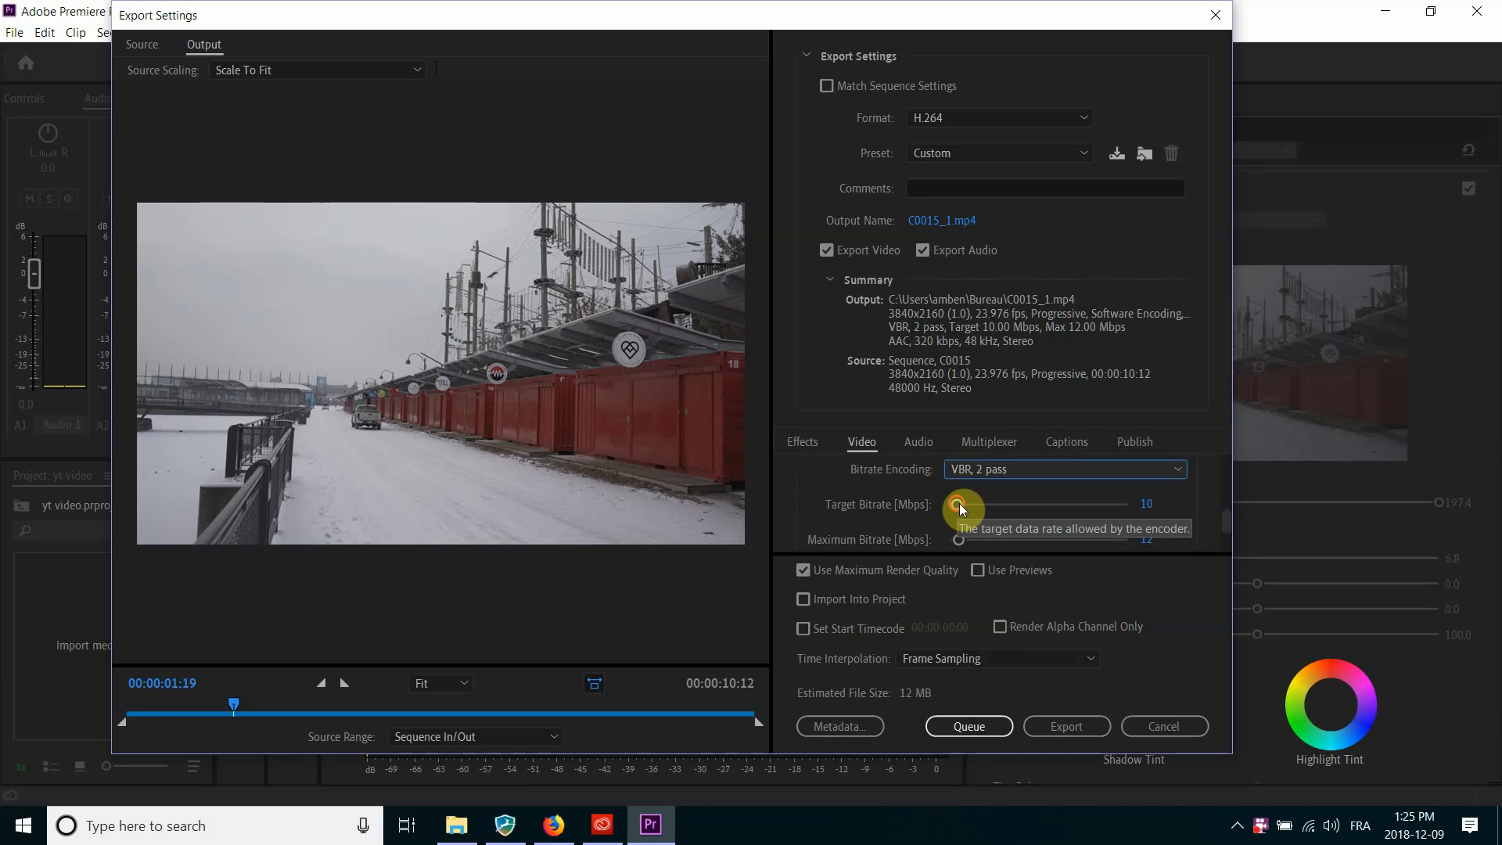
mouse_move(959, 504)
mouse_down()
mouse_move(1000, 509)
mouse_move(982, 508)
mouse_up()
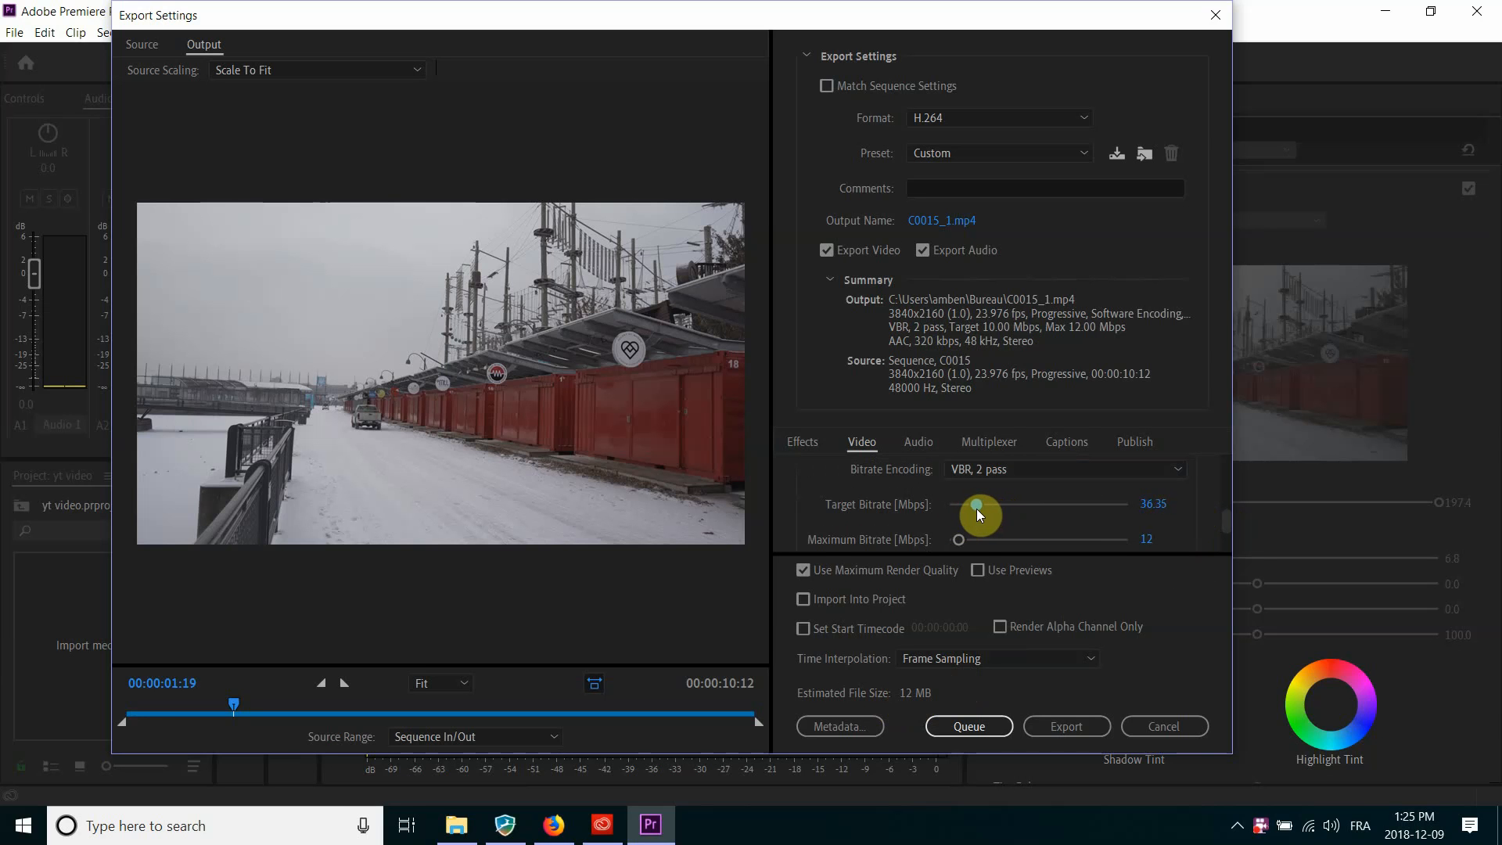
drag(976, 508, 976, 508)
click(979, 538)
mouse_move(981, 536)
mouse_down()
mouse_move(1010, 537)
mouse_move(984, 543)
mouse_up()
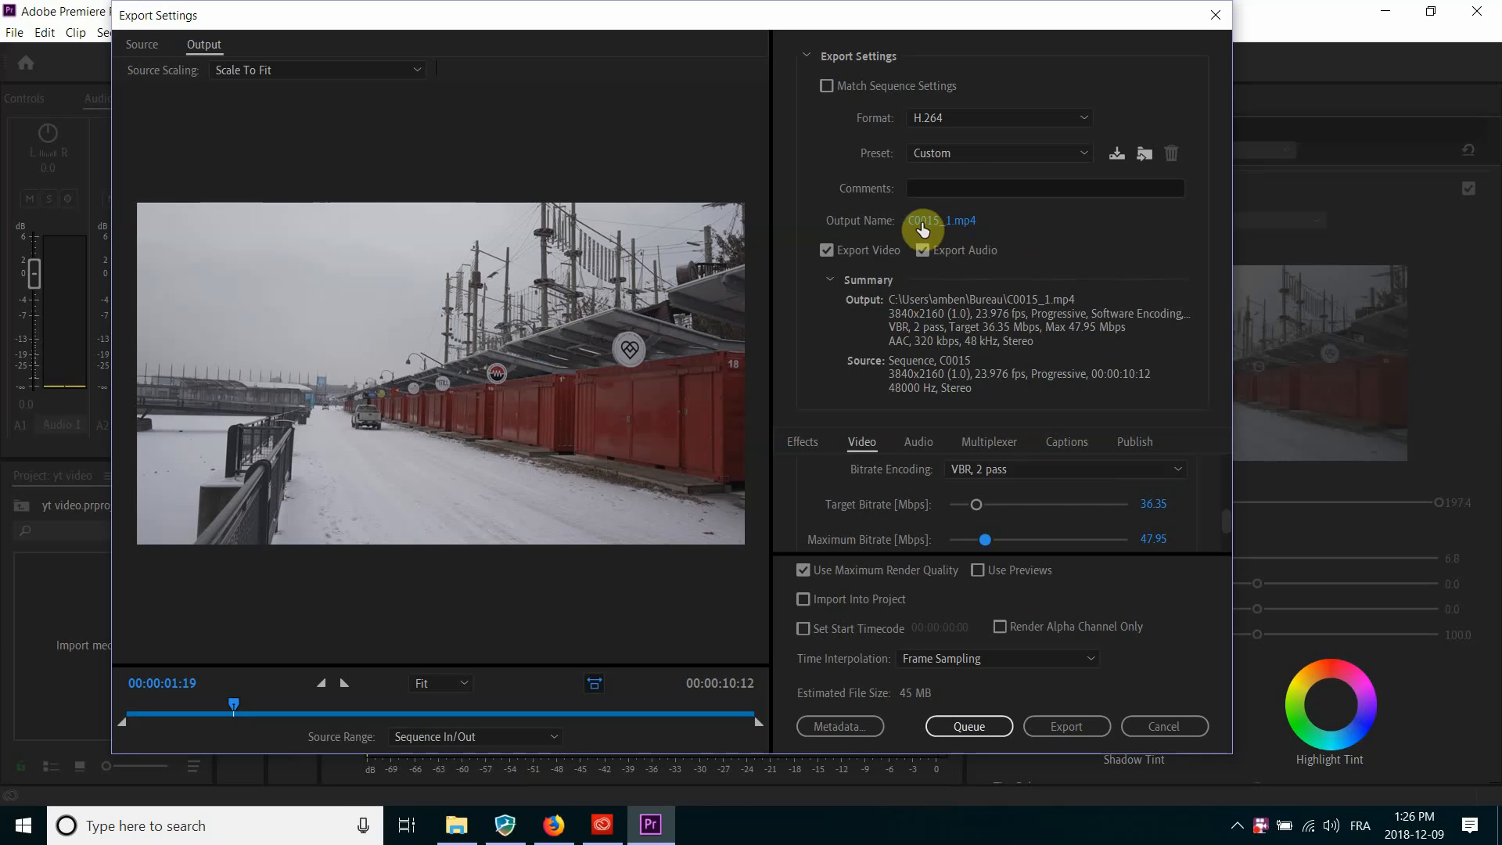
- Check the save location of the output file C0015_1.mp4 and export the sequence
click(952, 223)
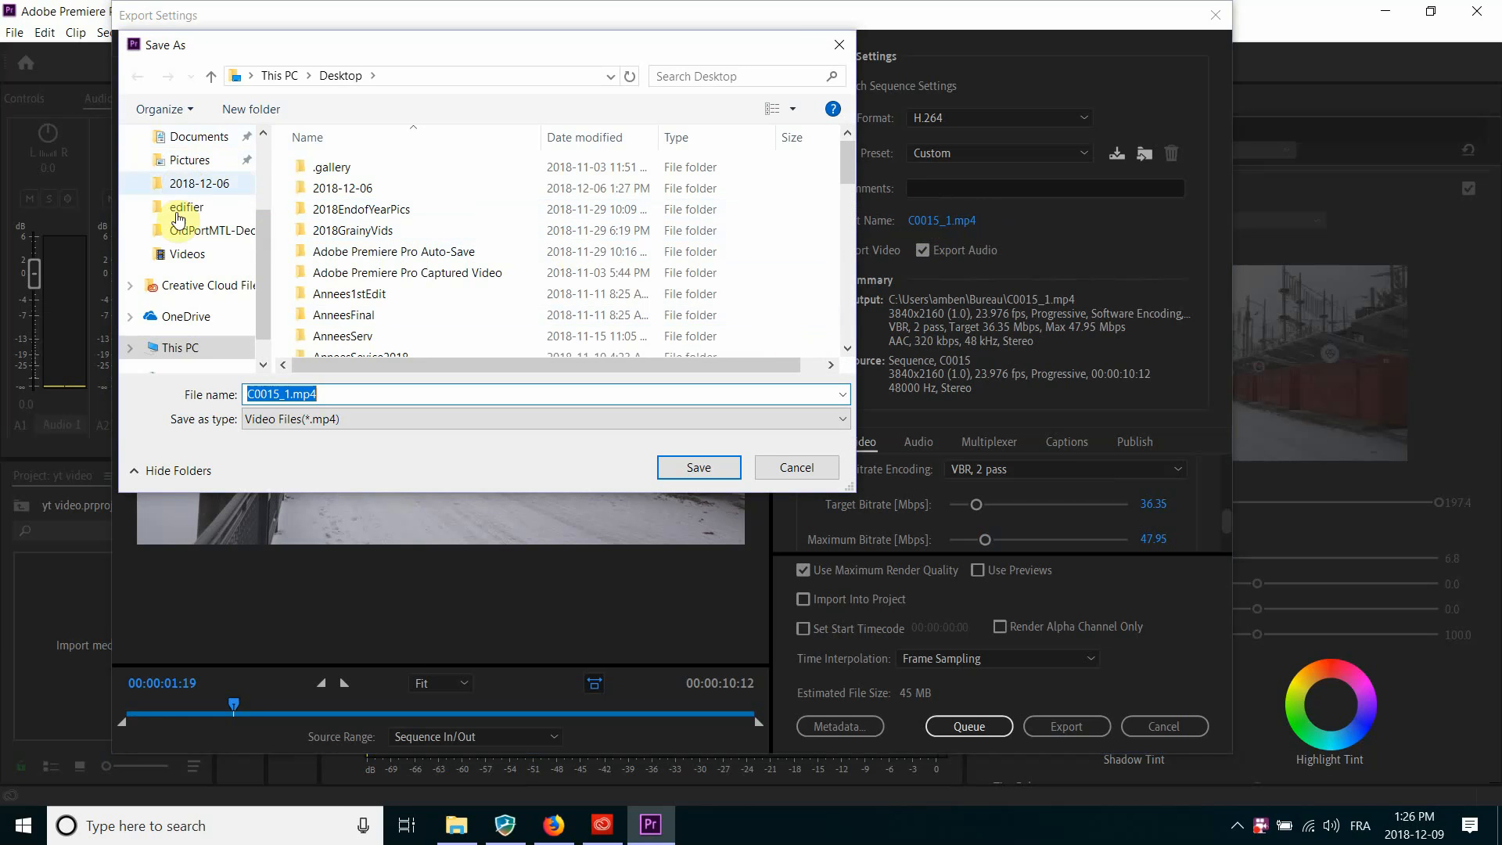
click(784, 470)
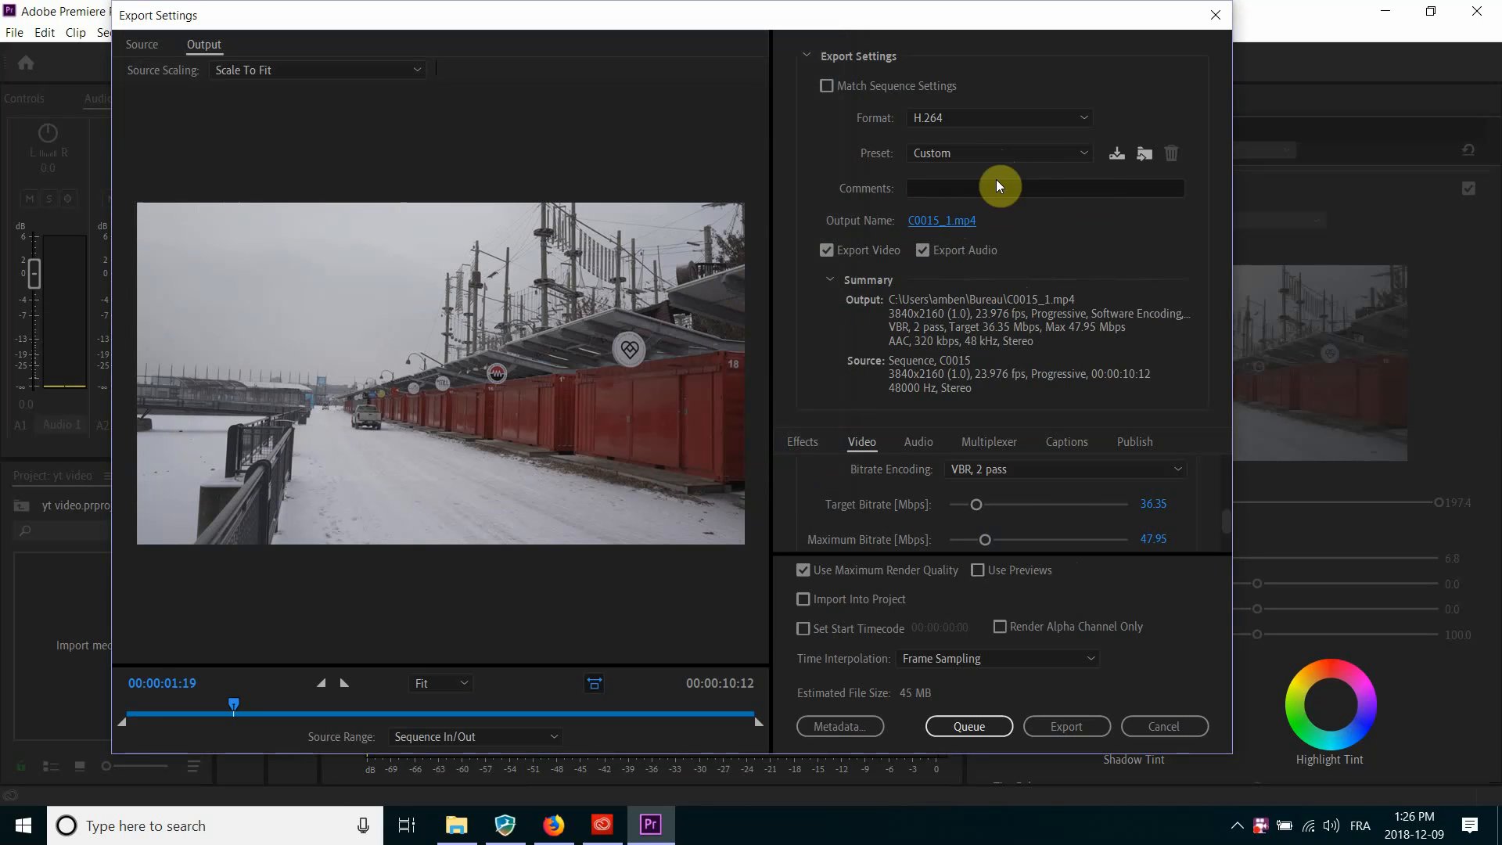
click(1072, 725)
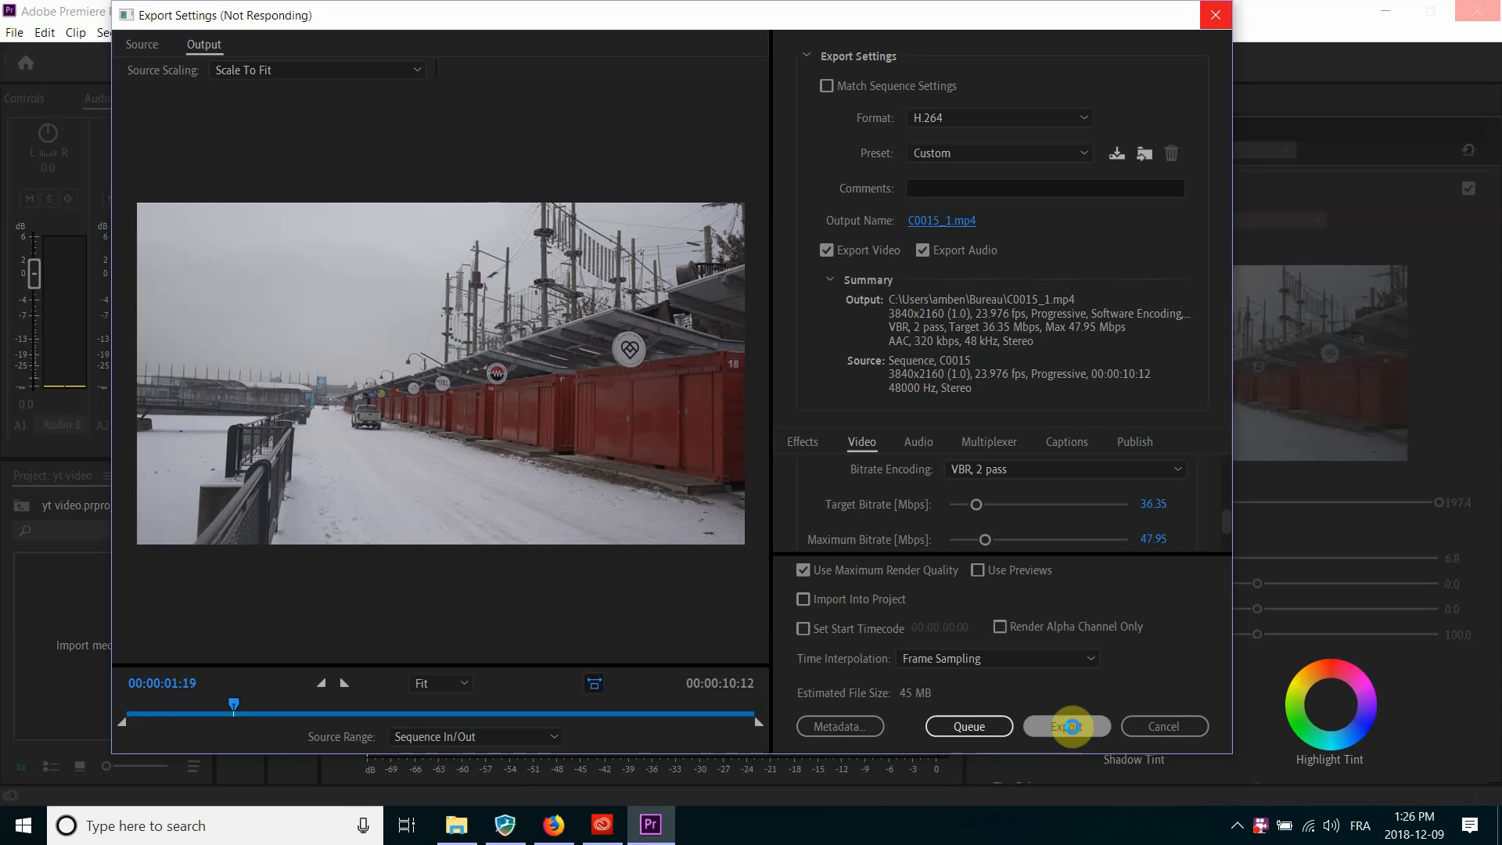